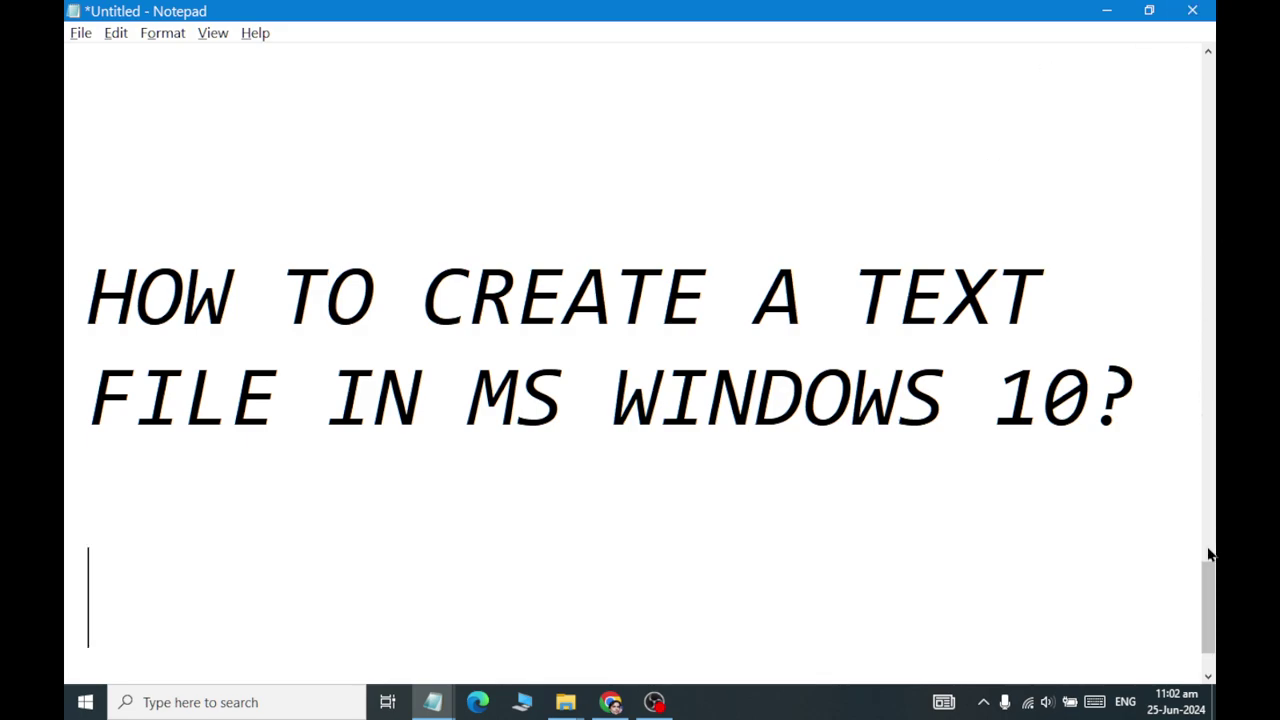
- Below the question about creating a text file, add the heading "APPLICATION NAME :" with "NOTEPAD" on the line under it
{"action": "left_click_drag", "start_coordinate": [1210, 558], "coordinate": [1212, 605]}
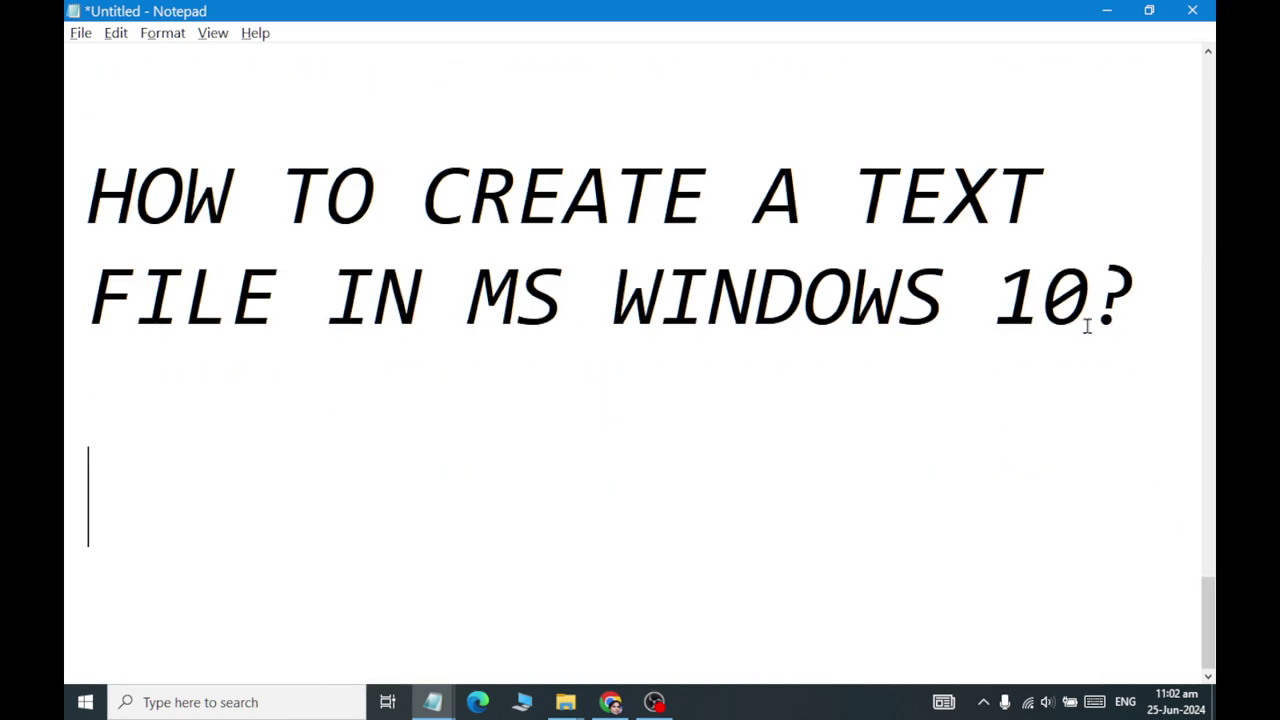
{"action": "left_click", "coordinate": [1155, 296]}
{"action": "key", "text": "Return"}
{"action": "key", "text": "Return"}
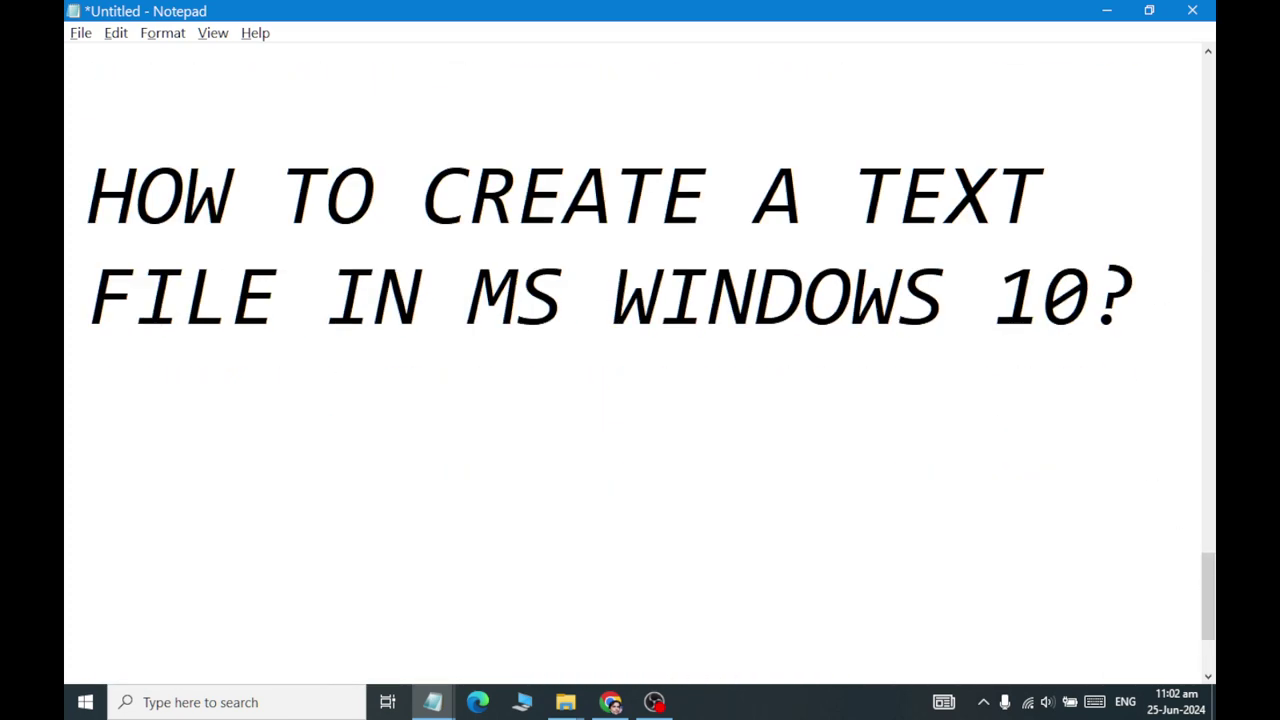
{"action": "type", "text": "APPLICATION NAME :"}
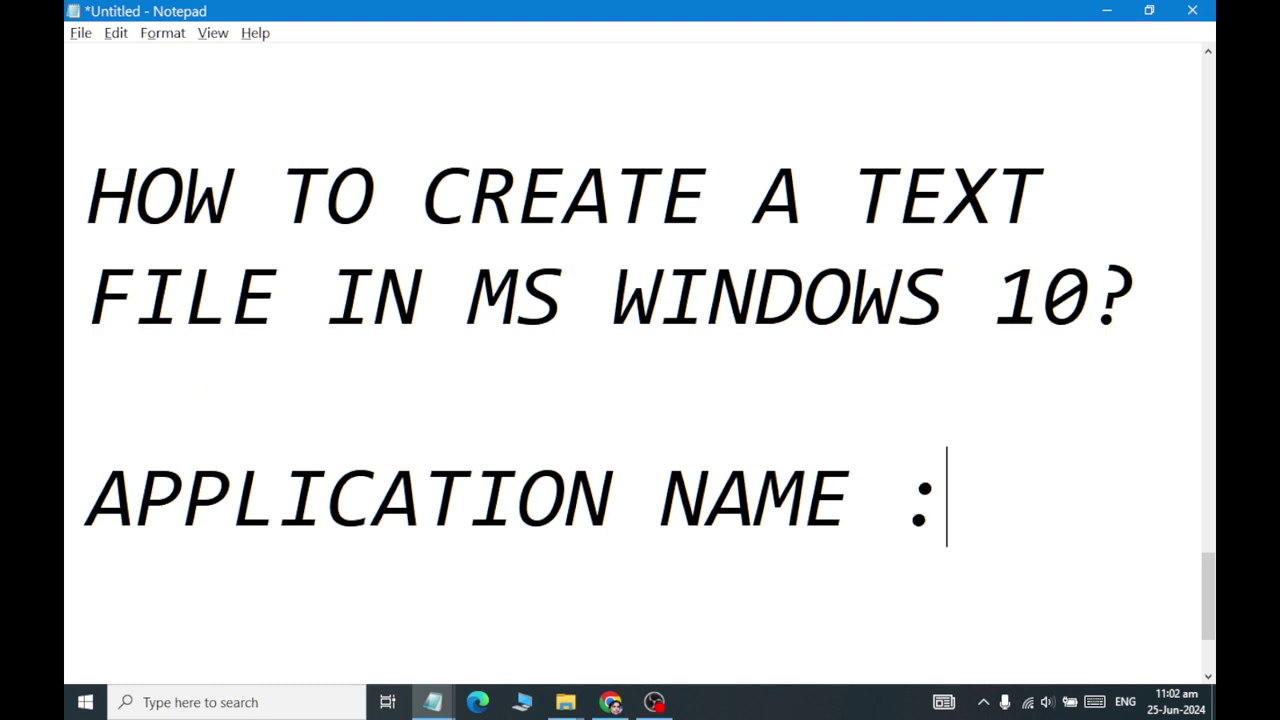
{"action": "key", "text": "Return"}
{"action": "type", "text": "NOTEPAD"}
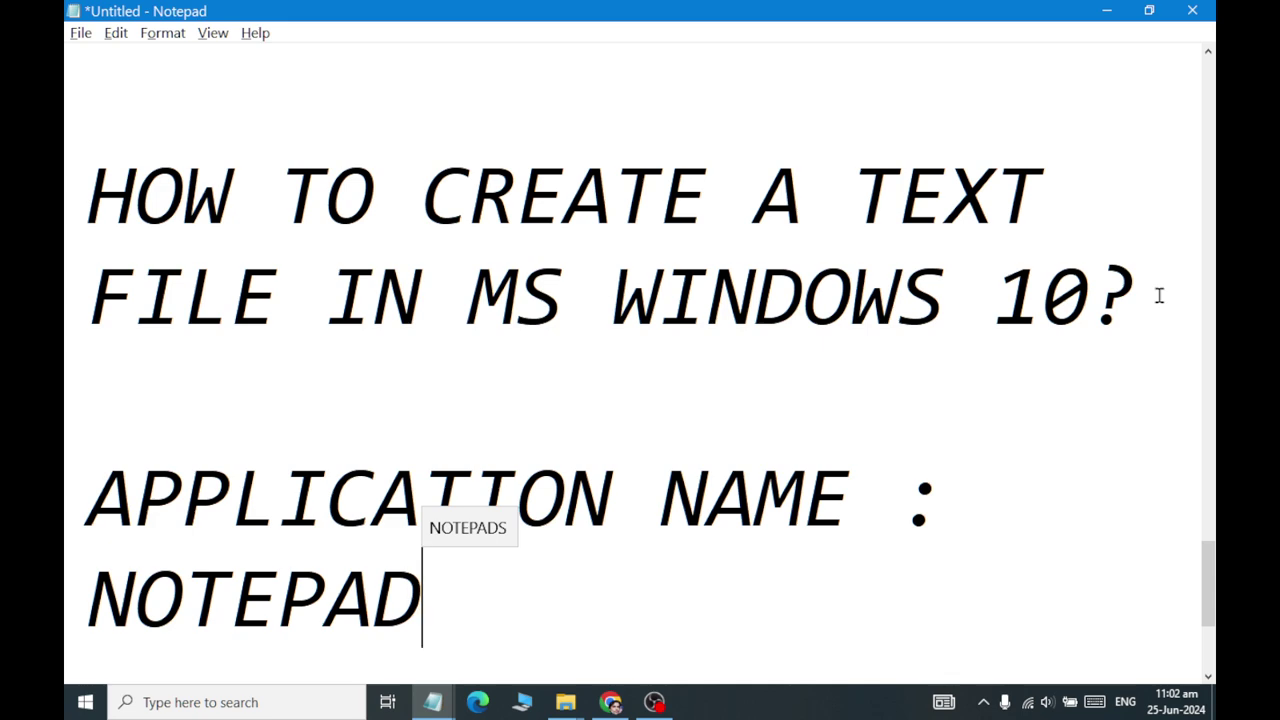
- Under NOTEPAD, write "IS A SIMPLE TEXT EDITOR PROGRAM WHICH IS USED TO CREATE AND EDIT TEXT FILE."
{"action": "key", "text": "Return"}
{"action": "type", "text": "IS A "}
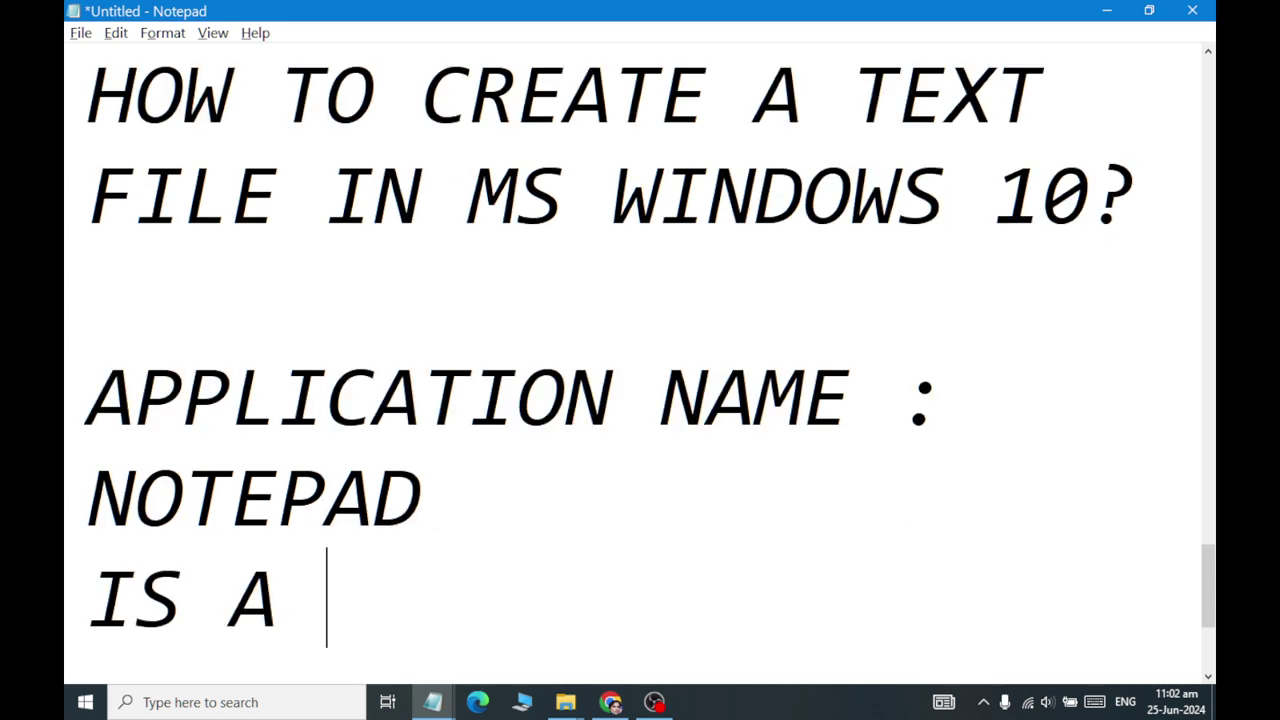
{"action": "type", "text": "SIMPLE TEXT E"}
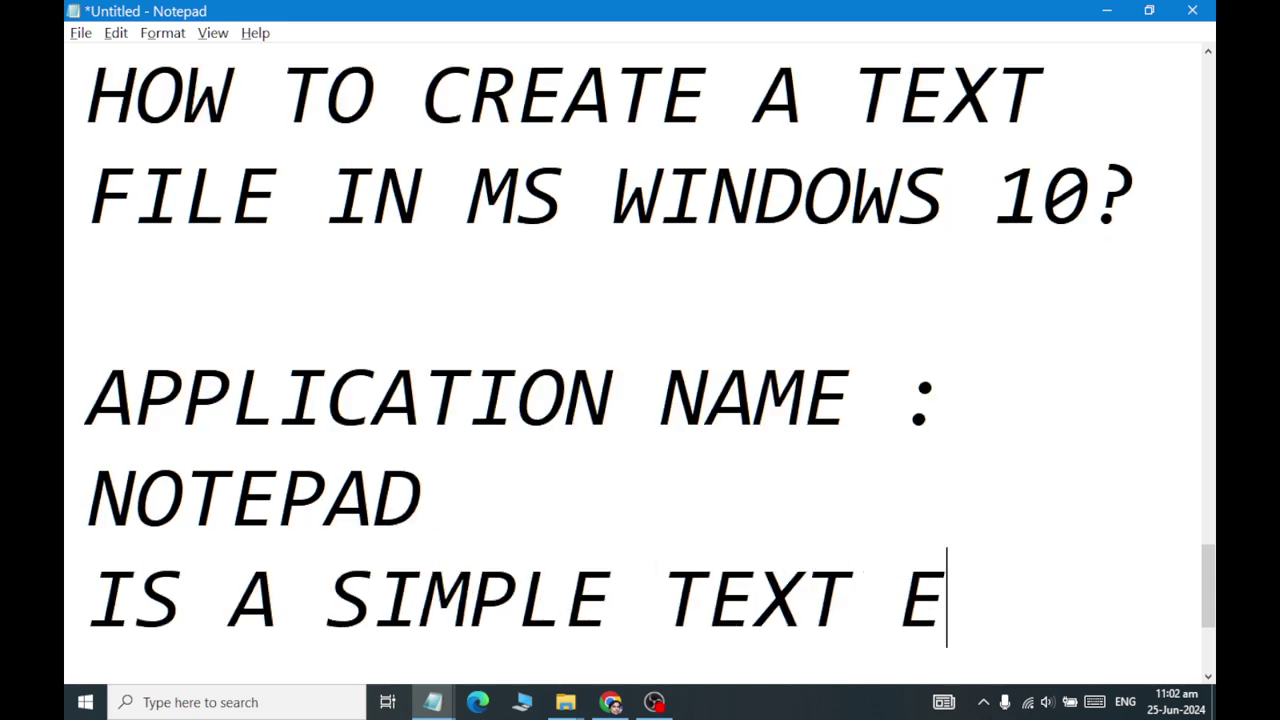
{"action": "type", "text": "DITOR PROGRAM"}
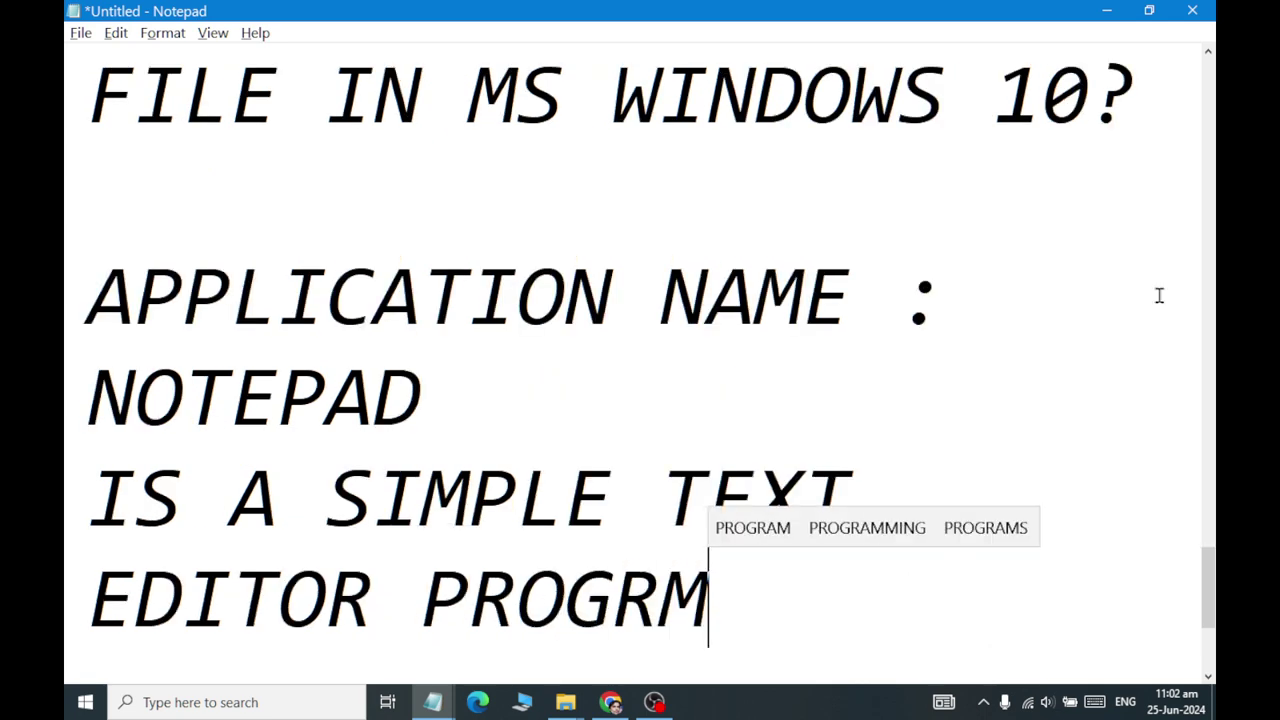
{"action": "key", "text": "BackSpace"}
{"action": "type", "text": "AM WHICH IS US"}
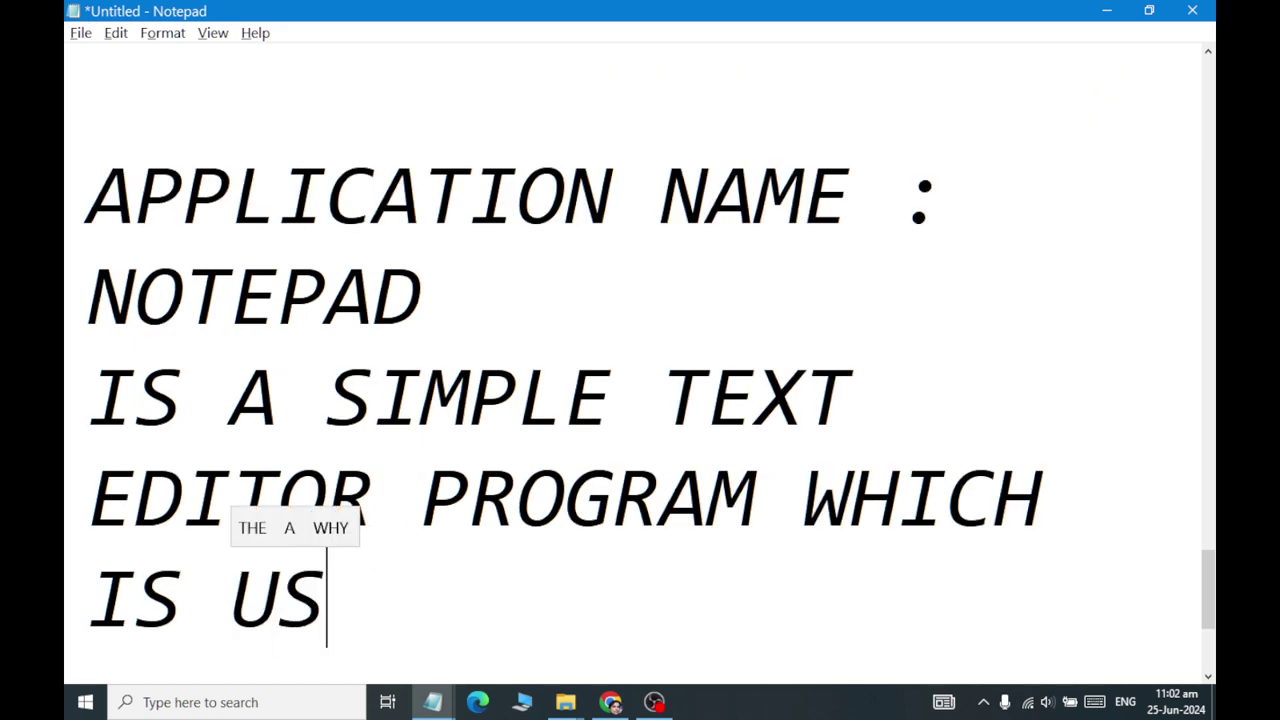
{"action": "type", "text": "ED TO CREATE AN"}
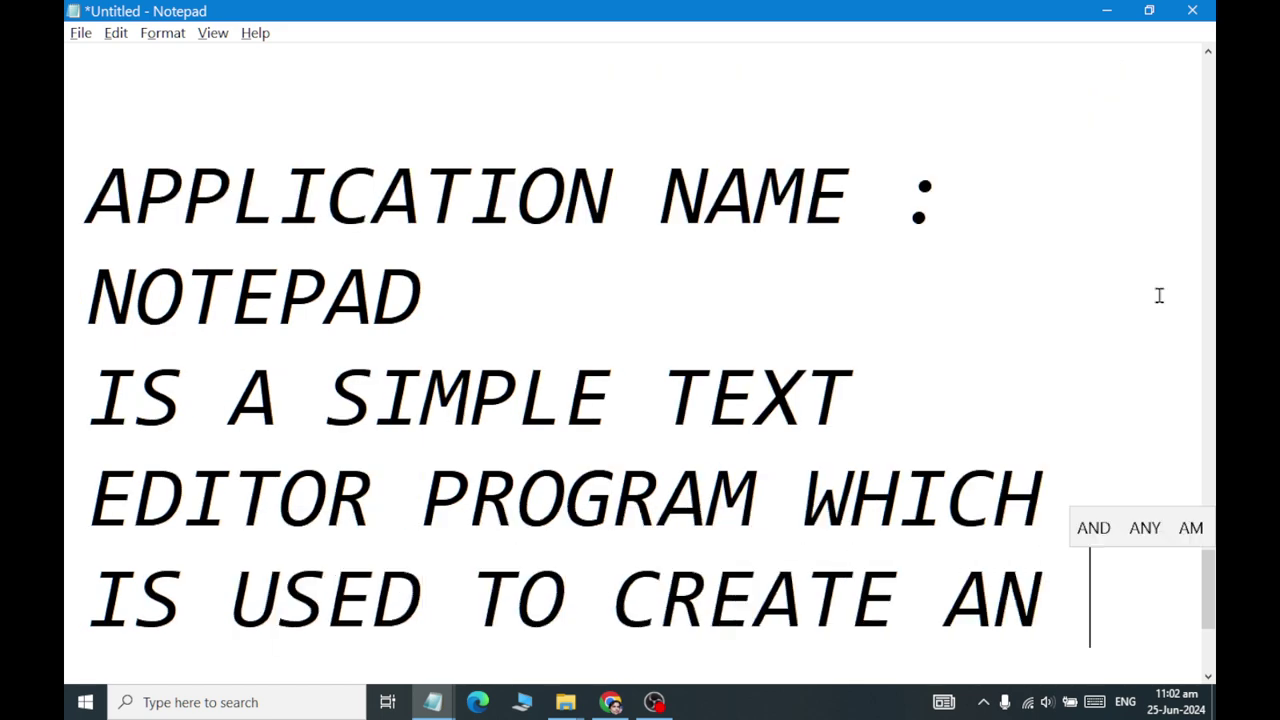
{"action": "key", "text": "BackSpace"}
{"action": "type", "text": "D EDIT"}
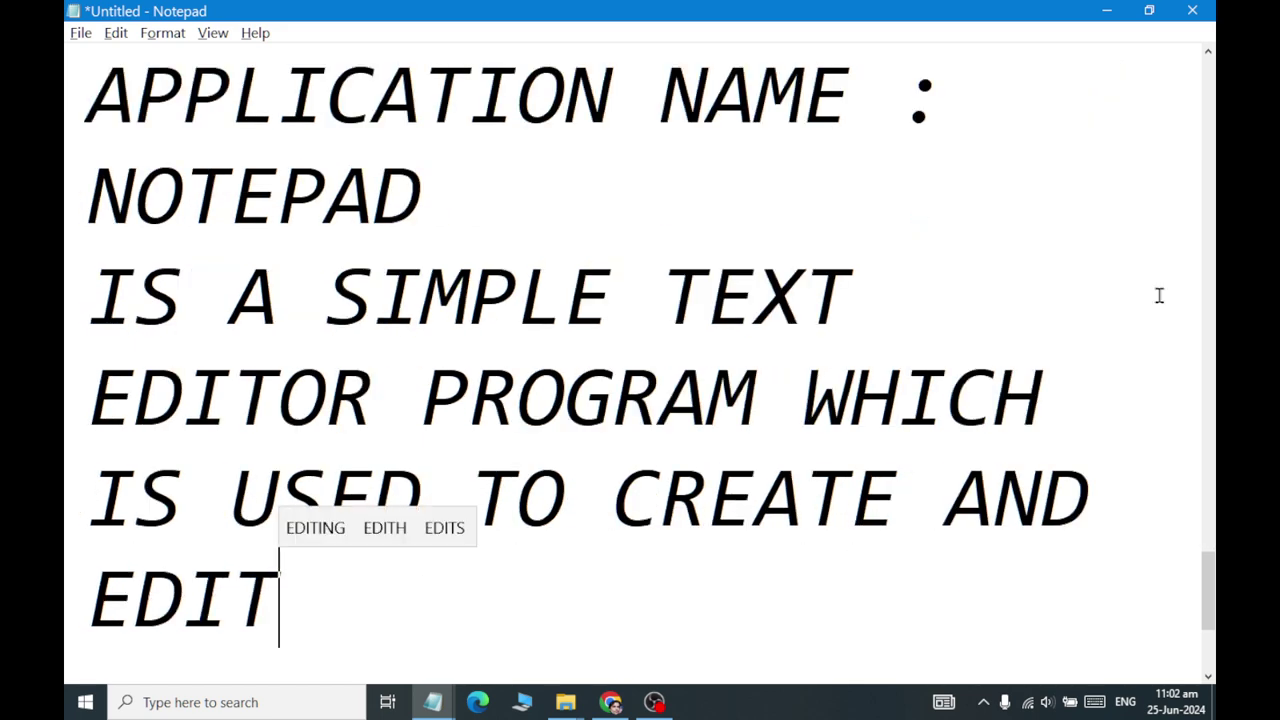
{"action": "type", "text": " TEXT FILE."}
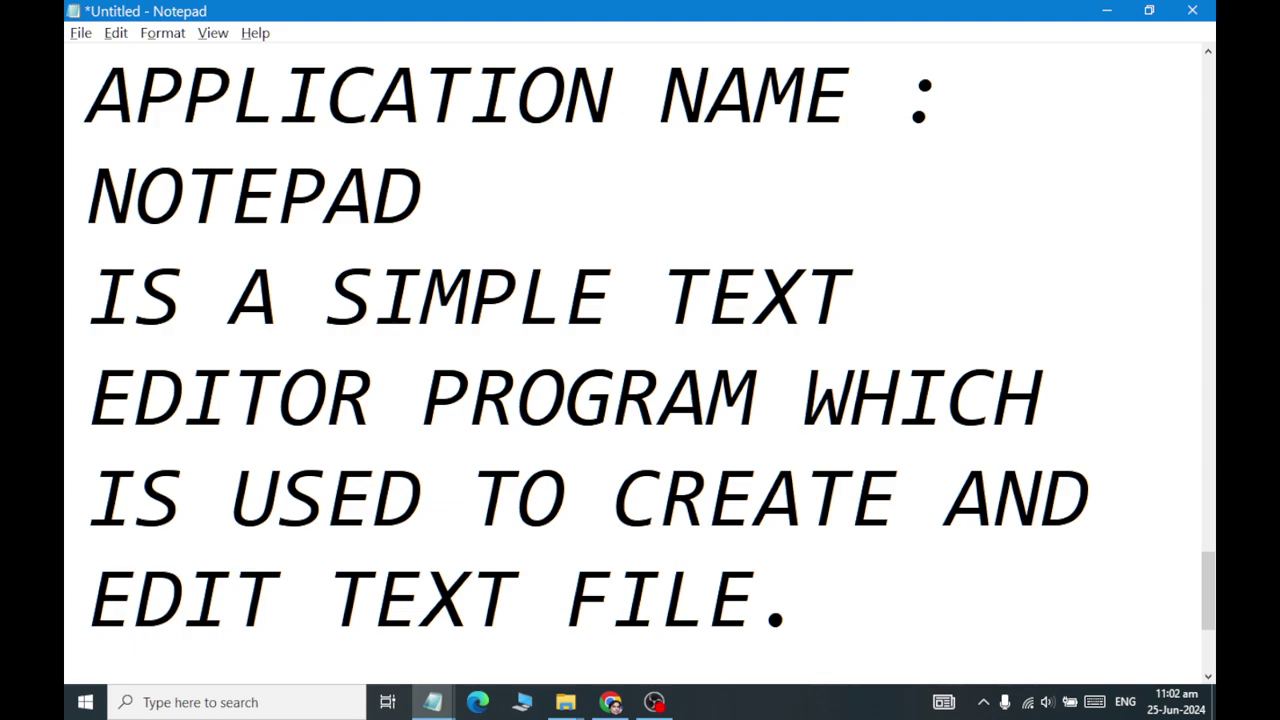
- Minimize the open windows and create a folder named "COPENDIUM" on the desktop
{"action": "left_click", "coordinate": [1107, 10]}
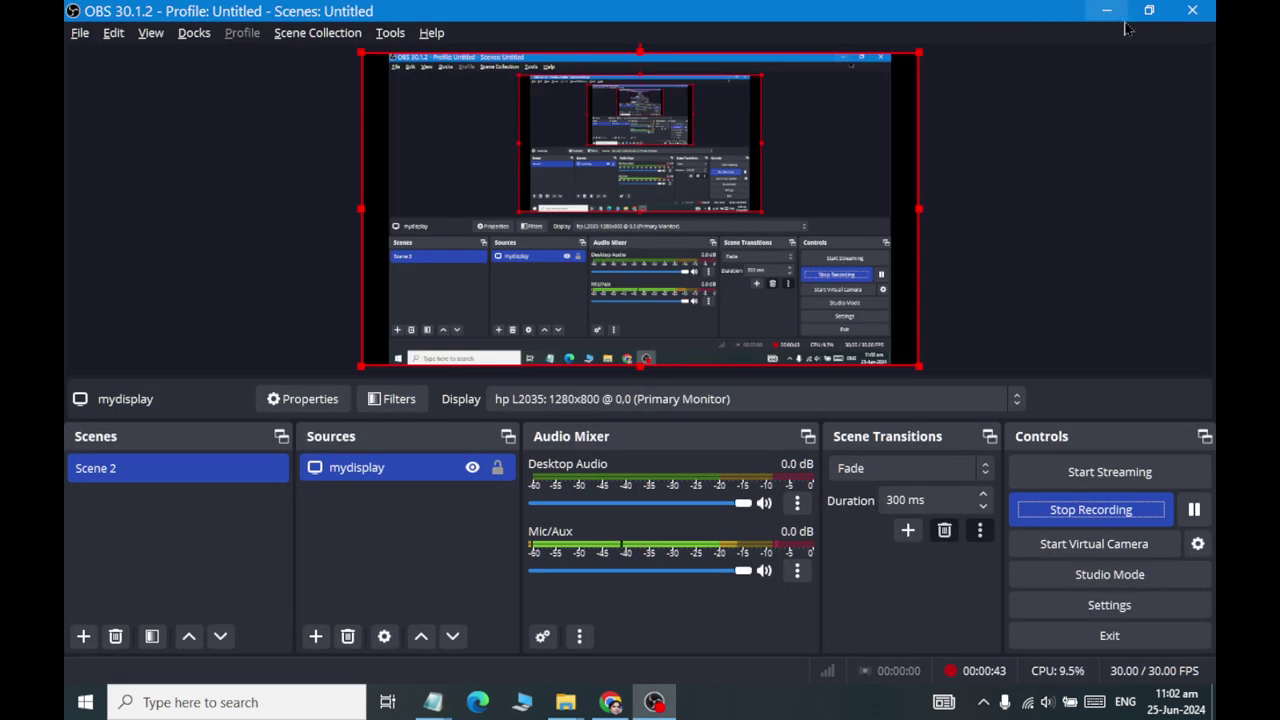
{"action": "left_click", "coordinate": [1107, 10]}
{"action": "right_click", "coordinate": [812, 370]}
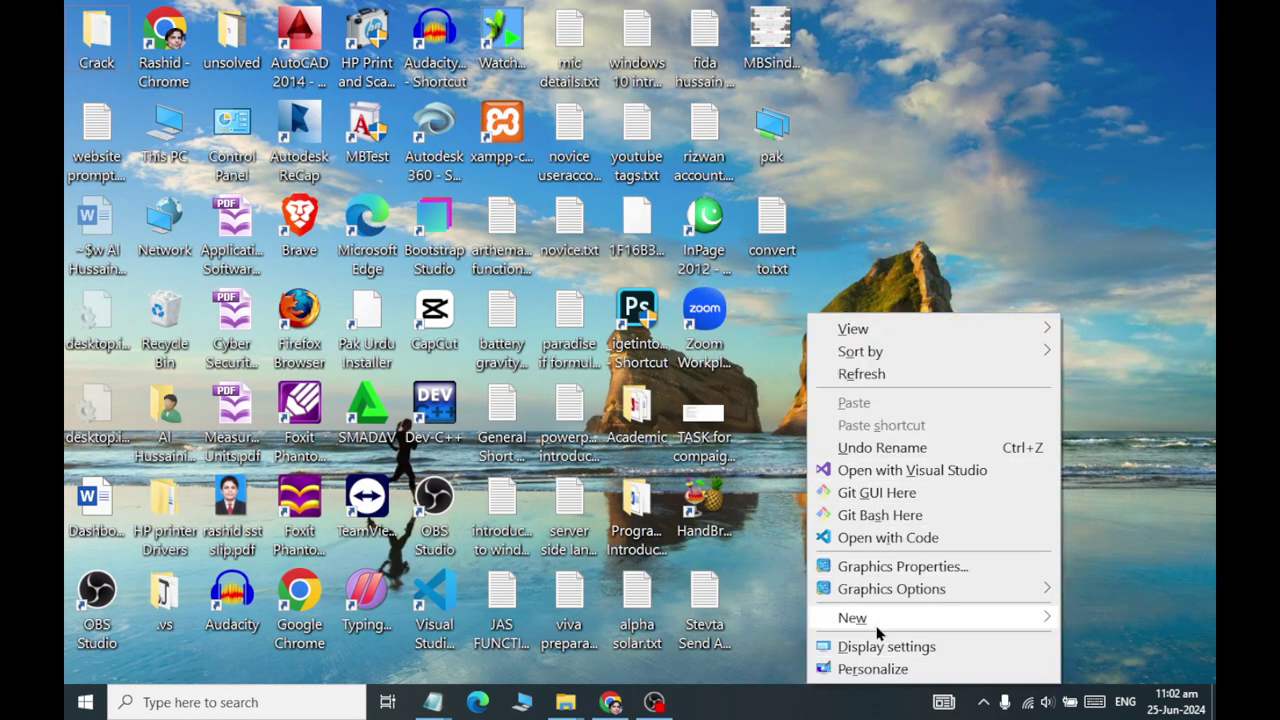
{"action": "mouse_move", "coordinate": [877, 630]}
{"action": "left_click", "coordinate": [523, 316]}
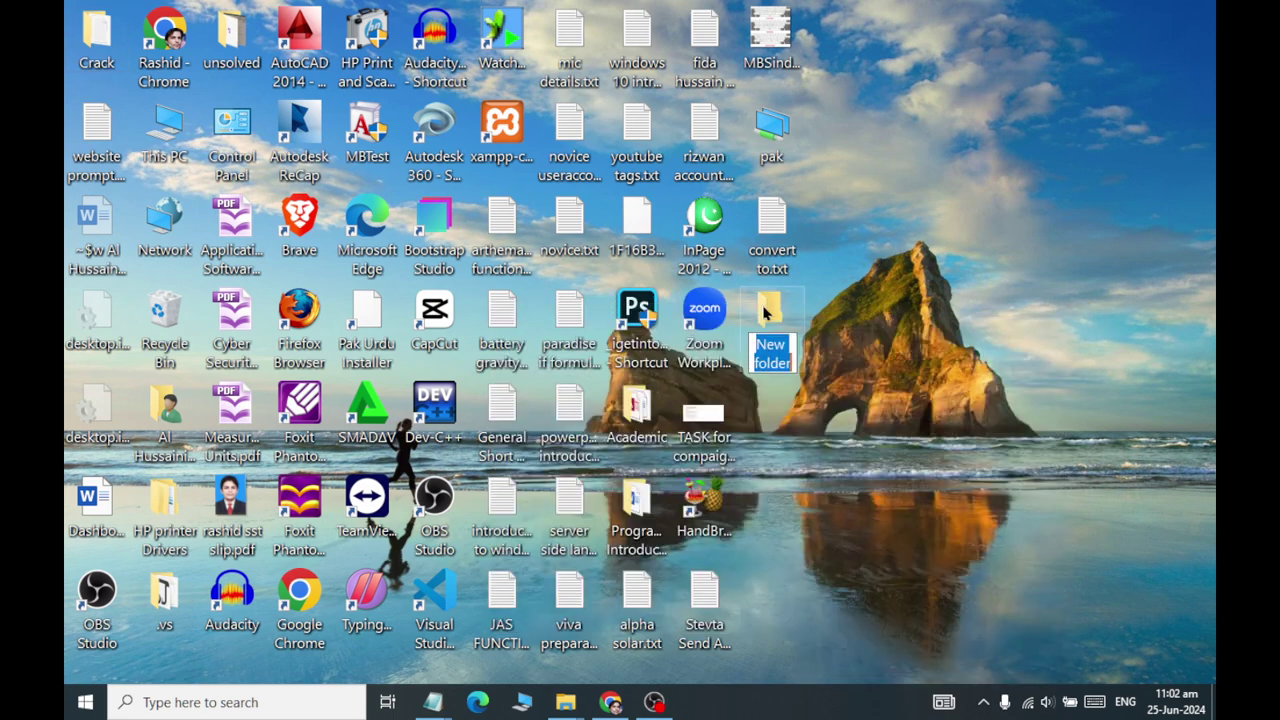
{"action": "type", "text": "co"}
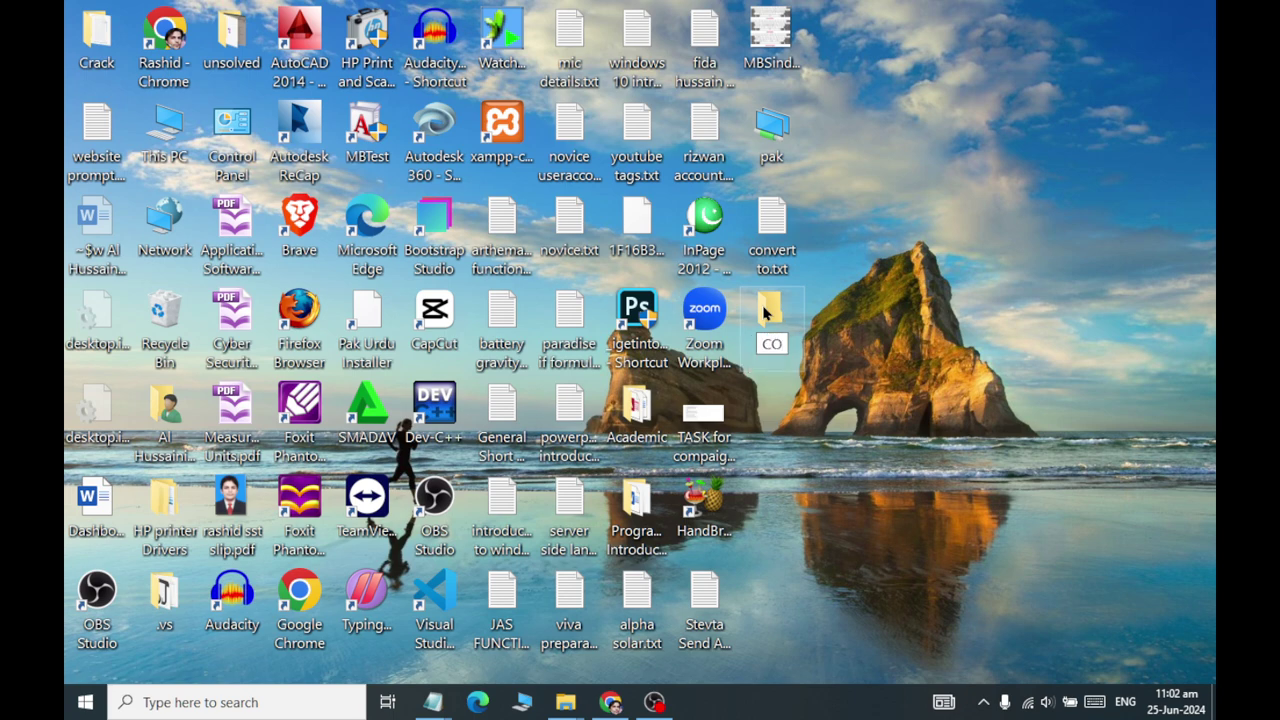
{"action": "type", "text": "PENDIUM"}
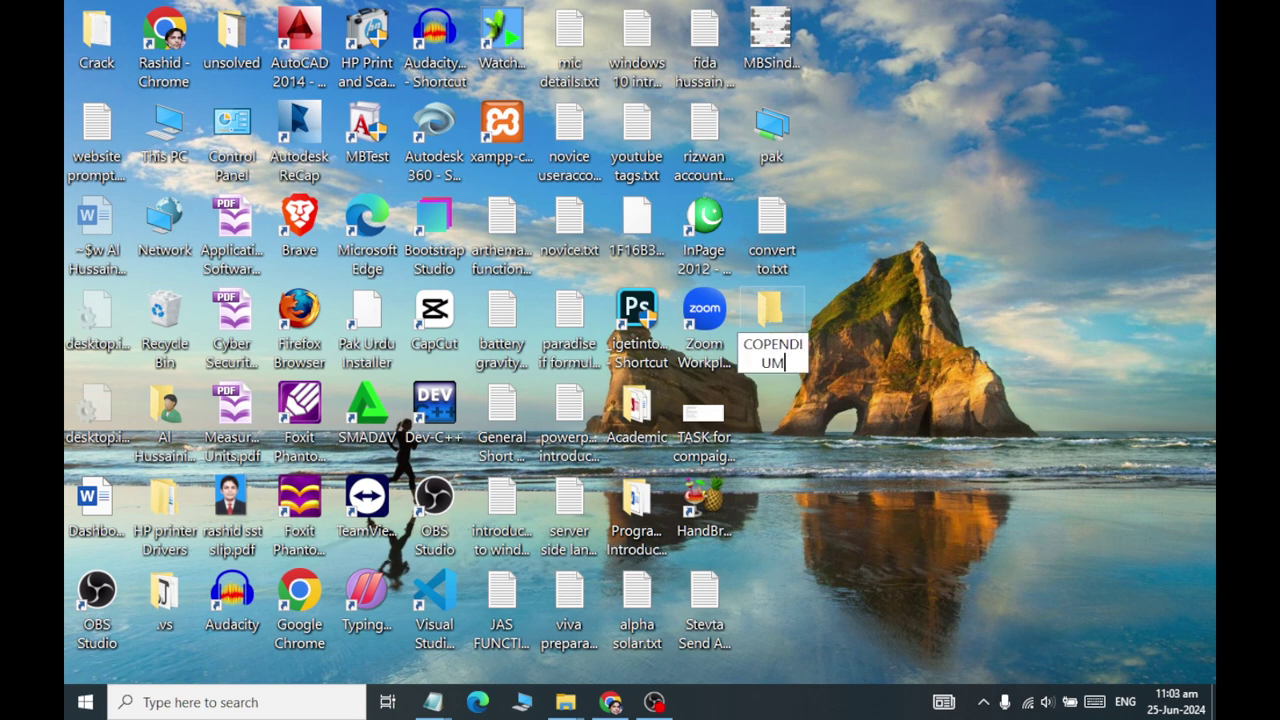
{"action": "key", "text": "Return"}
- Open the COPENDIUM folder and create a text document in it named "CLASS 01 INTRODUCTION.txt"
{"action": "double_click", "coordinate": [783, 331]}
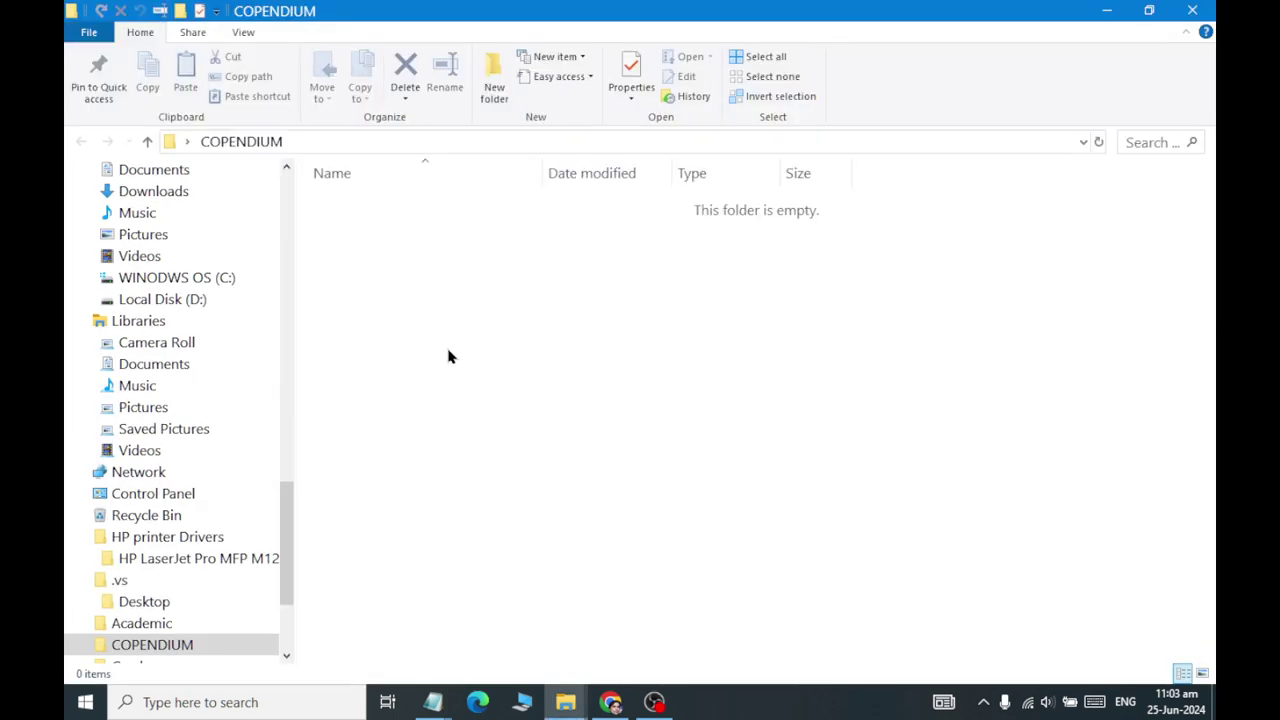
{"action": "right_click", "coordinate": [650, 383]}
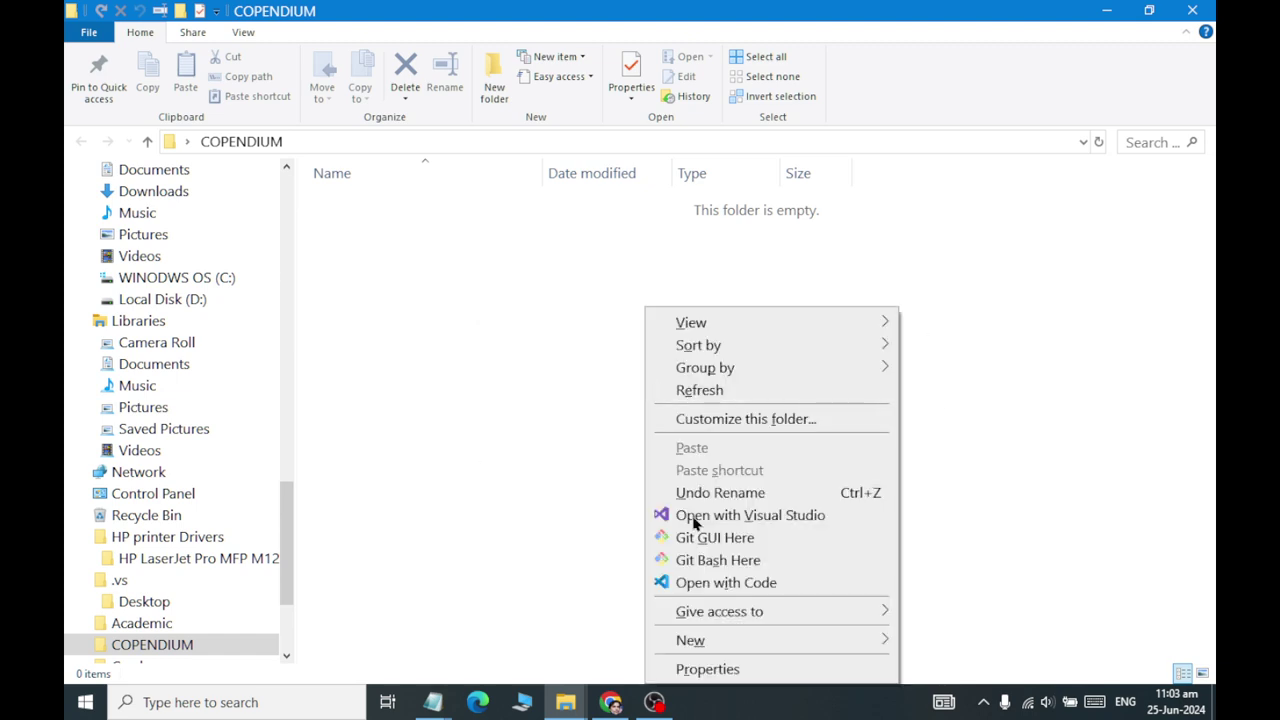
{"action": "mouse_move", "coordinate": [726, 638]}
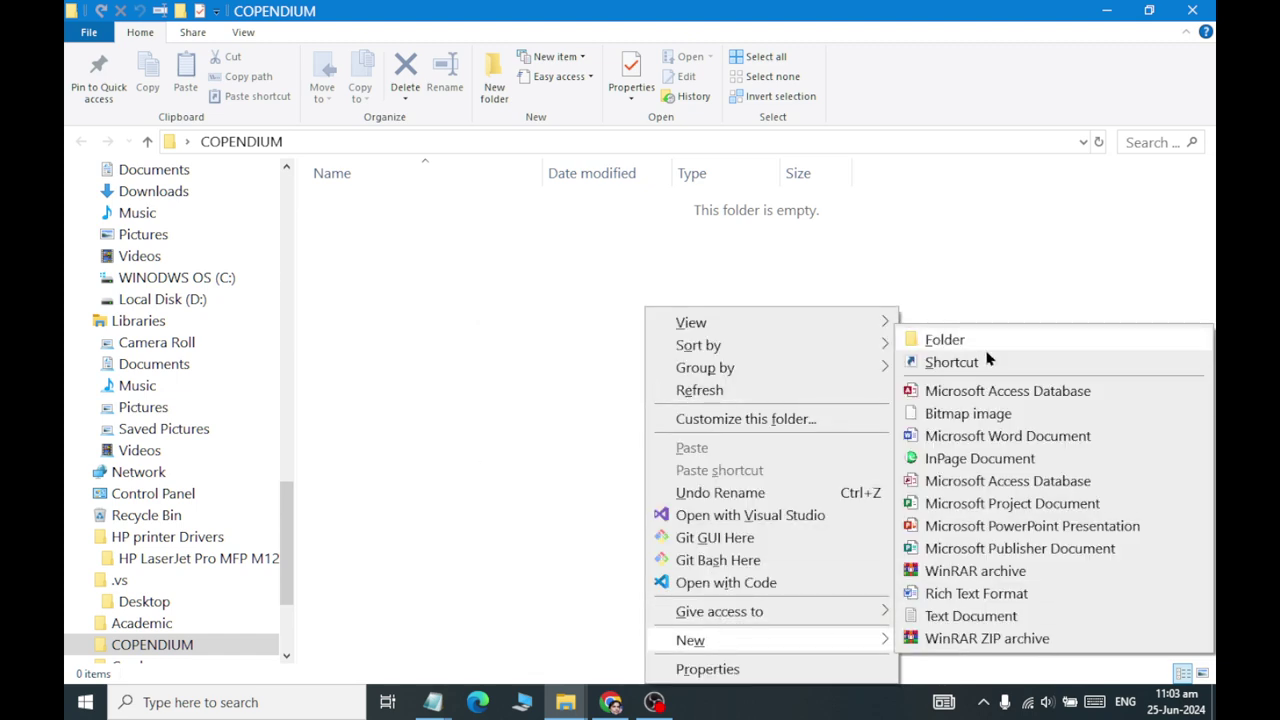
{"action": "left_click", "coordinate": [1040, 620]}
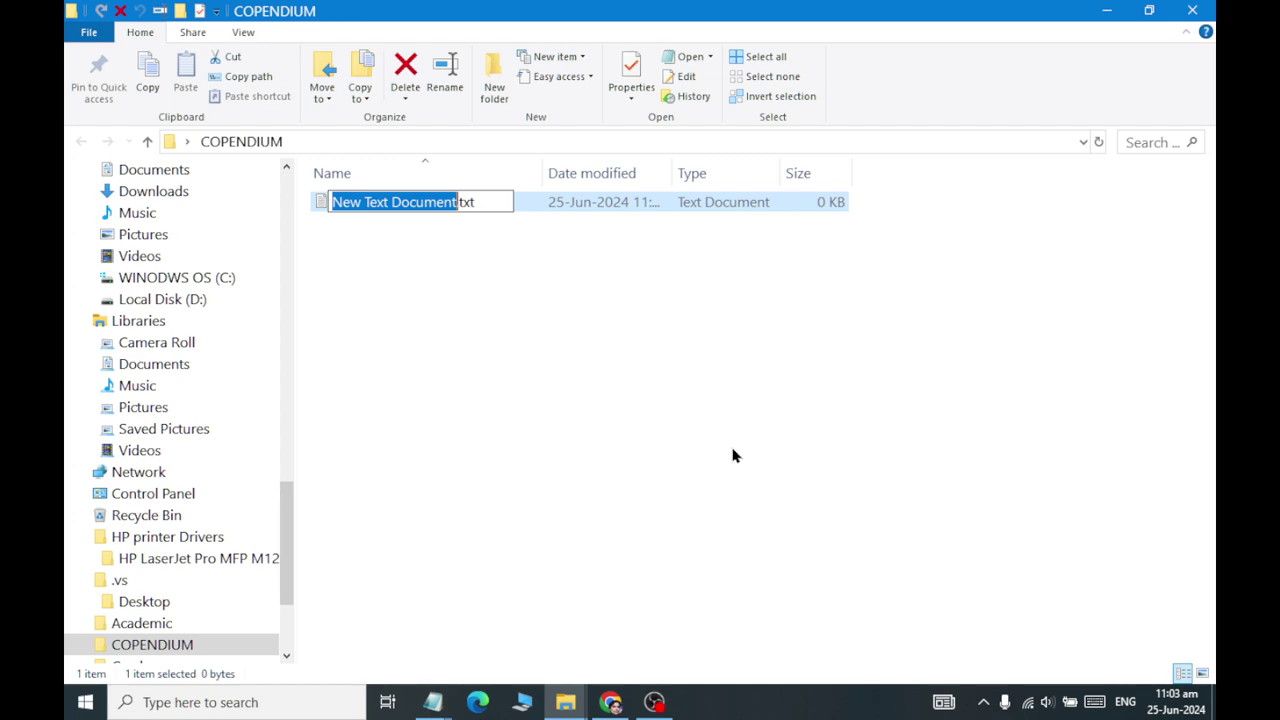
{"action": "type", "text": "CLASS 01"}
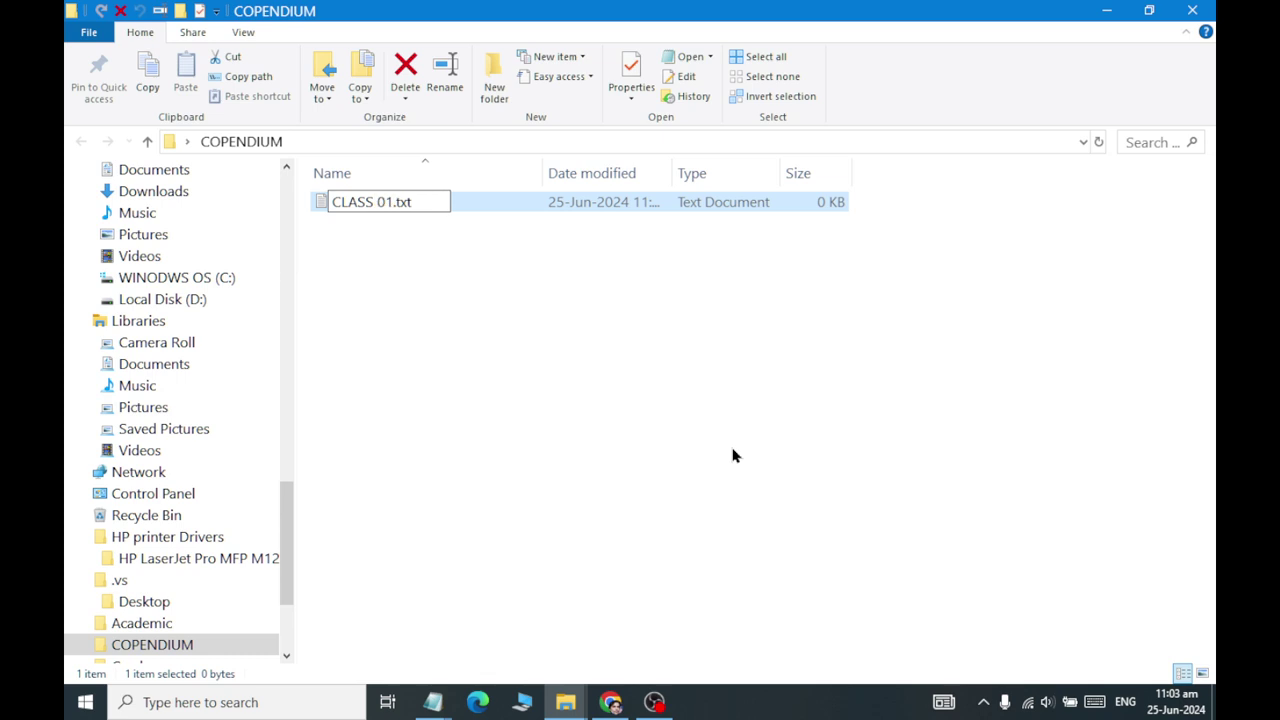
{"action": "type", "text": " INTRODUCTION"}
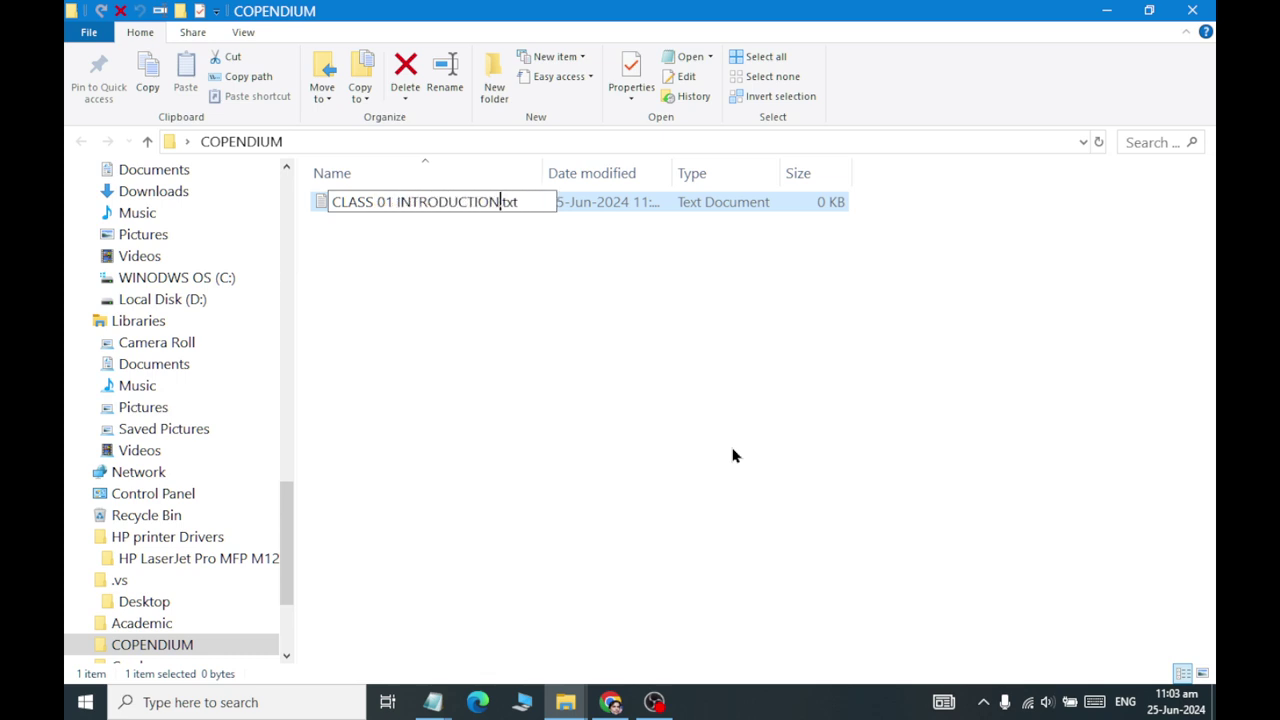
{"action": "key", "text": "Return"}
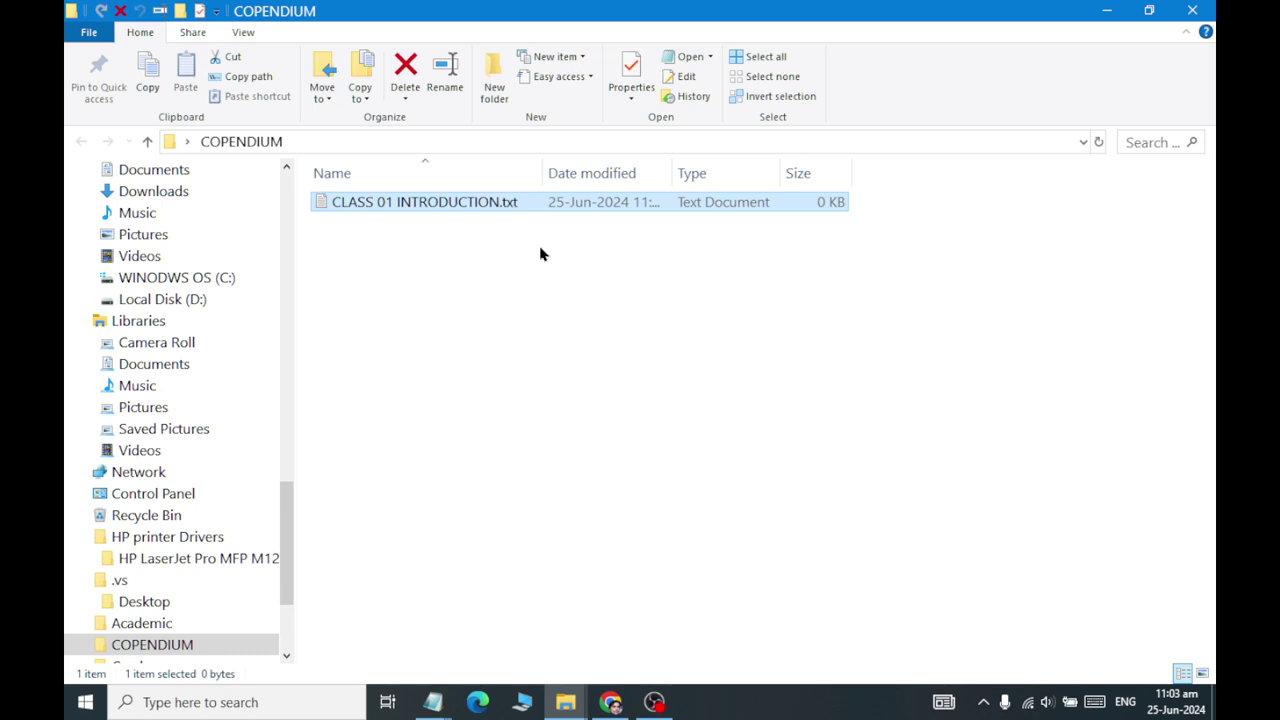
- Switch back to the untitled Notepad notes and add the heading "FILE TYPE;" below the Notepad definition, after a blank line
{"action": "mouse_move", "coordinate": [432, 702]}
{"action": "left_click", "coordinate": [523, 583]}
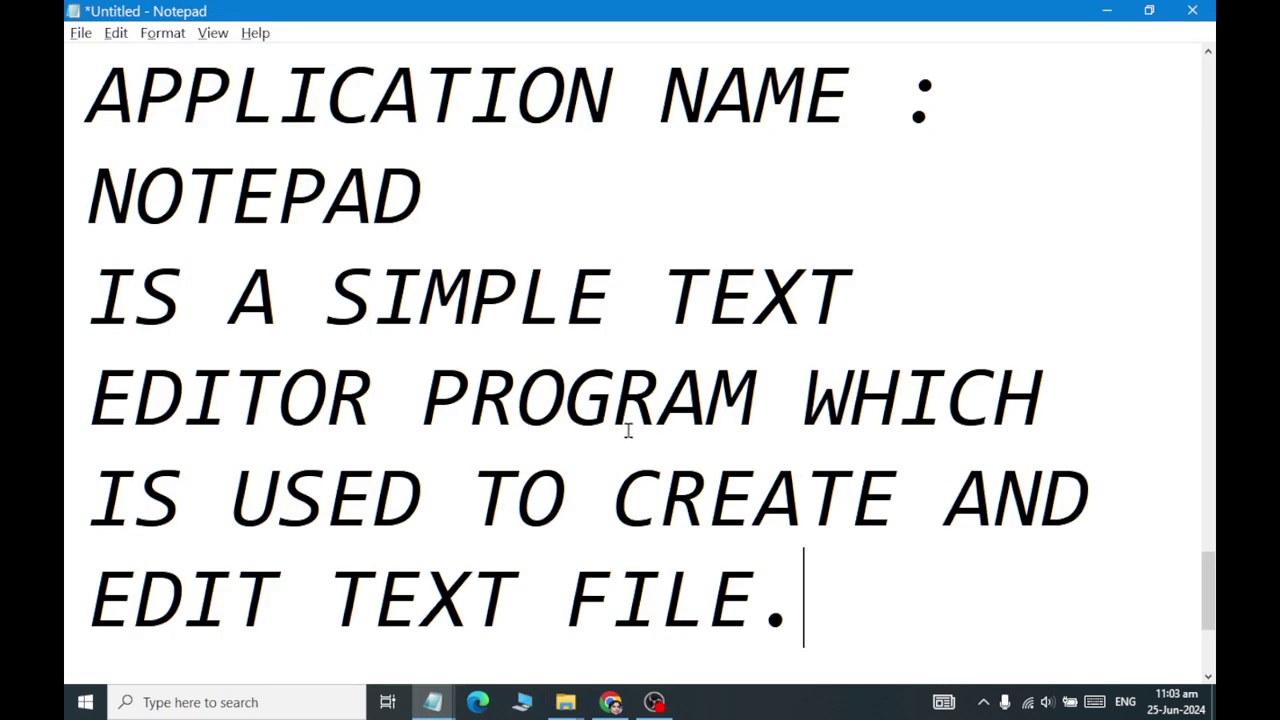
{"action": "scroll", "coordinate": [851, 318], "scroll_direction": "down", "scroll_amount": 1}
{"action": "key", "text": "Return"}
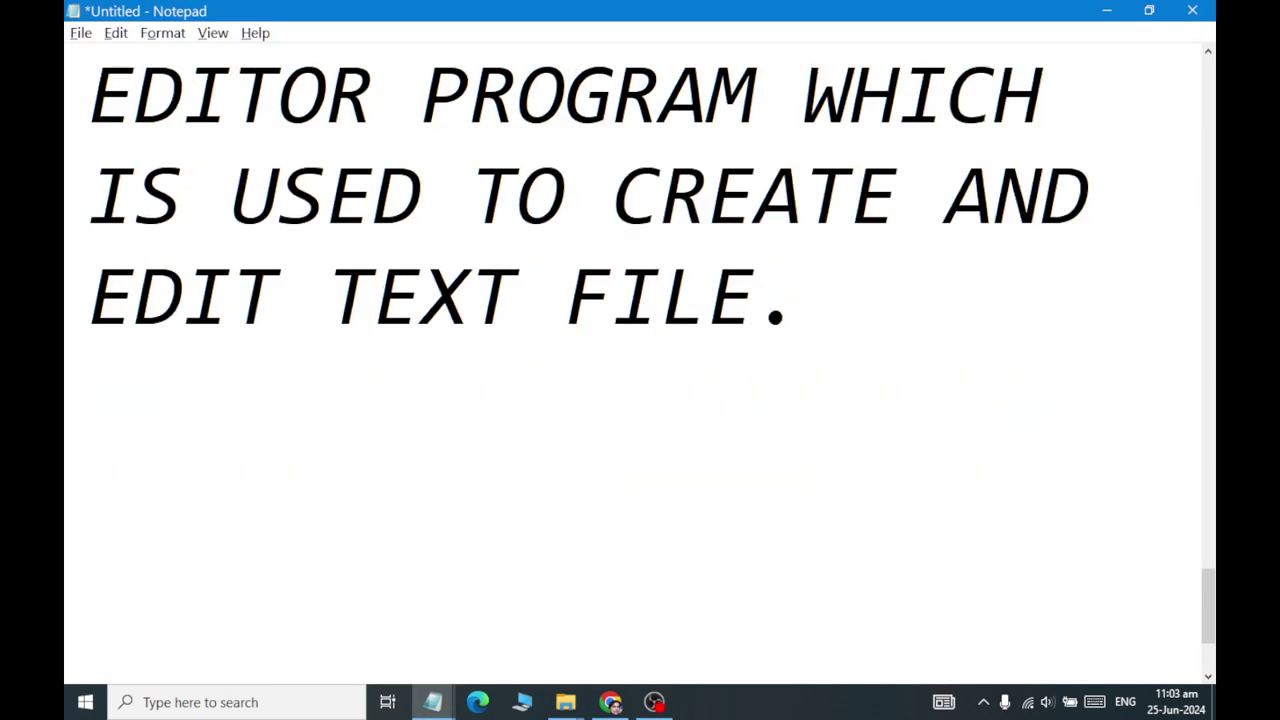
{"action": "type", "text": "FILE TYPE"}
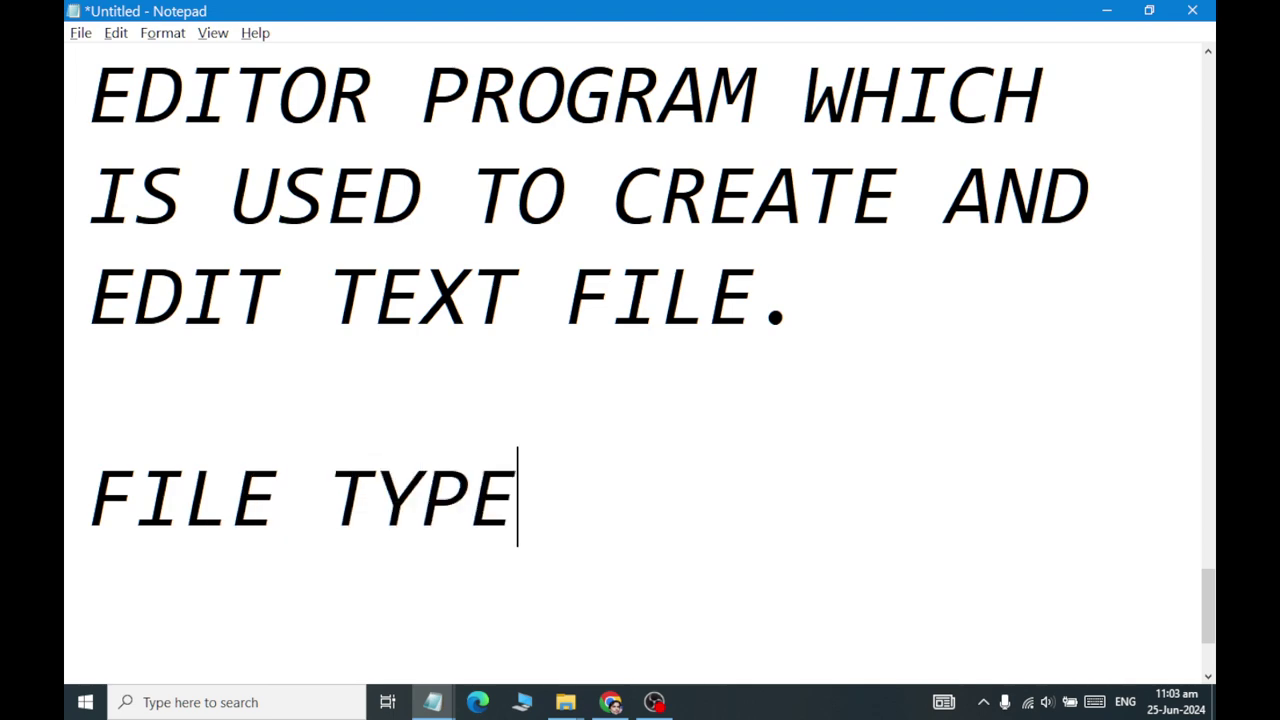
{"action": "type", "text": ";"}
{"action": "key", "text": "Return"}
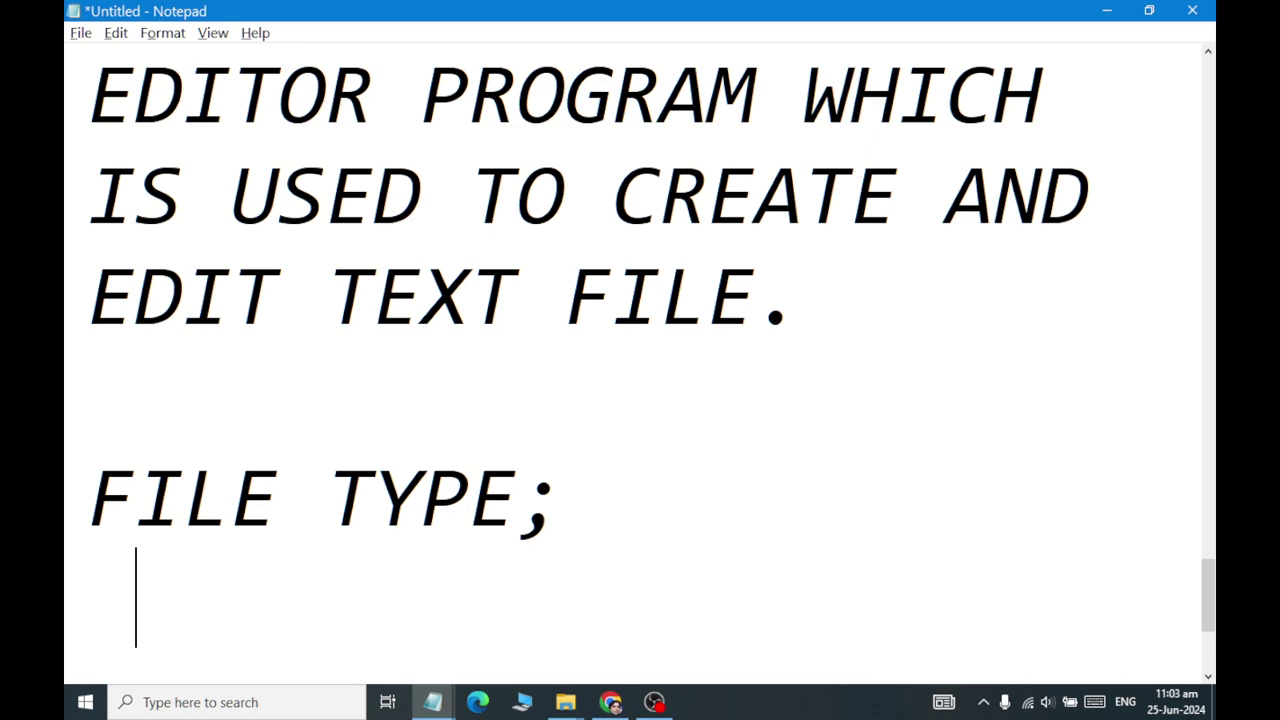
- Begin the definition under the FILE TYPE heading with "3 OR FOUR CHARACTERS"
{"action": "type", "text": "I"}
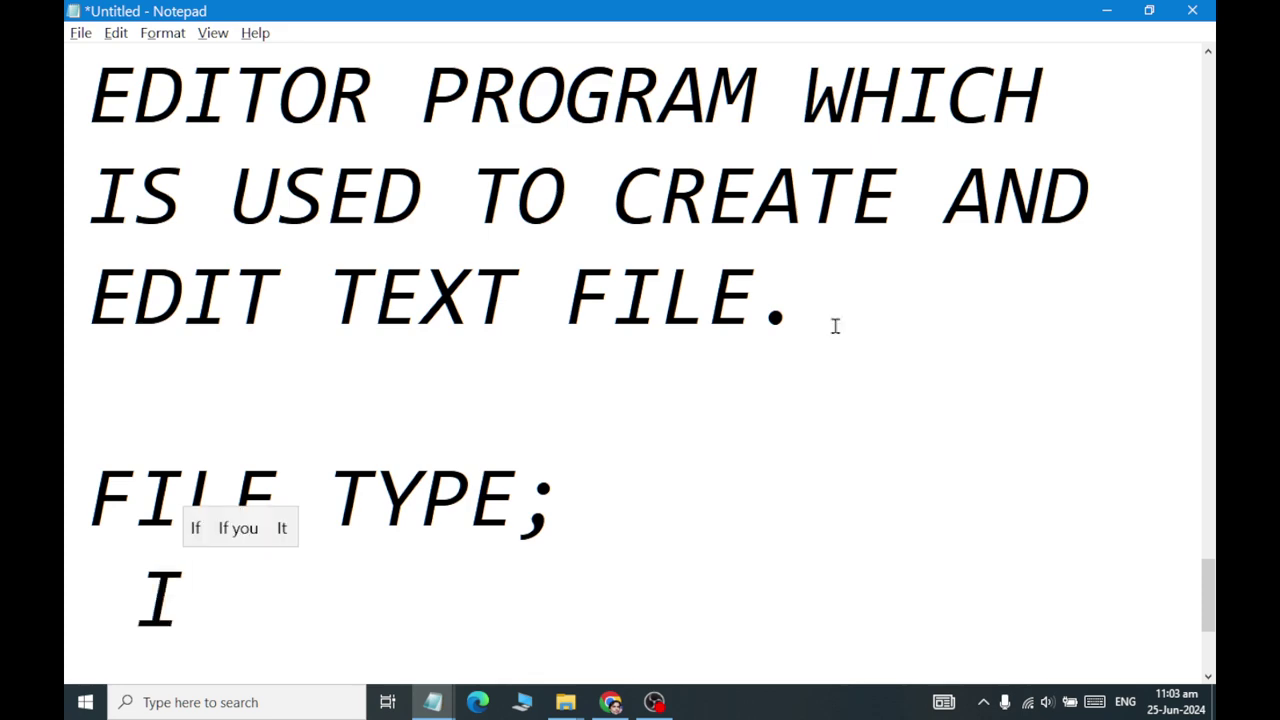
{"action": "key", "text": "BackSpace"}
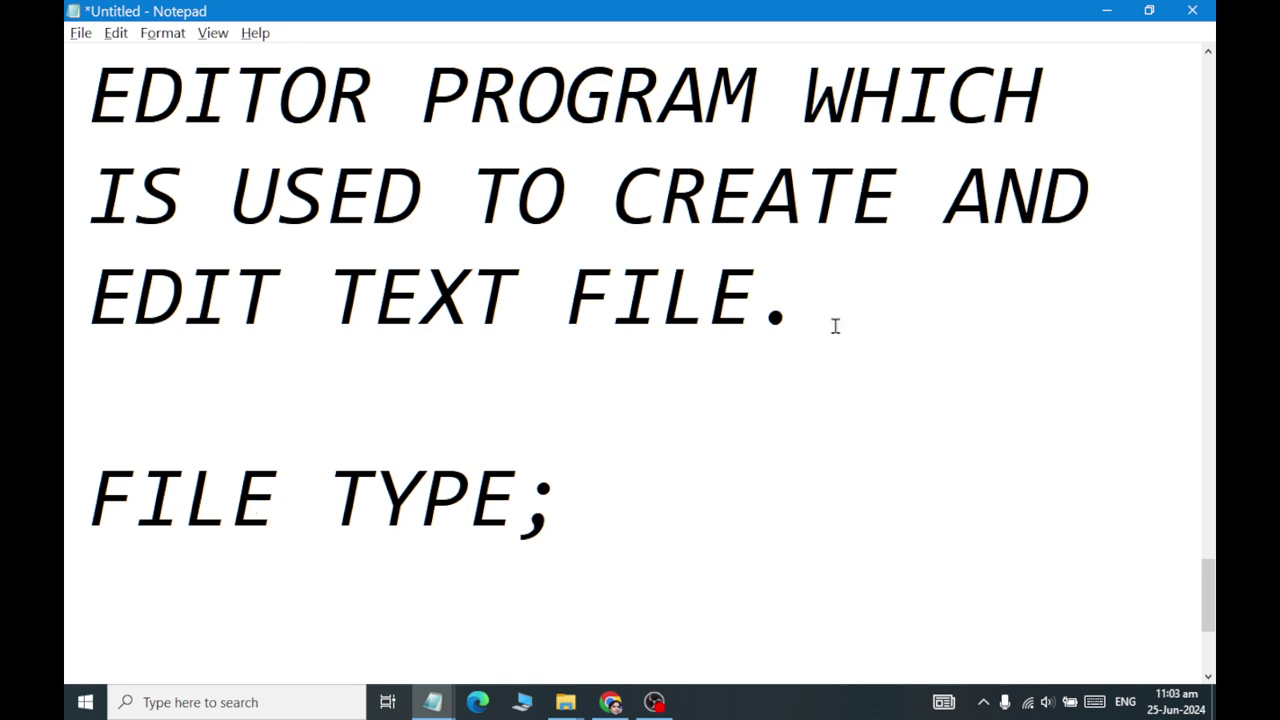
{"action": "type", "text": "T"}
{"action": "key", "text": "BackSpace"}
{"action": "type", "text": "3 O"}
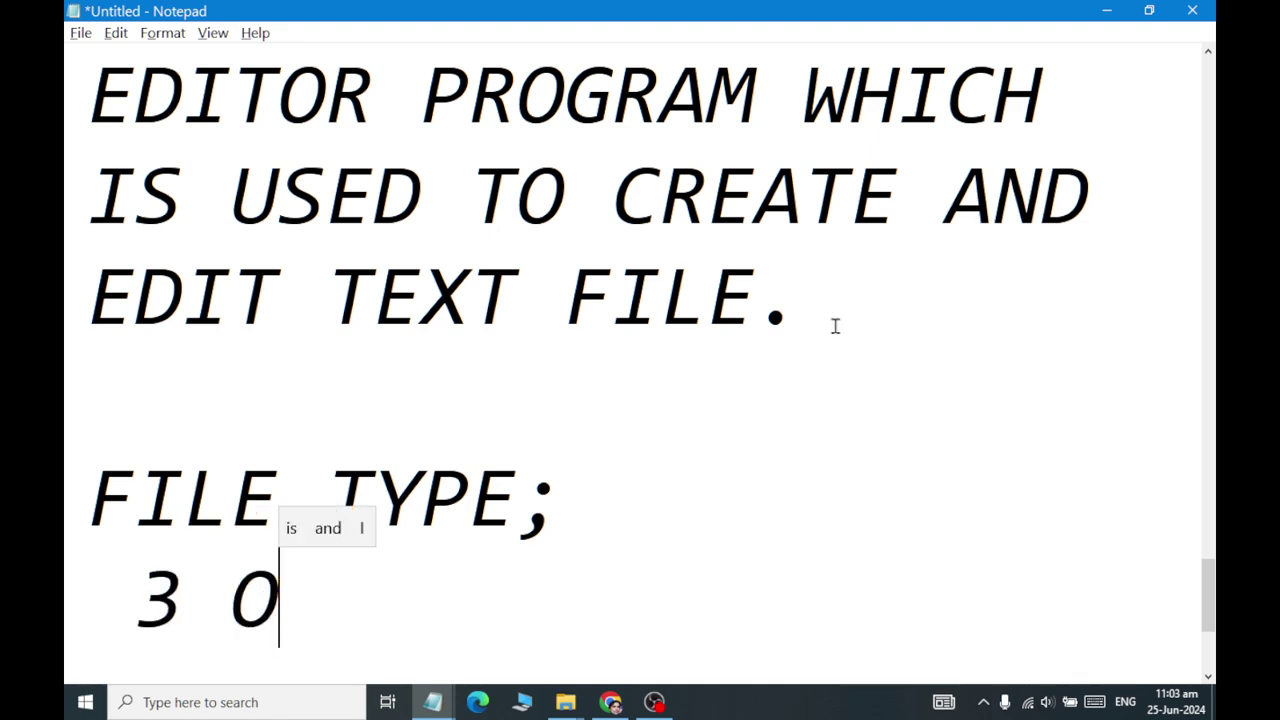
{"action": "type", "text": "R FOUR "}
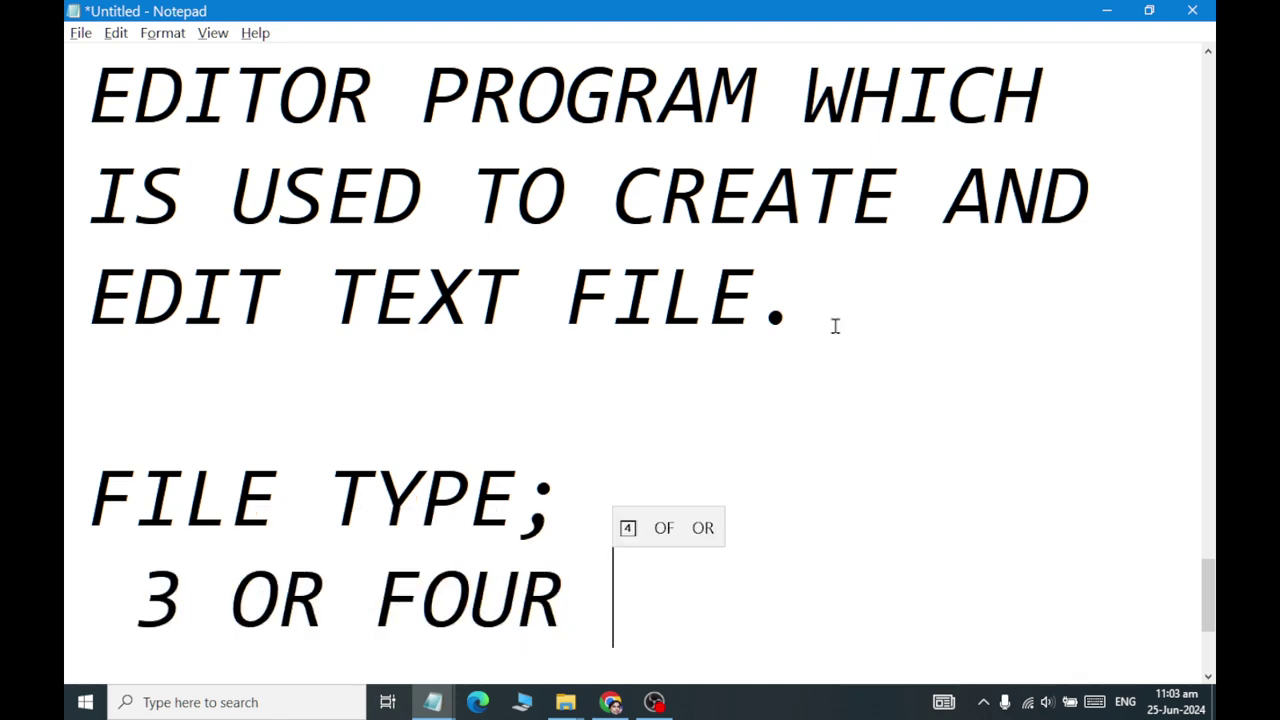
{"action": "type", "text": "CHRA"}
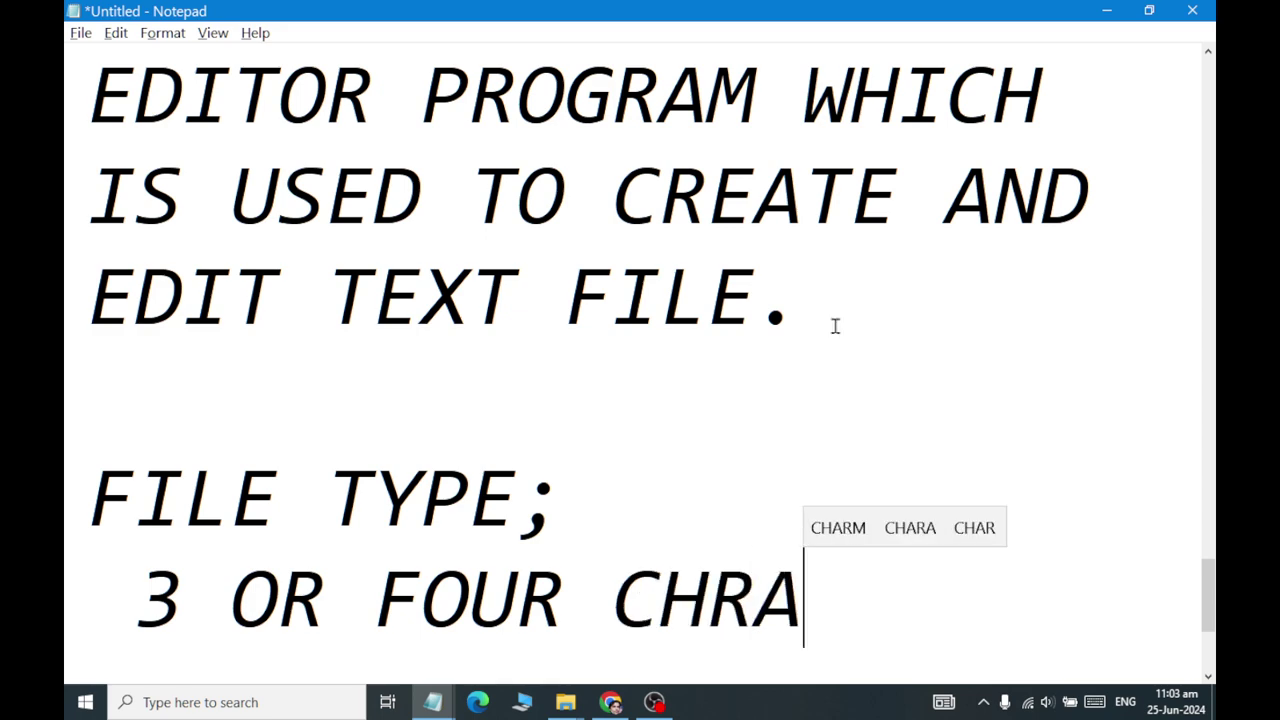
{"action": "key", "text": "BackSpace"}
{"action": "key", "text": "BackSpace"}
{"action": "type", "text": "ARACTERS"}
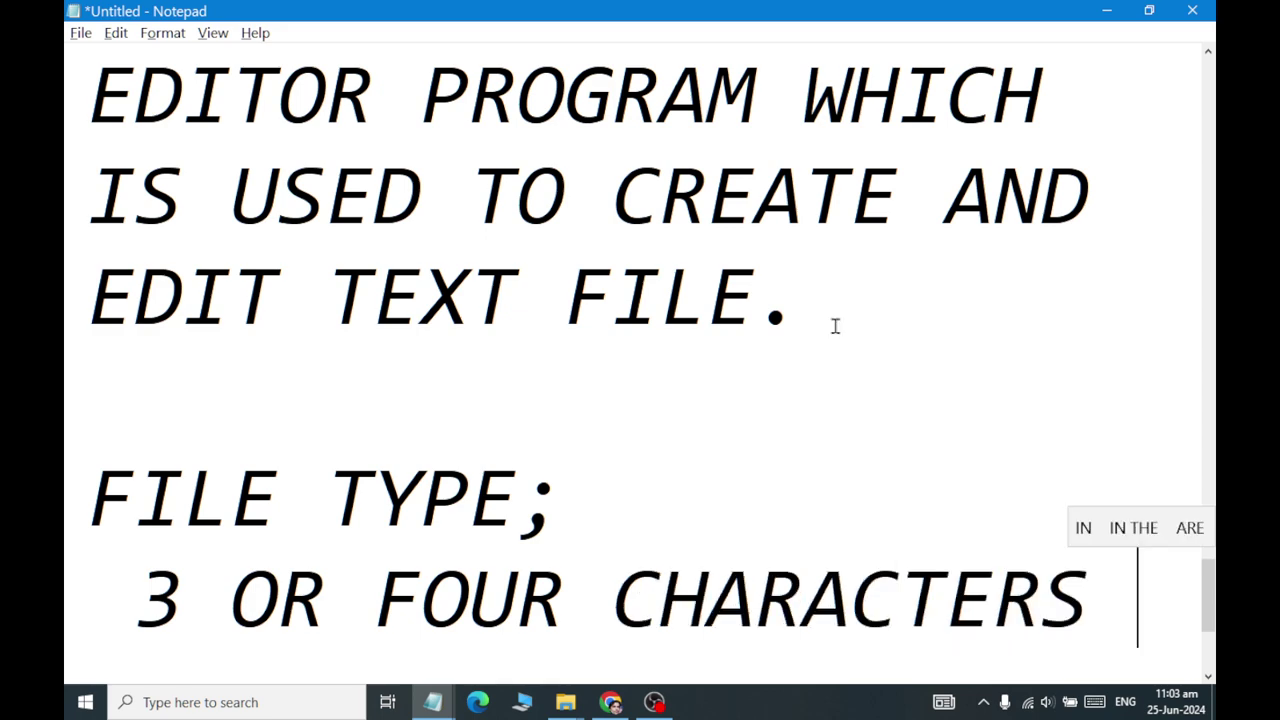
- Complete the FILE TYPE definition with "CODE WHILE ASSIGNED BY SOFTWARE TO ITS CHILD OBJECT FILE." after "3 OR FOUR CHARACTERS"
{"action": "key", "text": "Return"}
{"action": "type", "text": "CODE WHI"}
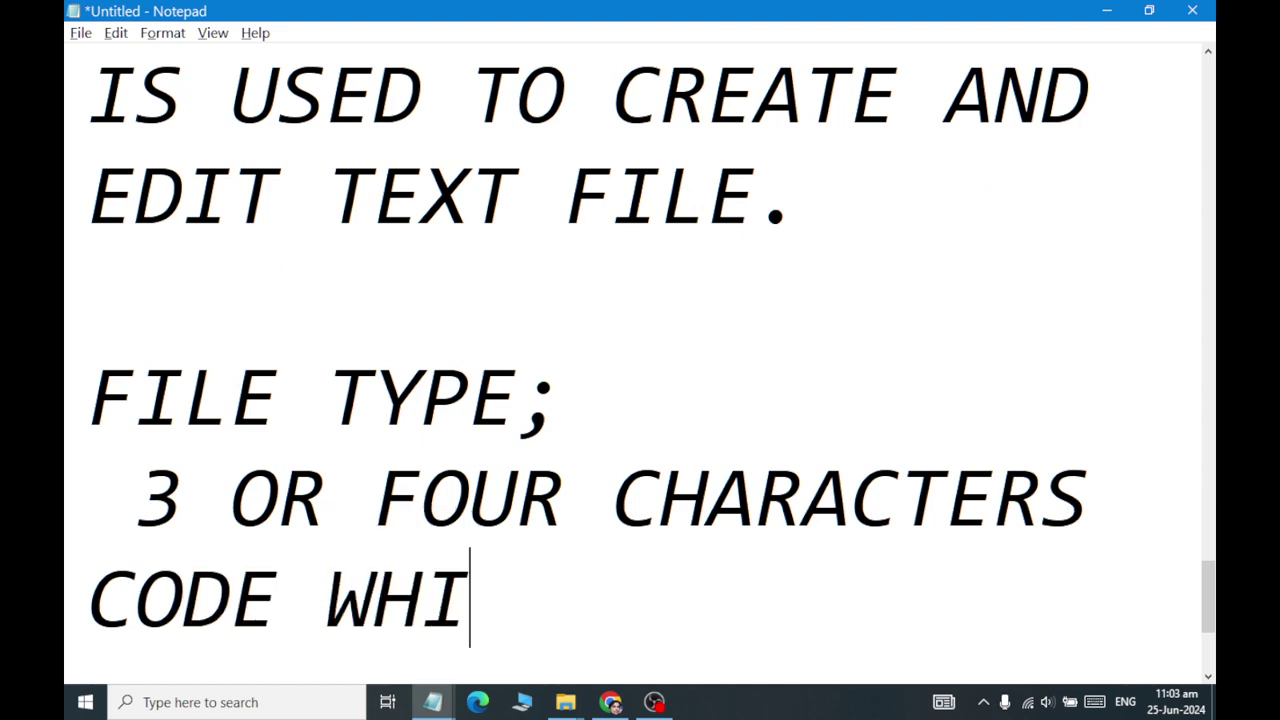
{"action": "type", "text": "LE A"}
{"action": "key", "text": "BackSpace"}
{"action": "key", "text": "BackSpace"}
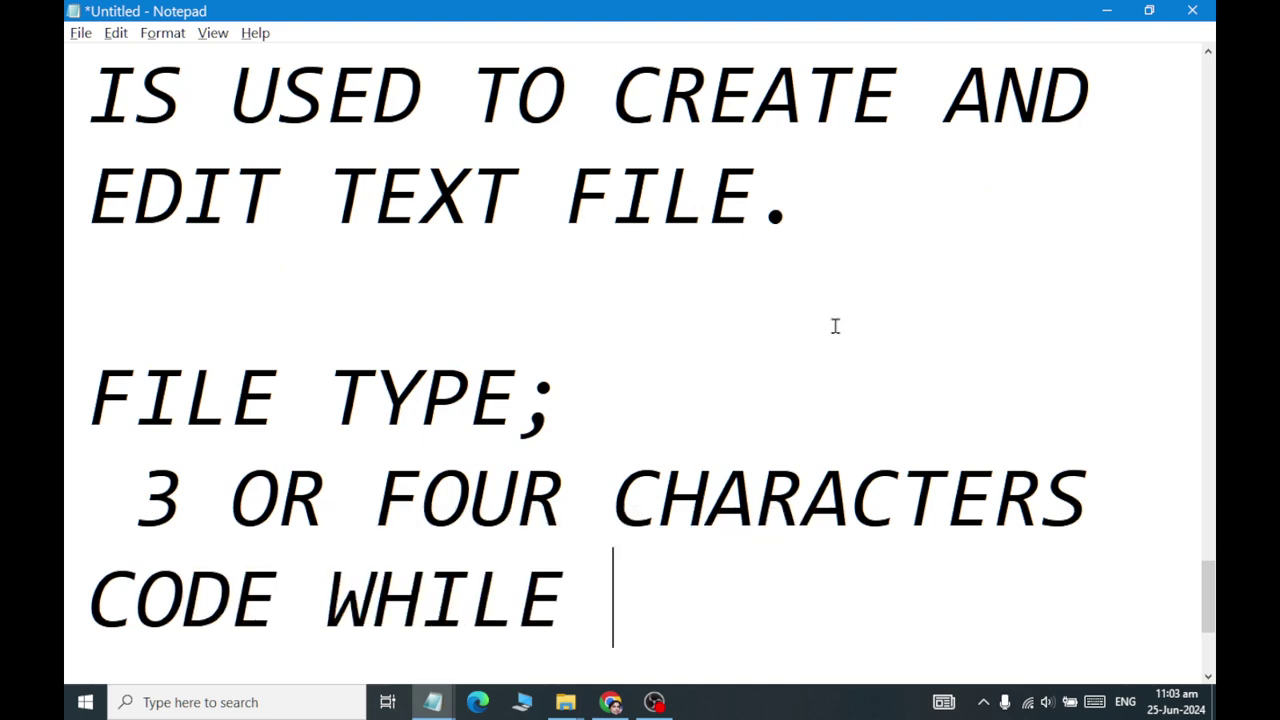
{"action": "type", "text": "A"}
{"action": "key", "text": "BackSpace"}
{"action": "type", "text": "ASSIGNME"}
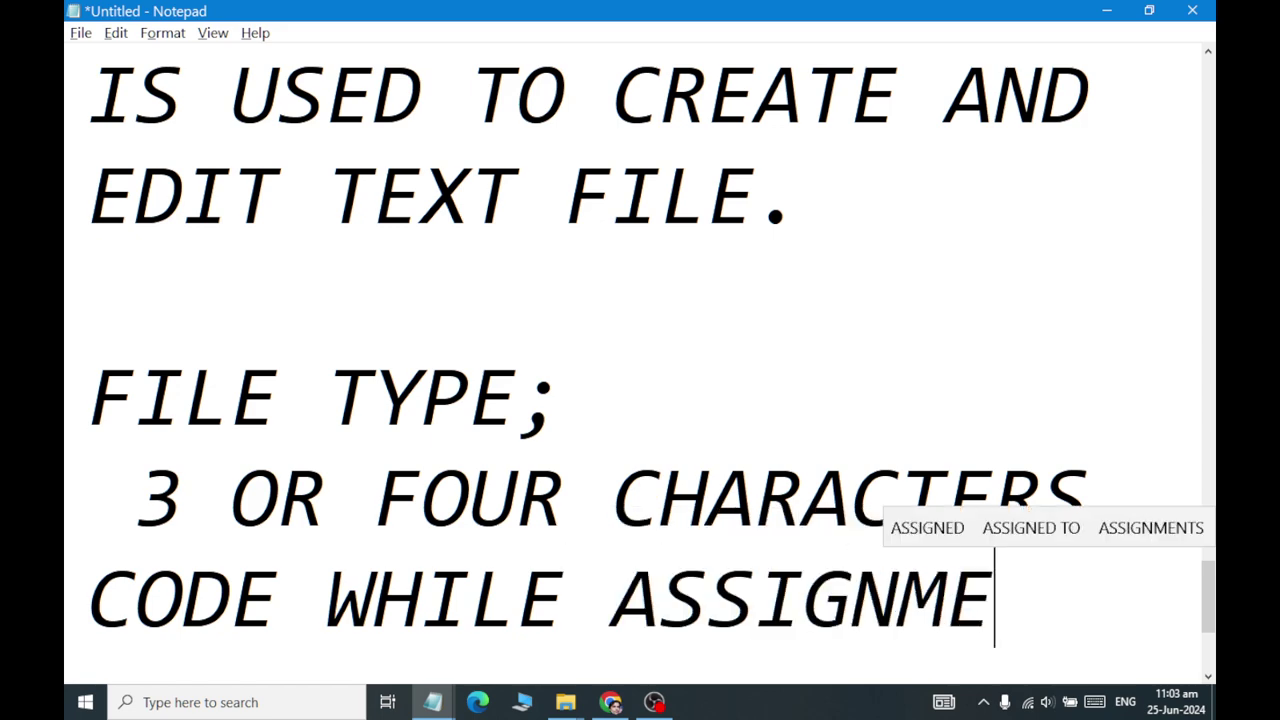
{"action": "key", "text": "BackSpace"}
{"action": "key", "text": "BackSpace"}
{"action": "key", "text": "BackSpace"}
{"action": "type", "text": "N"}
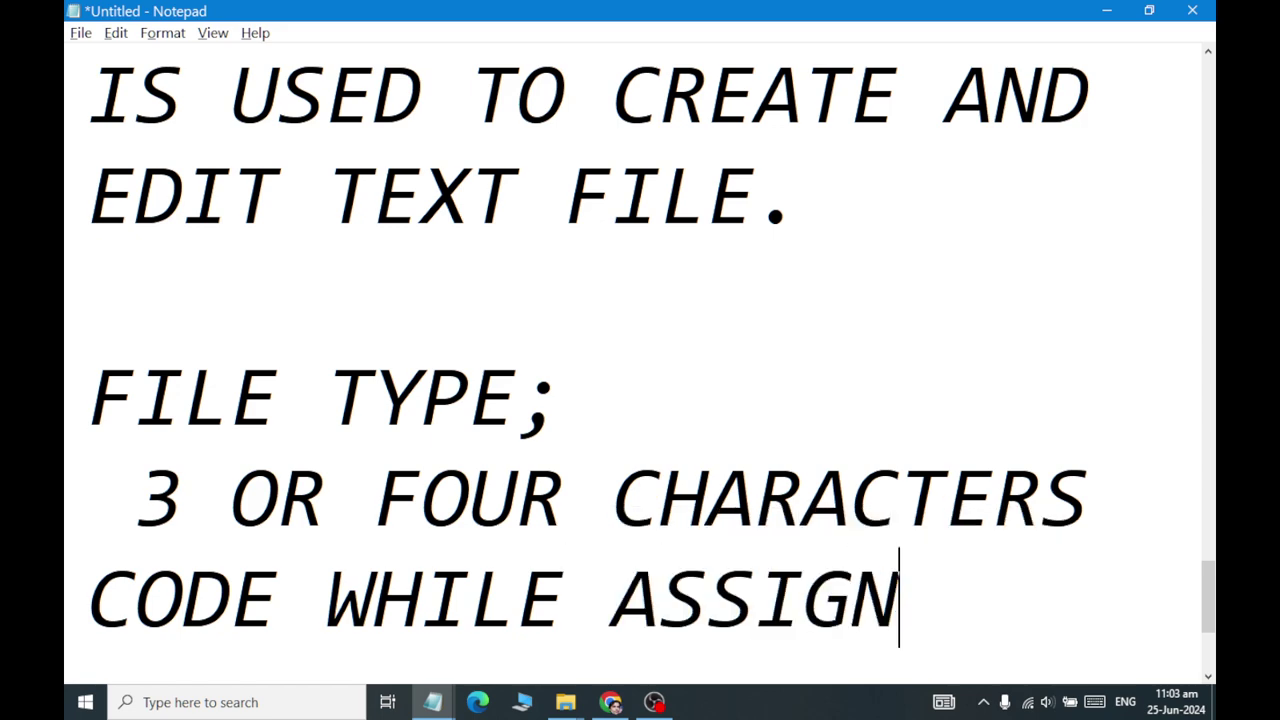
{"action": "type", "text": "ED BY SOFTWARE T"}
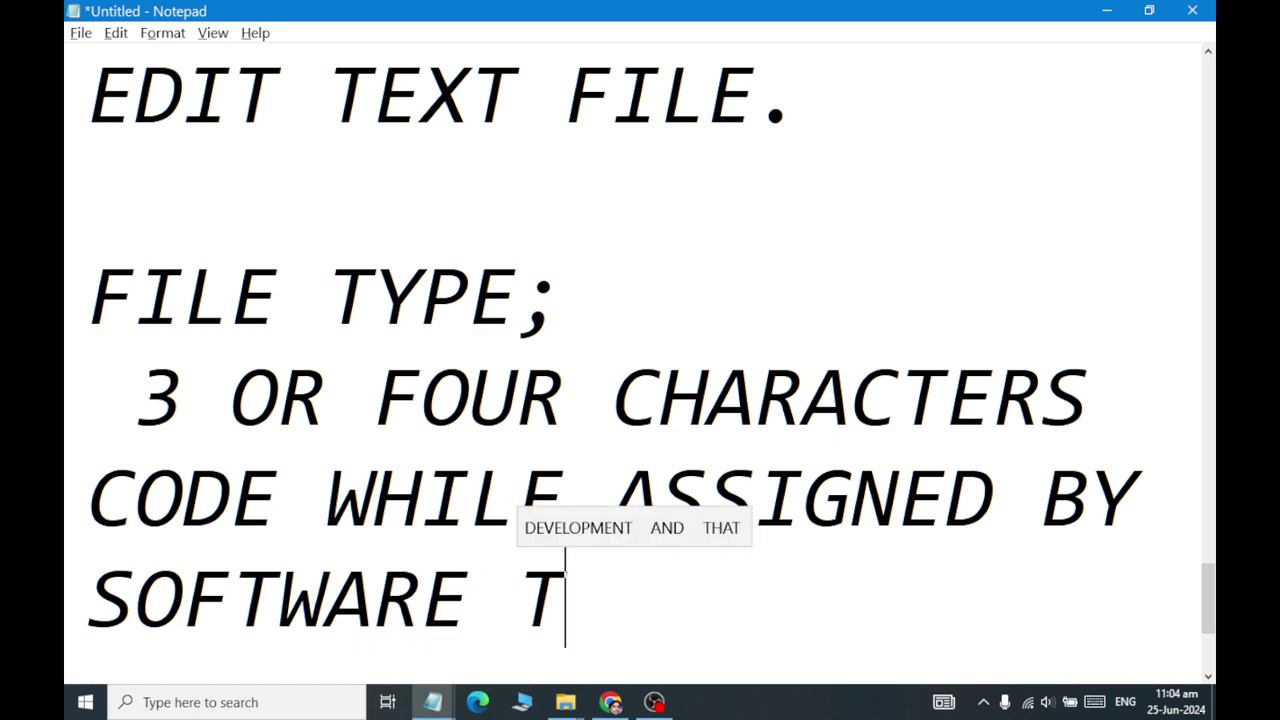
{"action": "type", "text": "O ITS CHI"}
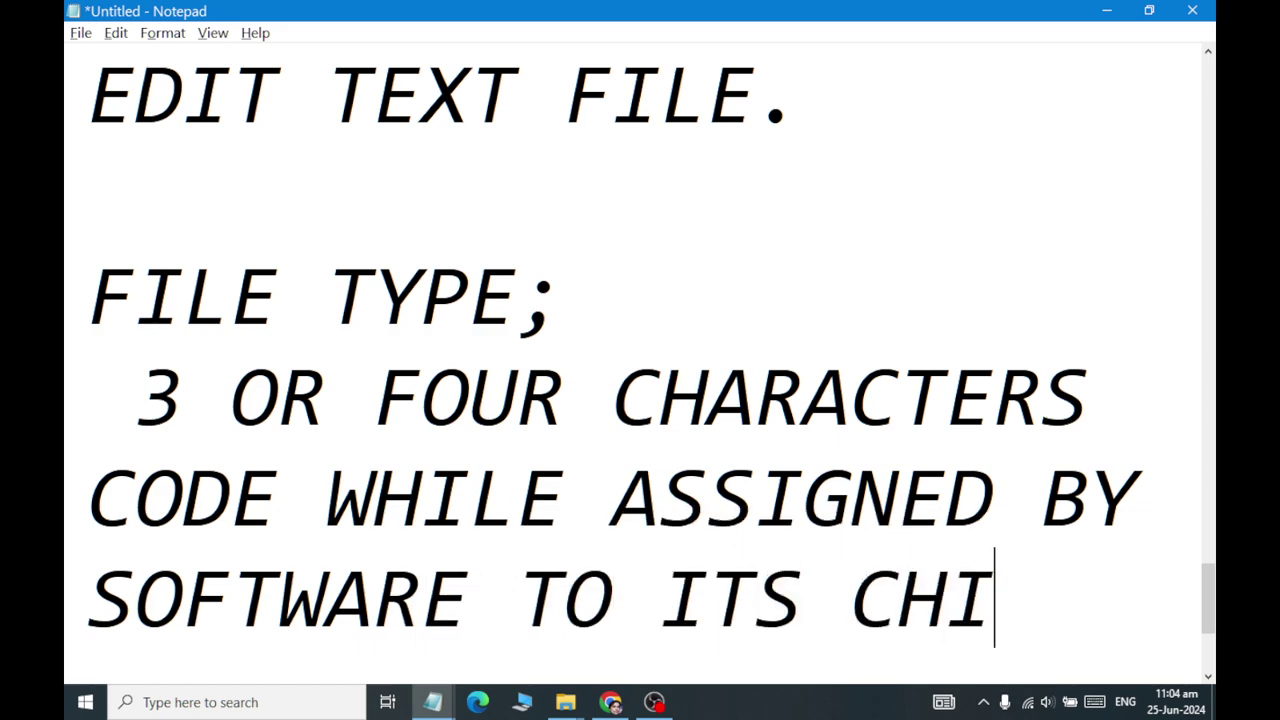
{"action": "type", "text": "LD OBJECT FILE."}
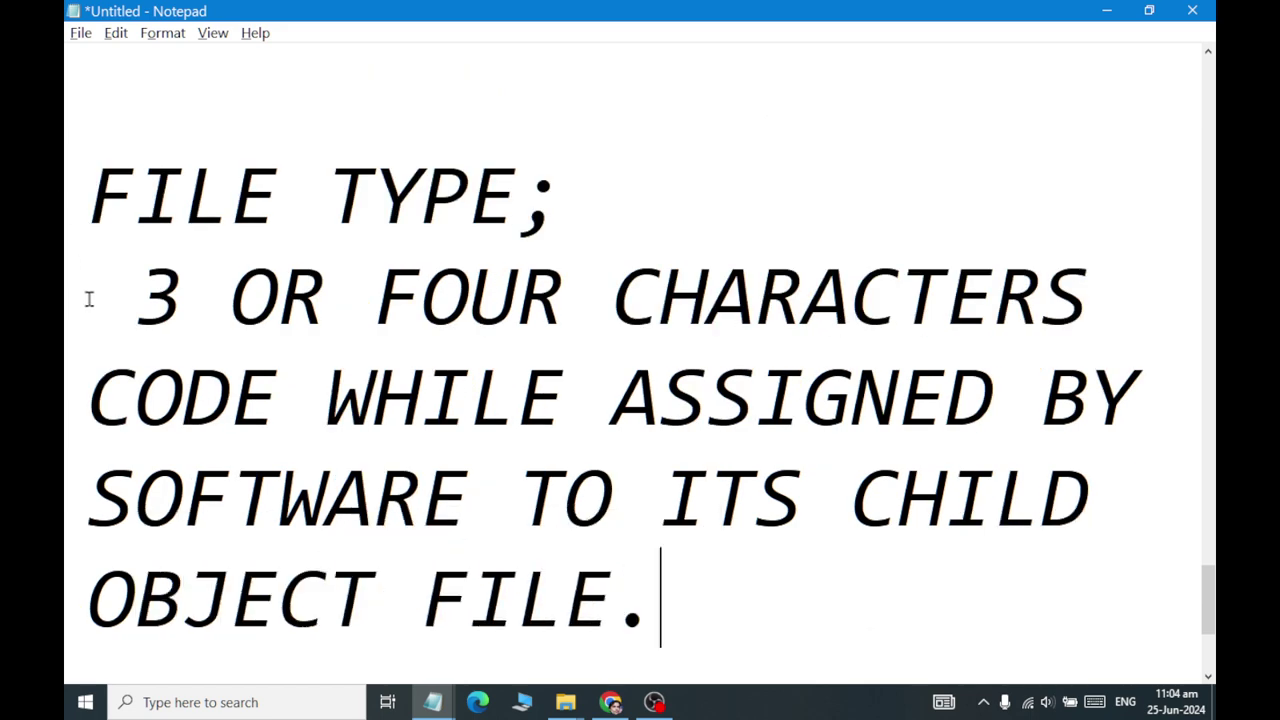
- Highlight the FILE TYPE definition one line at a time to read through it
{"action": "left_click_drag", "start_coordinate": [182, 296], "coordinate": [1201, 285]}
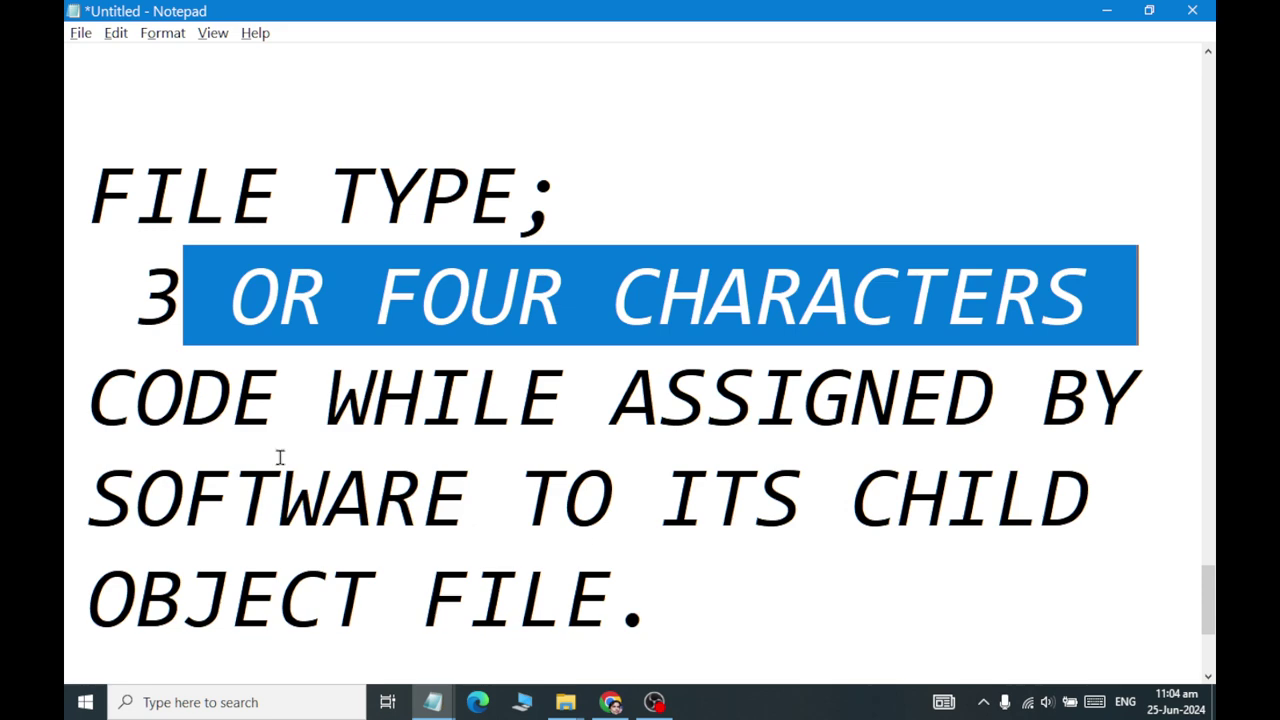
{"action": "left_click_drag", "start_coordinate": [62, 392], "coordinate": [1131, 400]}
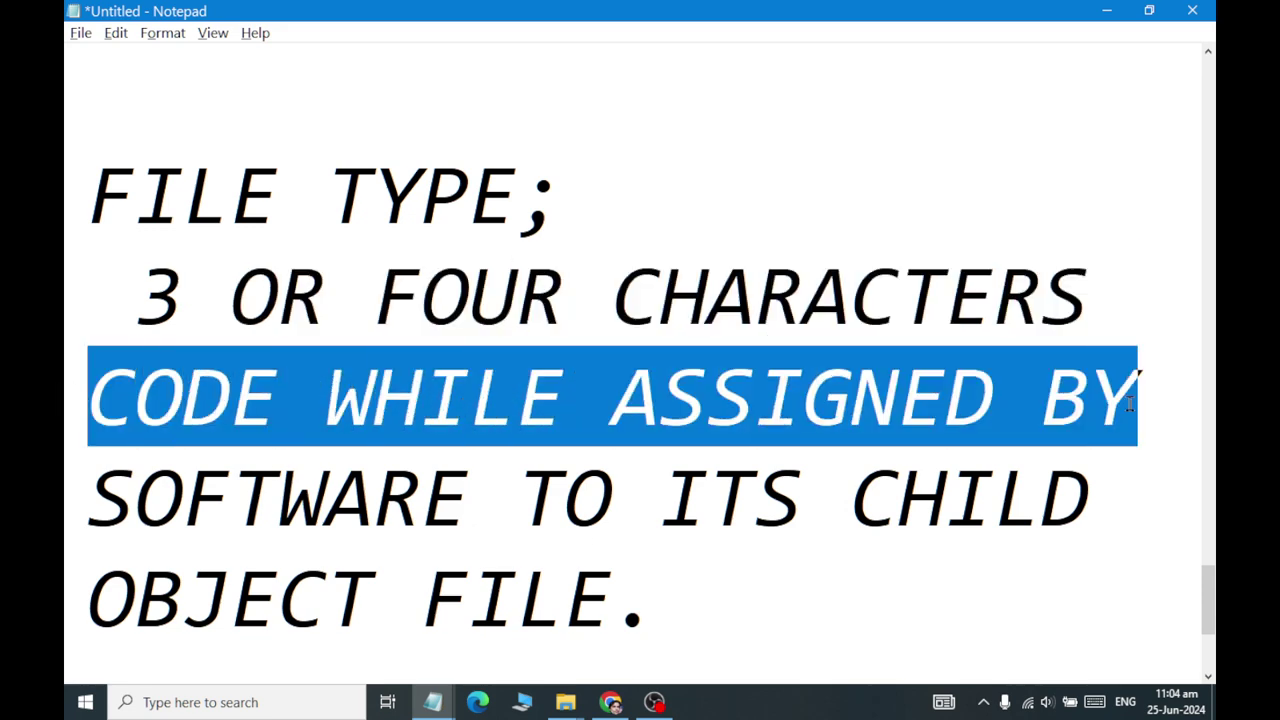
{"action": "left_click_drag", "start_coordinate": [64, 511], "coordinate": [1040, 500]}
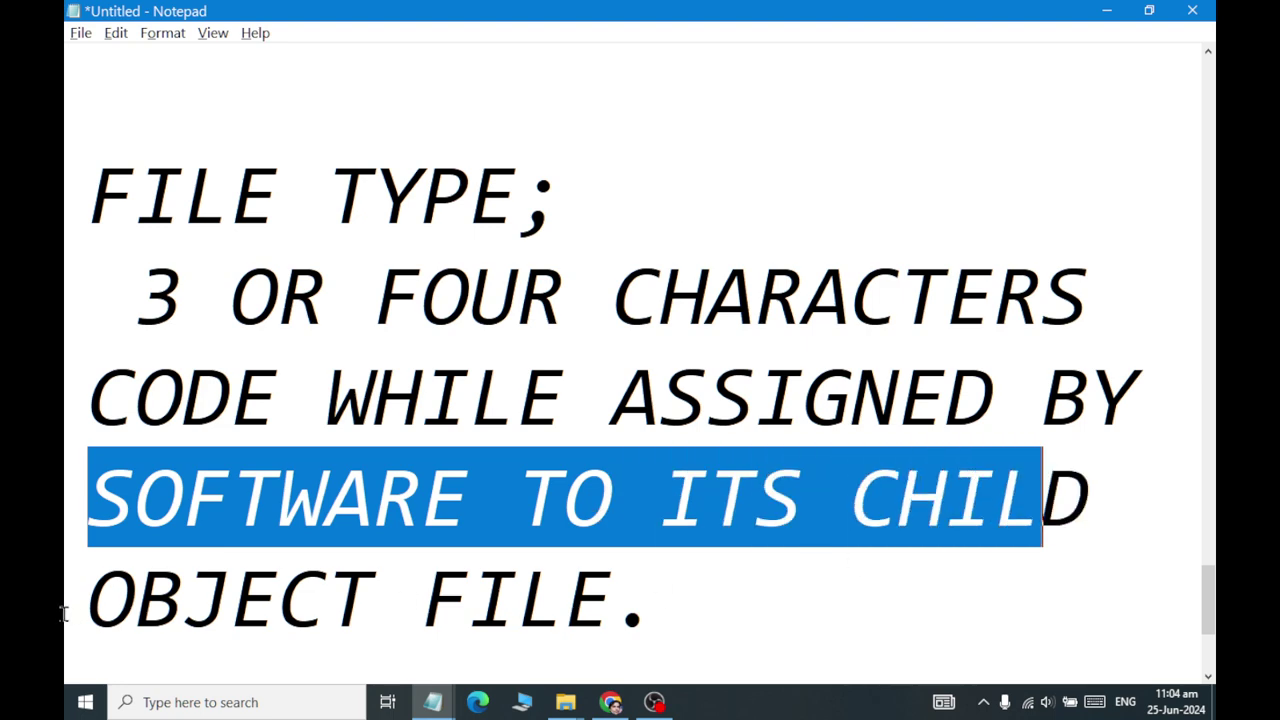
{"action": "left_click_drag", "start_coordinate": [64, 610], "coordinate": [756, 599]}
- Leave a blank line after the FILE TYPE definition and start a new sentence with "SO IT CAN BE RECOGNIZED ,"
{"action": "left_click", "coordinate": [755, 599]}
{"action": "key", "text": "Return"}
{"action": "key", "text": "Return"}
{"action": "type", "text": "TSO"}
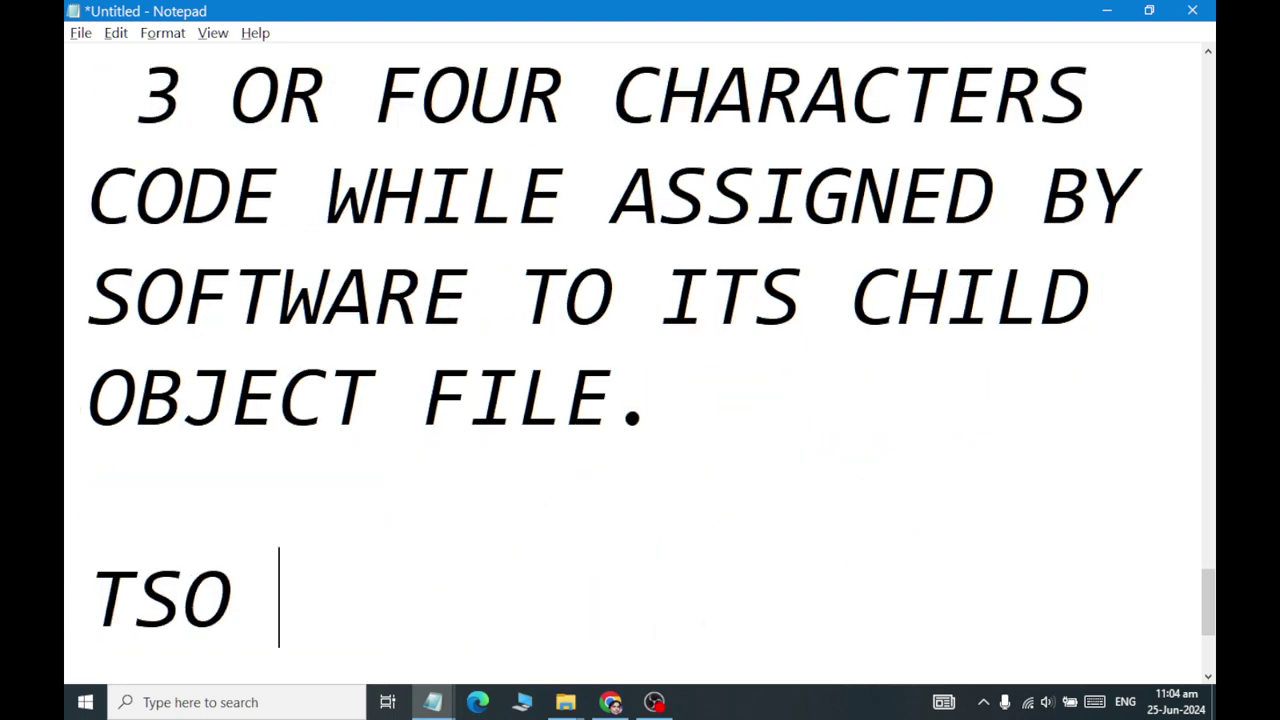
{"action": "key", "text": "BackSpace"}
{"action": "key", "text": "BackSpace"}
{"action": "key", "text": "BackSpace"}
{"action": "key", "text": "BackSpace"}
{"action": "type", "text": "SO IT "}
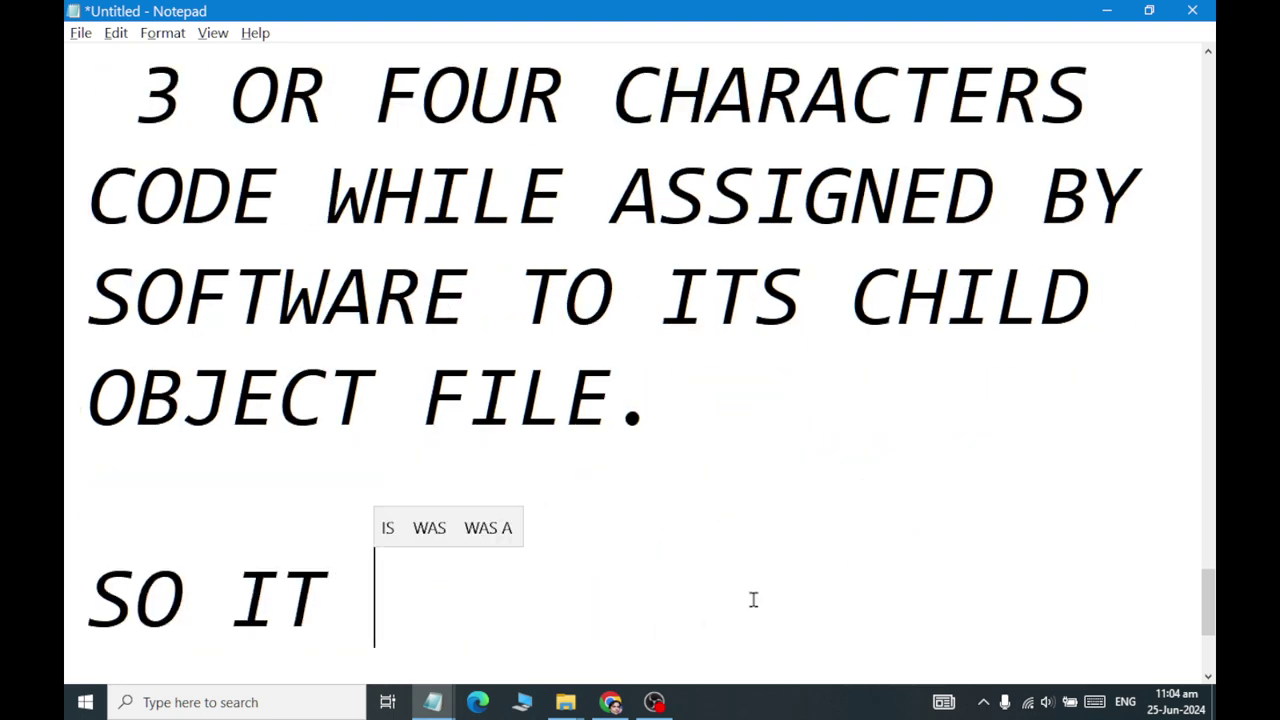
{"action": "type", "text": "CAN BE RE"}
{"action": "key", "text": "BackSpace"}
{"action": "type", "text": "RE"}
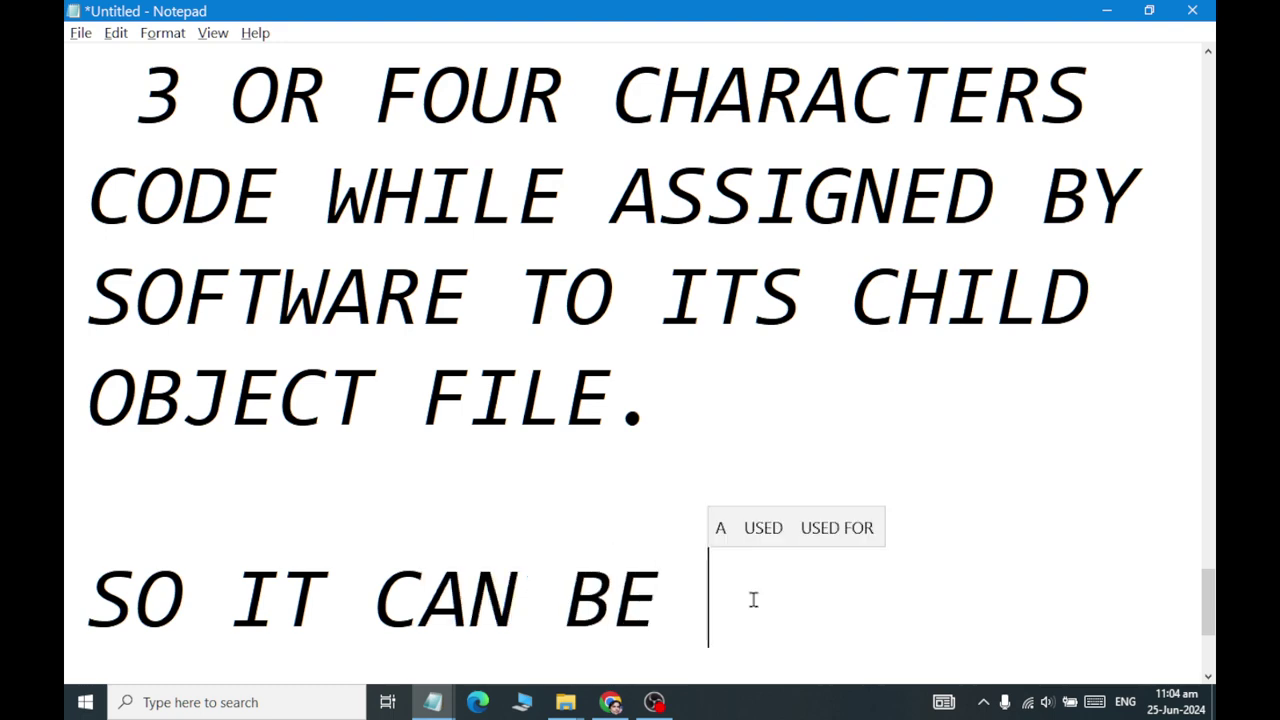
{"action": "type", "text": "COGNIZED "}
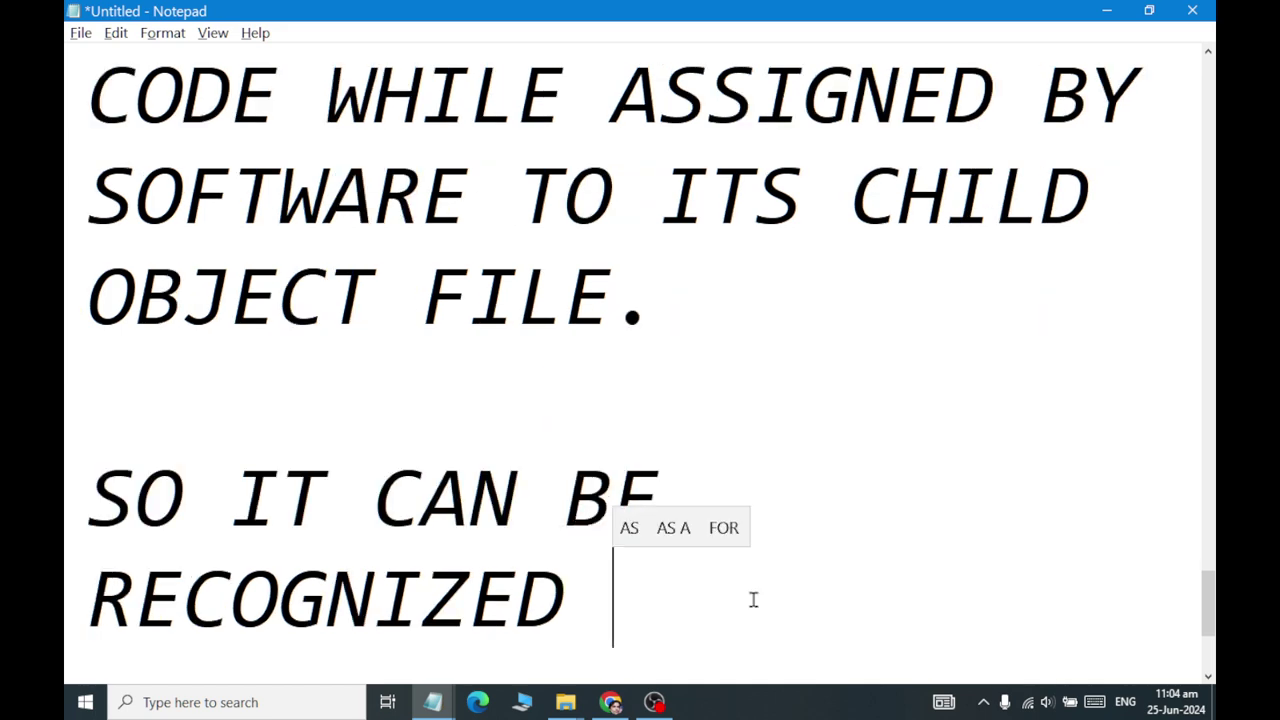
{"action": "type", "text": ","}
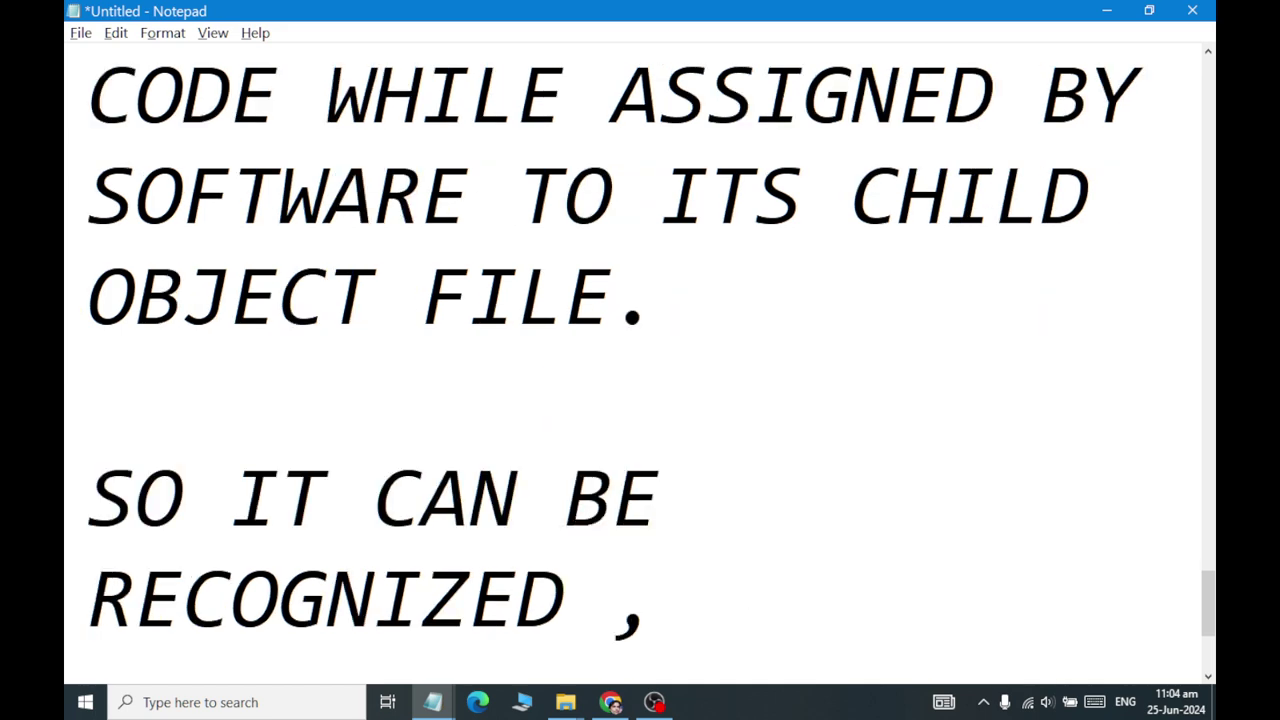
- Finish the sentence about recognizing the file with "IN WHICH SHOULD BE OPEN NEXT TIME."
{"action": "type", "text": " IN WHICH T"}
{"action": "key", "text": "BackSpace"}
{"action": "type", "text": "S"}
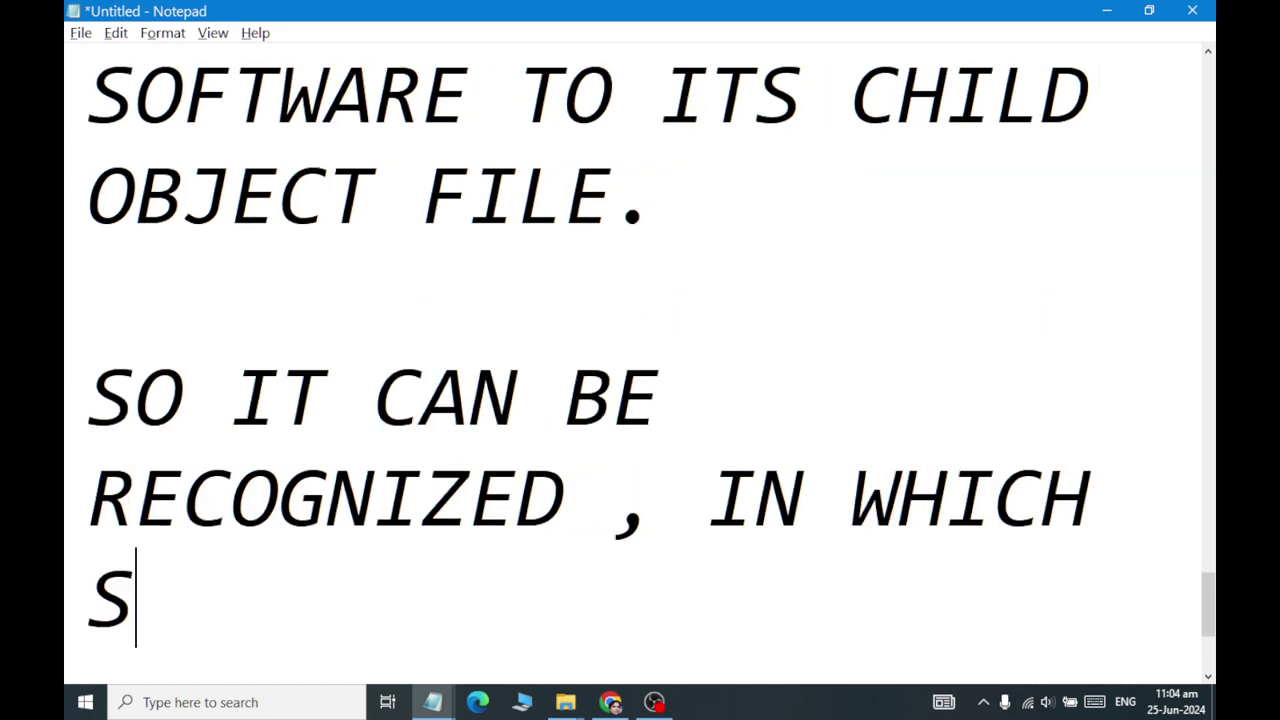
{"action": "type", "text": "HOULD BE OPEN "}
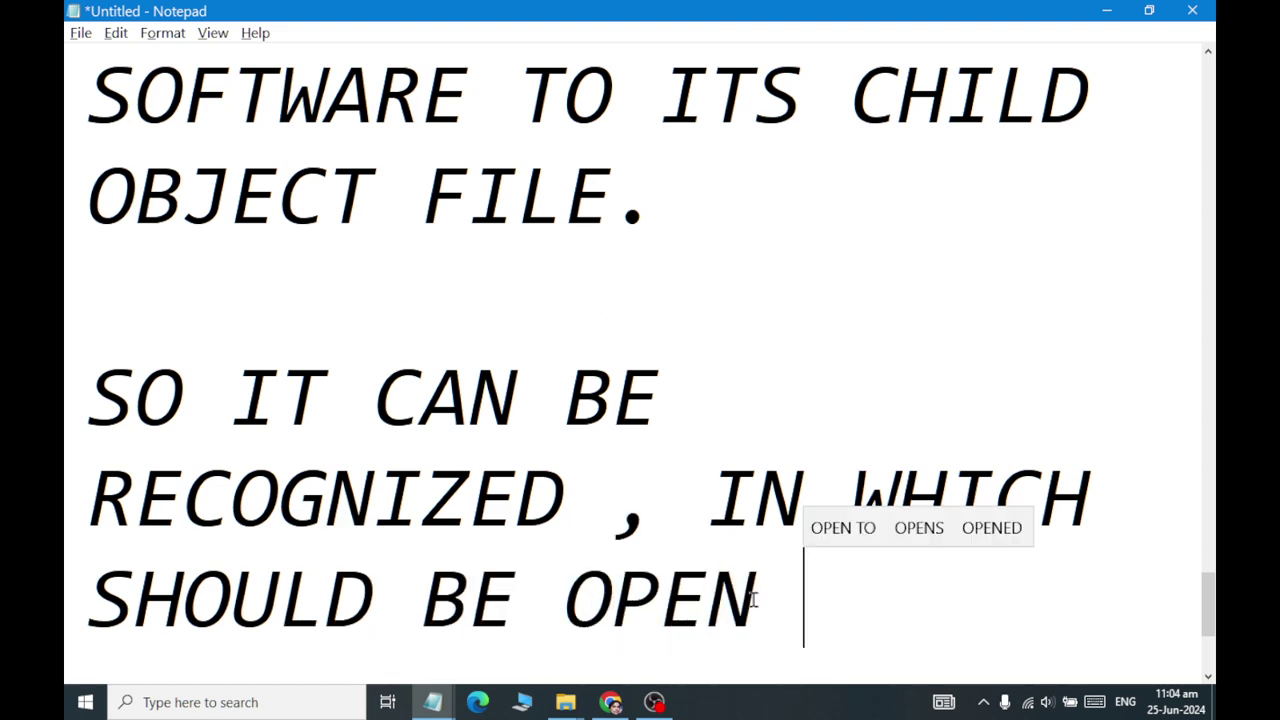
{"action": "type", "text": "NEXT "}
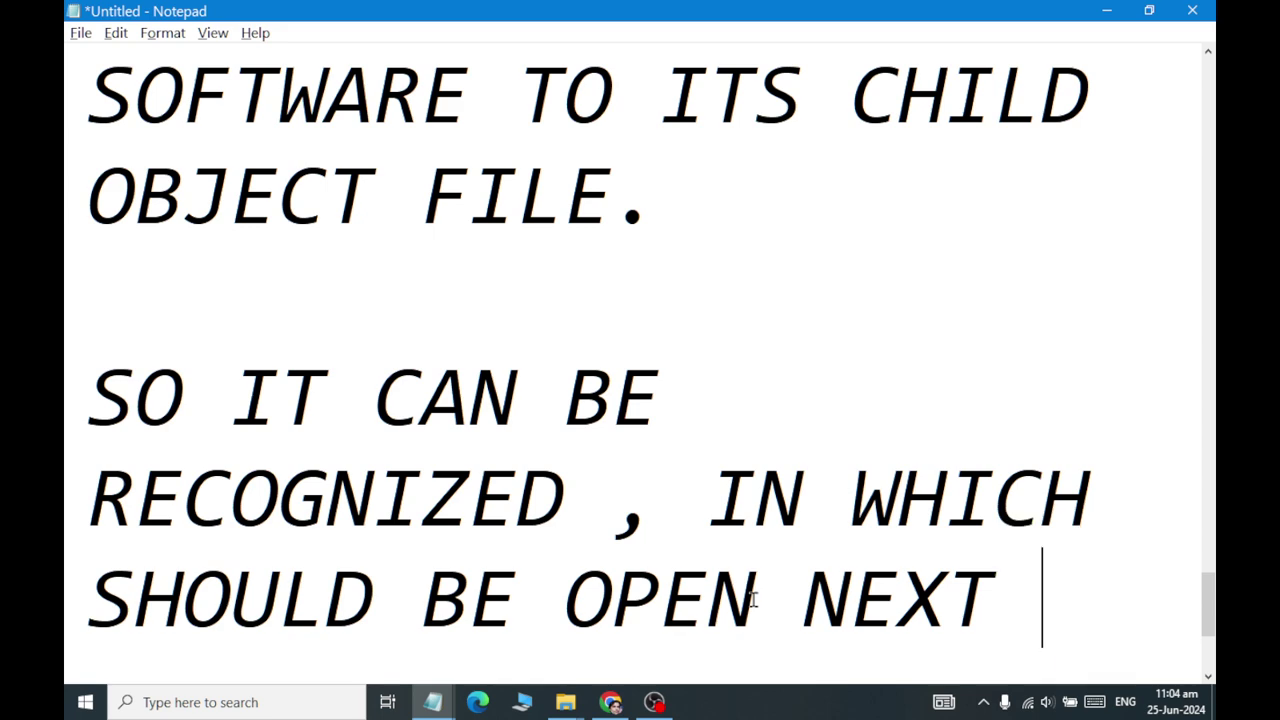
{"action": "type", "text": "TIME."}
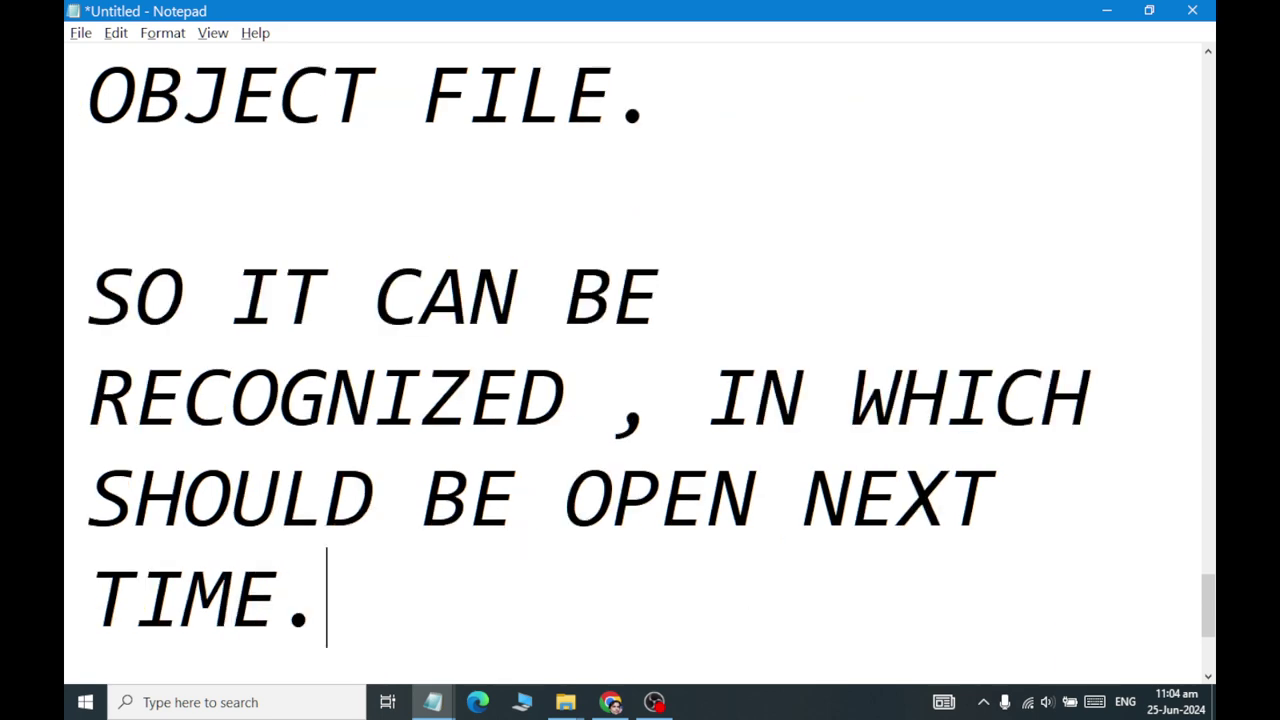
- Add the example file name "FILENAME.TXT" below the explanation, after a blank line
{"action": "left_click_drag", "start_coordinate": [90, 392], "coordinate": [1160, 598]}
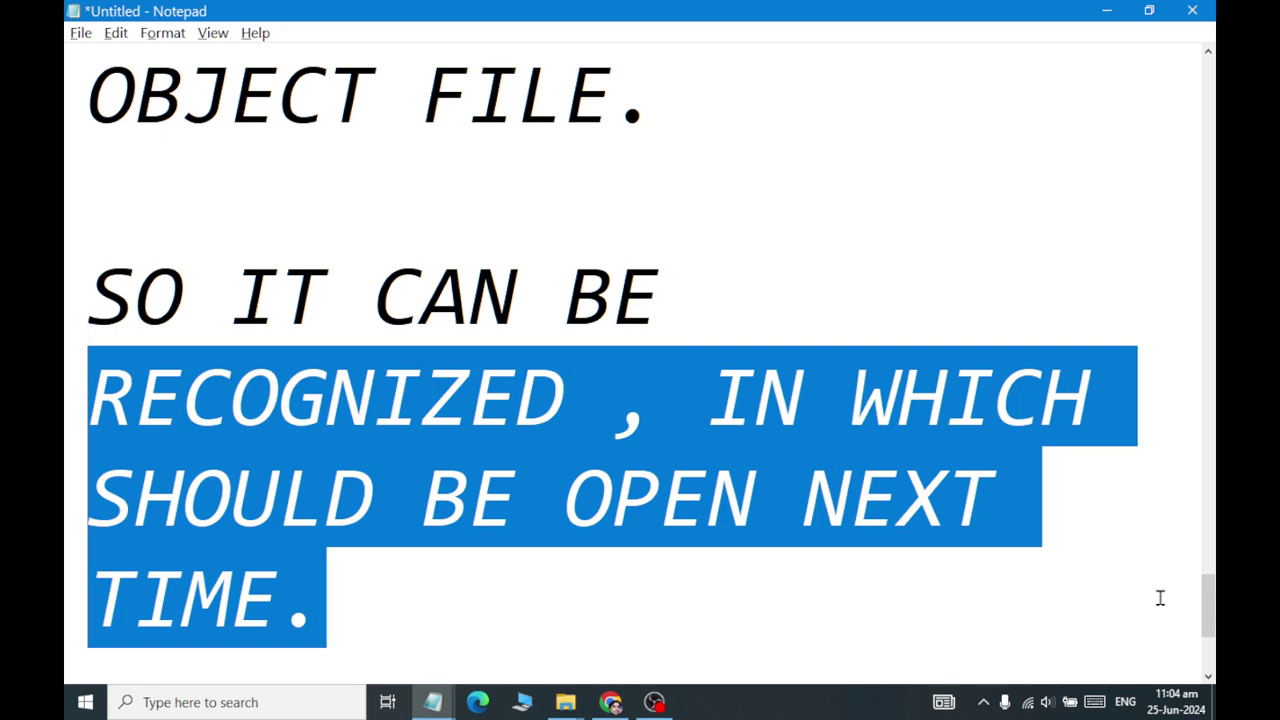
{"action": "left_click", "coordinate": [640, 628]}
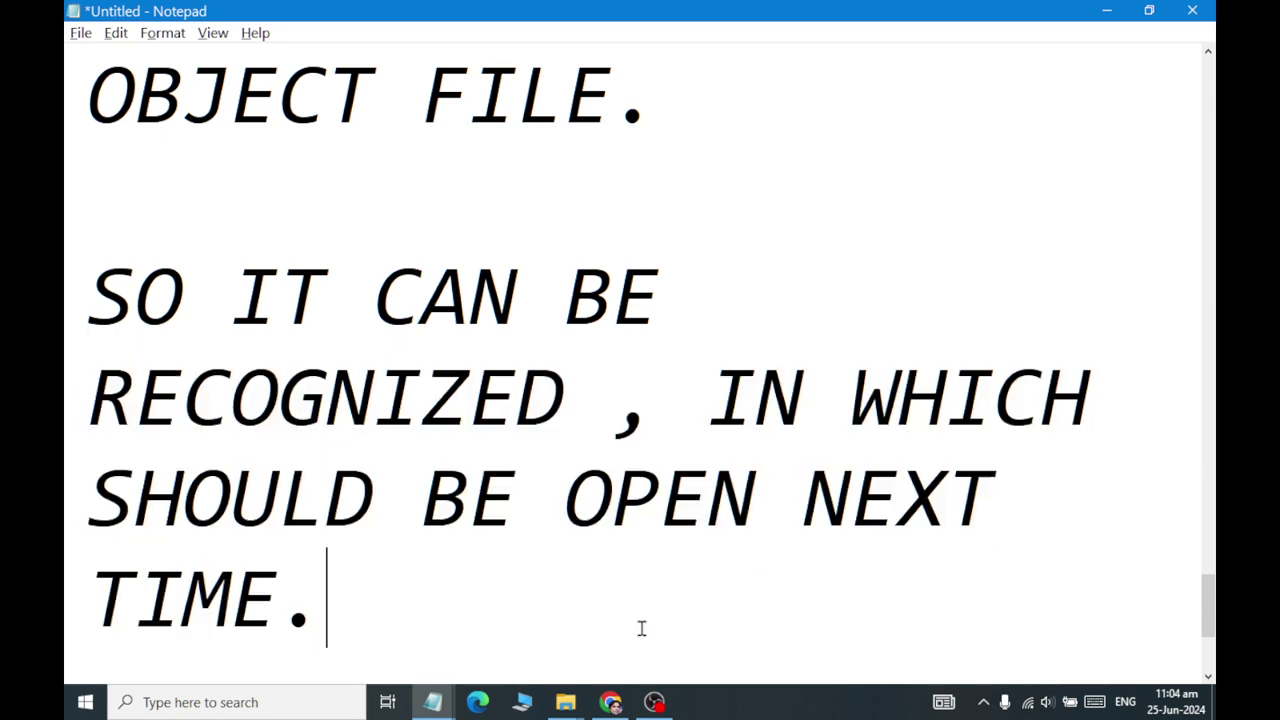
{"action": "key", "text": "Return"}
{"action": "type", "text": "FILEN"}
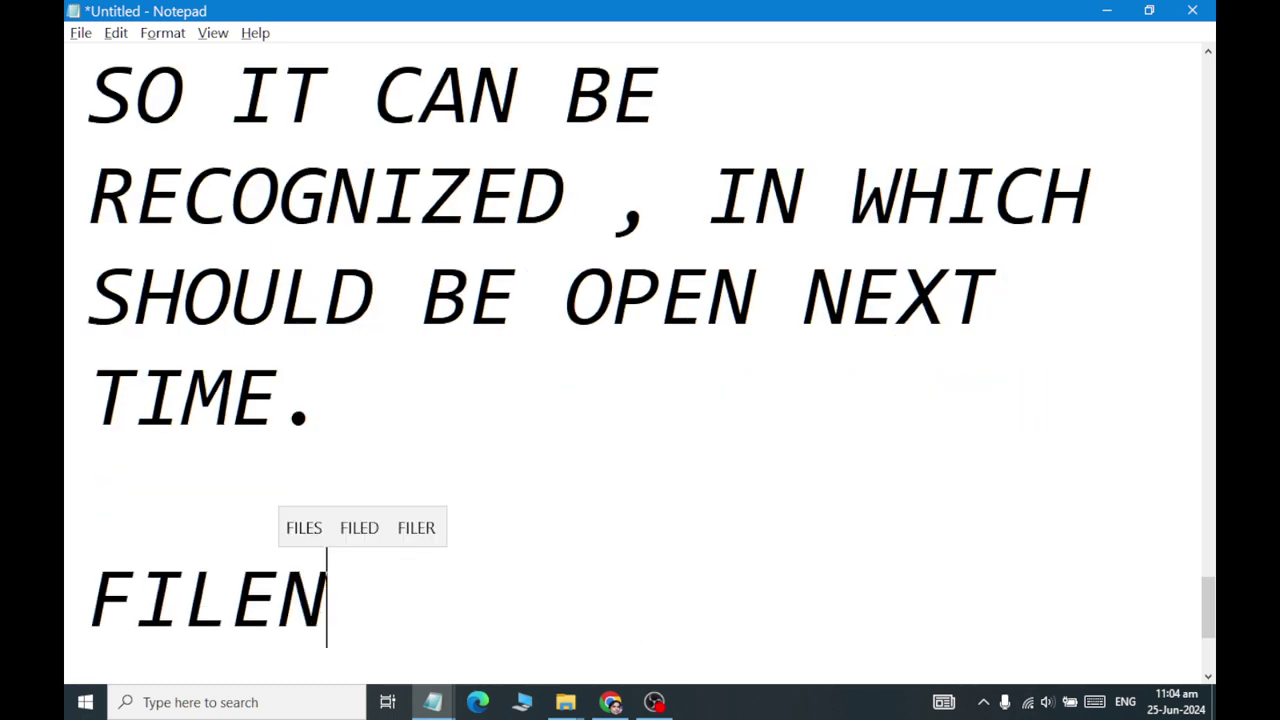
{"action": "type", "text": "AME.EXT"}
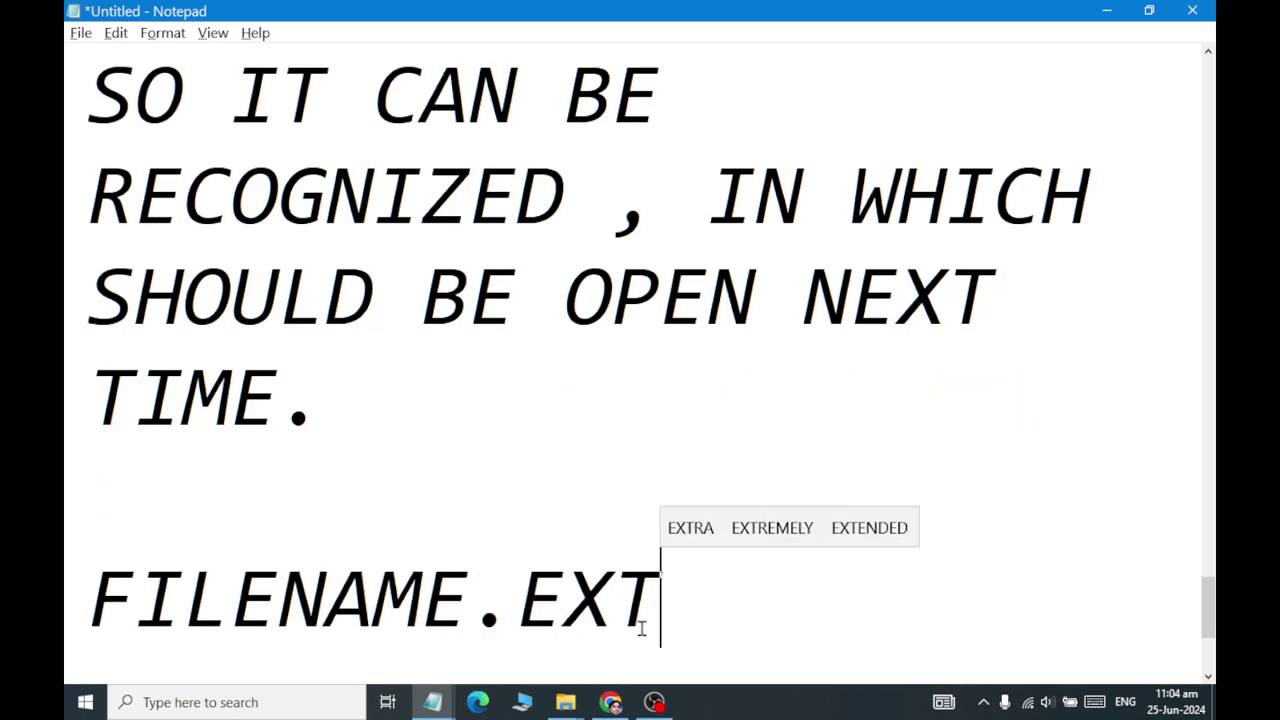
{"action": "key", "text": "BackSpace"}
{"action": "key", "text": "BackSpace"}
{"action": "key", "text": "BackSpace"}
{"action": "type", "text": "TXT"}
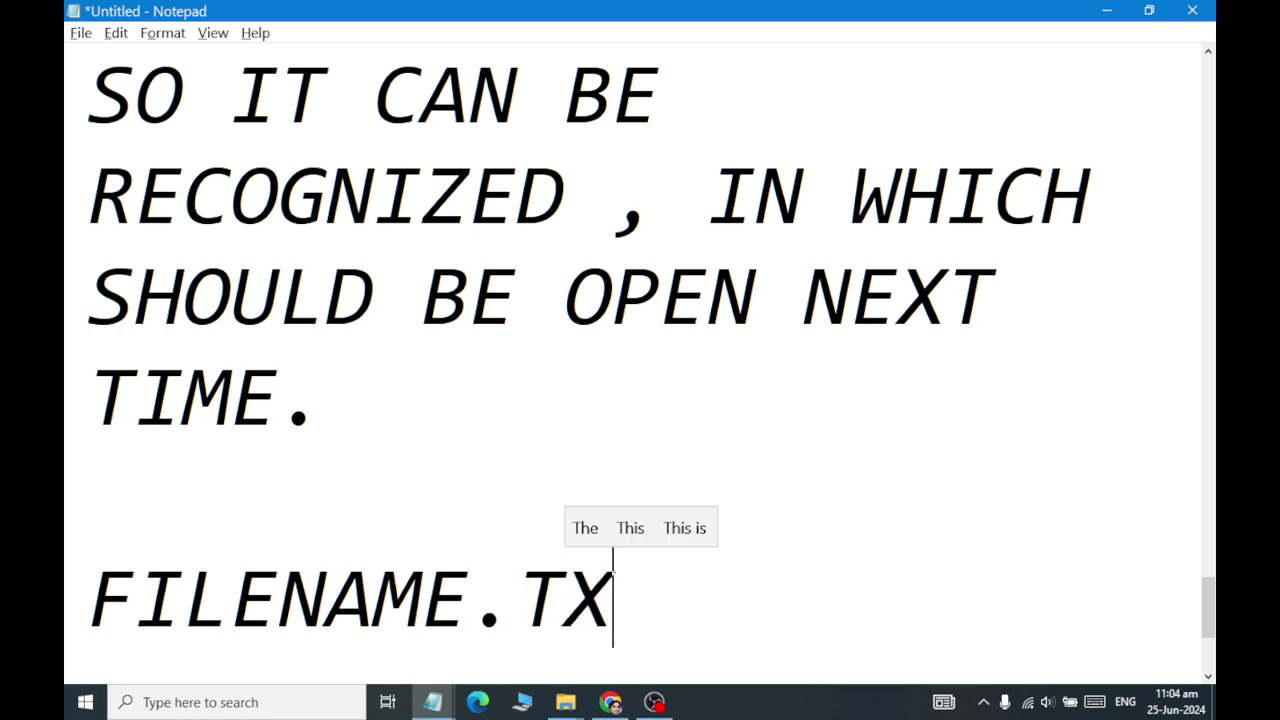
- Add "IS THE EXTENSION OF FILE." below the example file name, after a blank line, and highlight TXT in FILENAME.TXT
{"action": "key", "text": "Return"}
{"action": "key", "text": "Return"}
{"action": "type", "text": "IS THE X"}
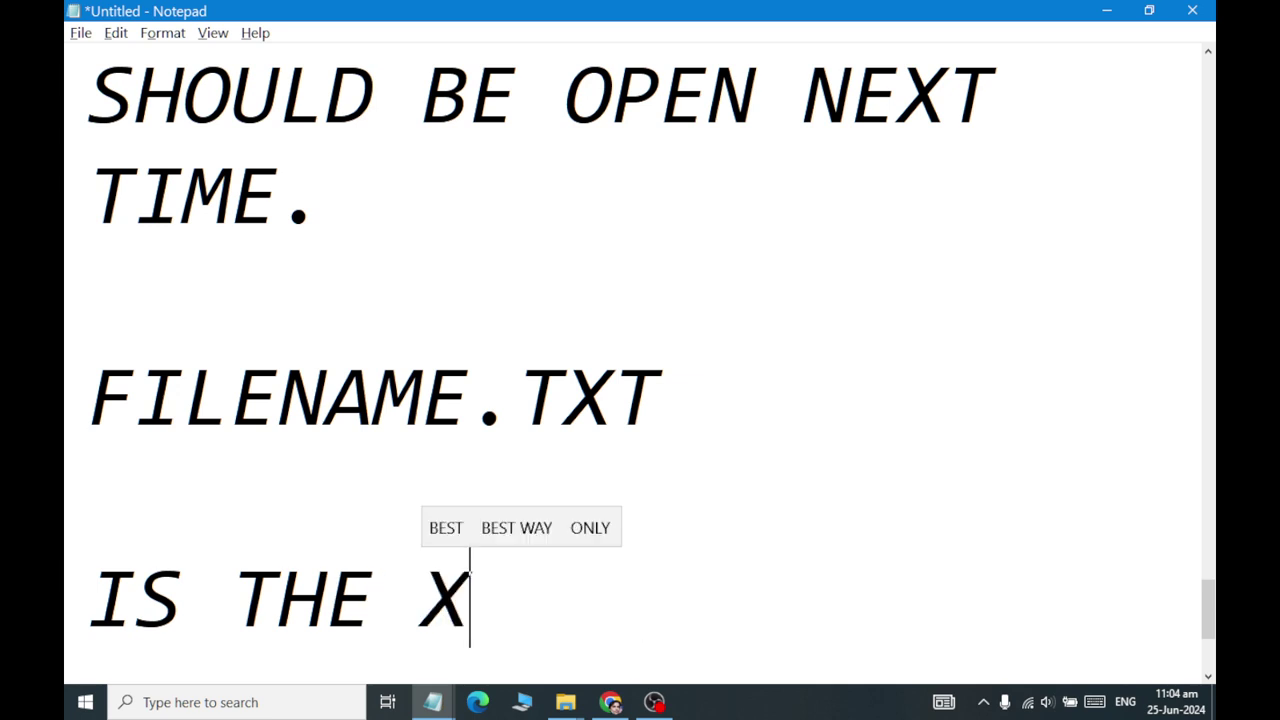
{"action": "key", "text": "BackSpace"}
{"action": "type", "text": "E"}
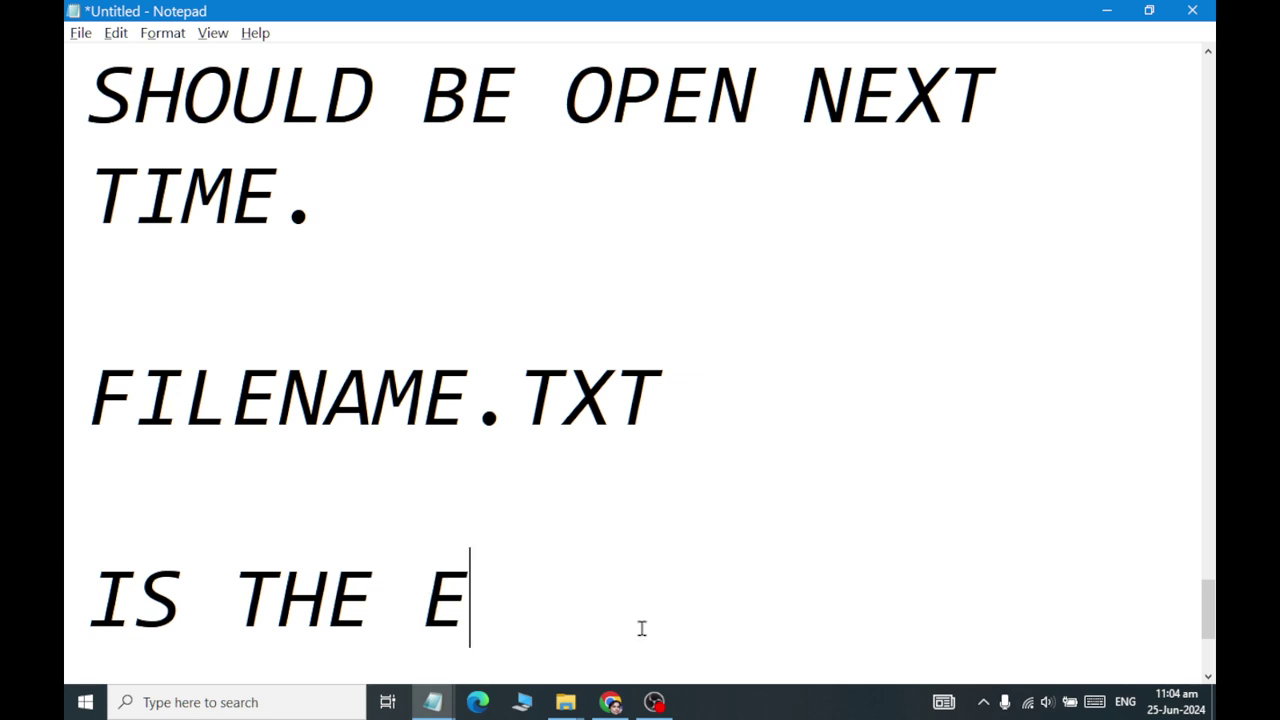
{"action": "type", "text": "XTENSION OF FILE."}
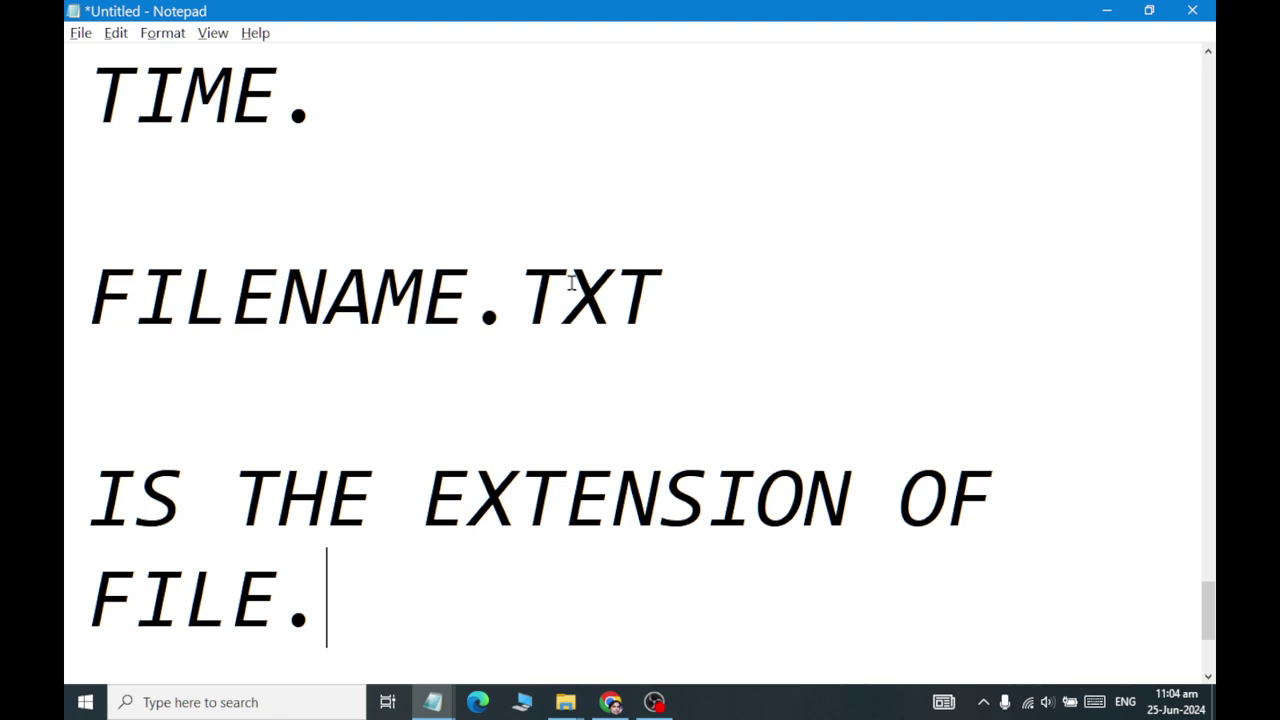
{"action": "left_click_drag", "start_coordinate": [519, 297], "coordinate": [703, 312]}
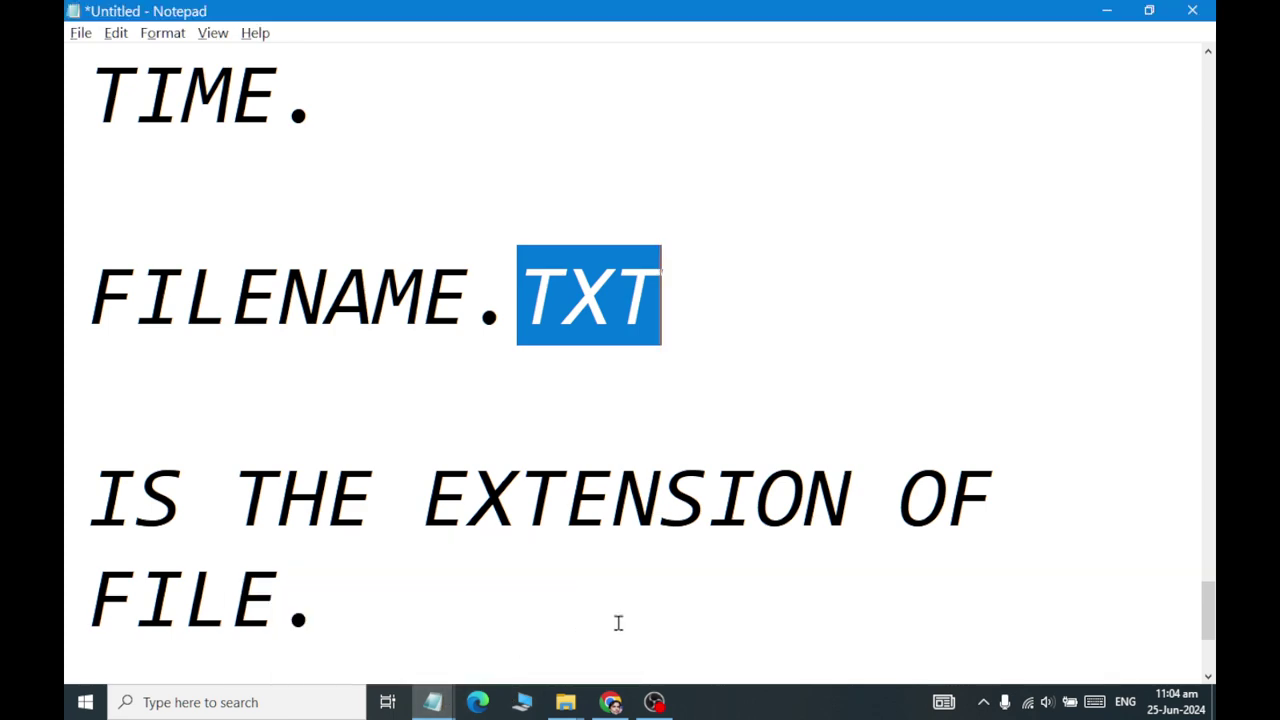
- Switch to the COPENDIUM folder, open "CLASS 01 INTRODUCTION.txt" and maximize its window
{"action": "right_click", "coordinate": [533, 8]}
{"action": "left_click", "coordinate": [592, 78]}
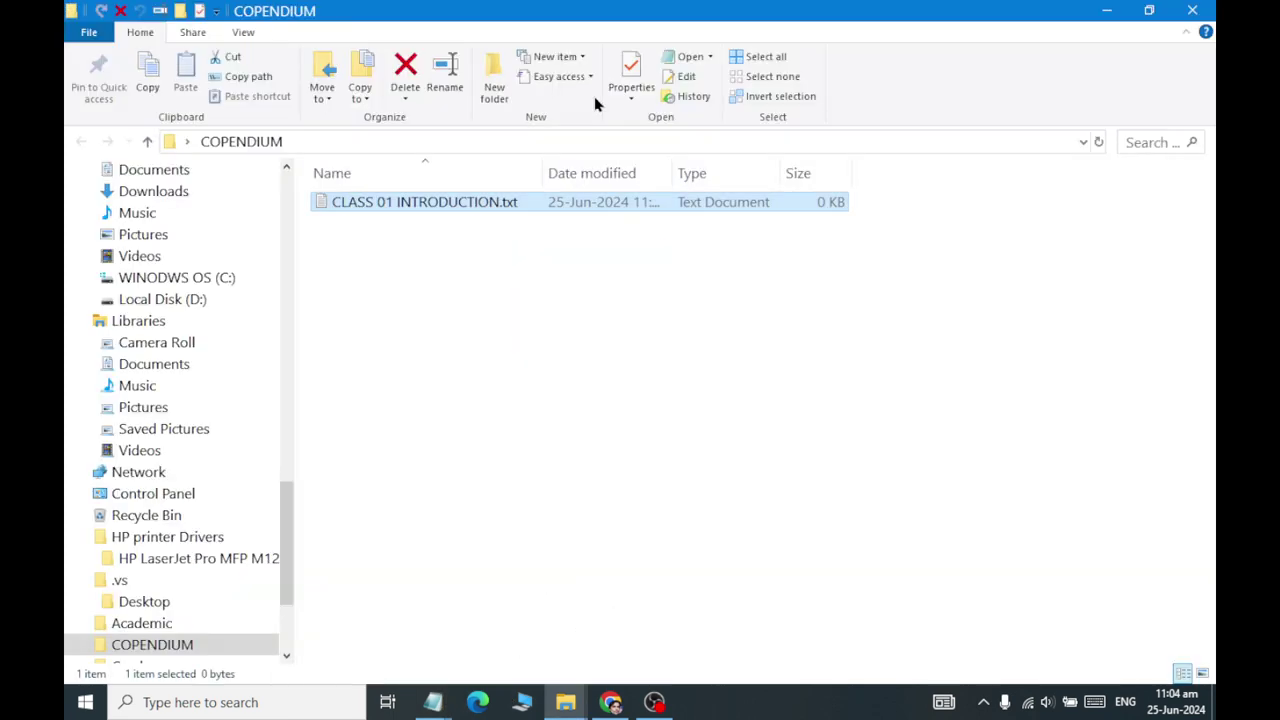
{"action": "left_click", "coordinate": [363, 268]}
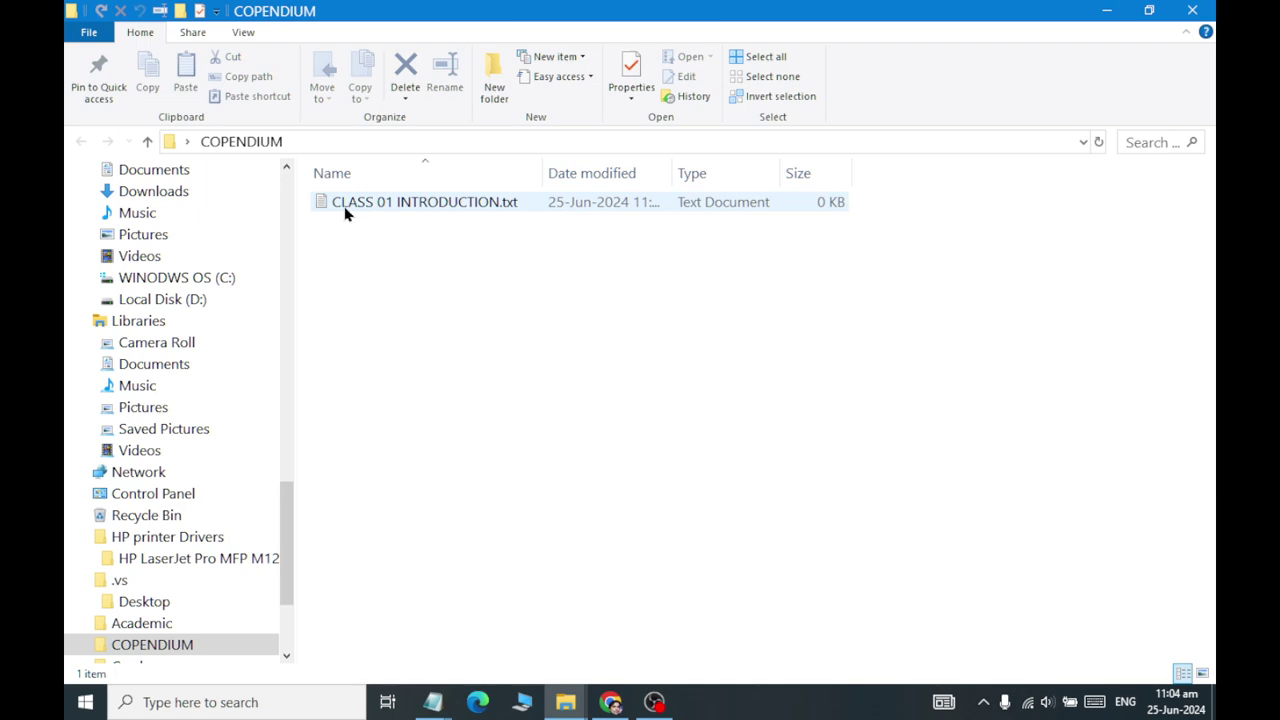
{"action": "double_click", "coordinate": [346, 205]}
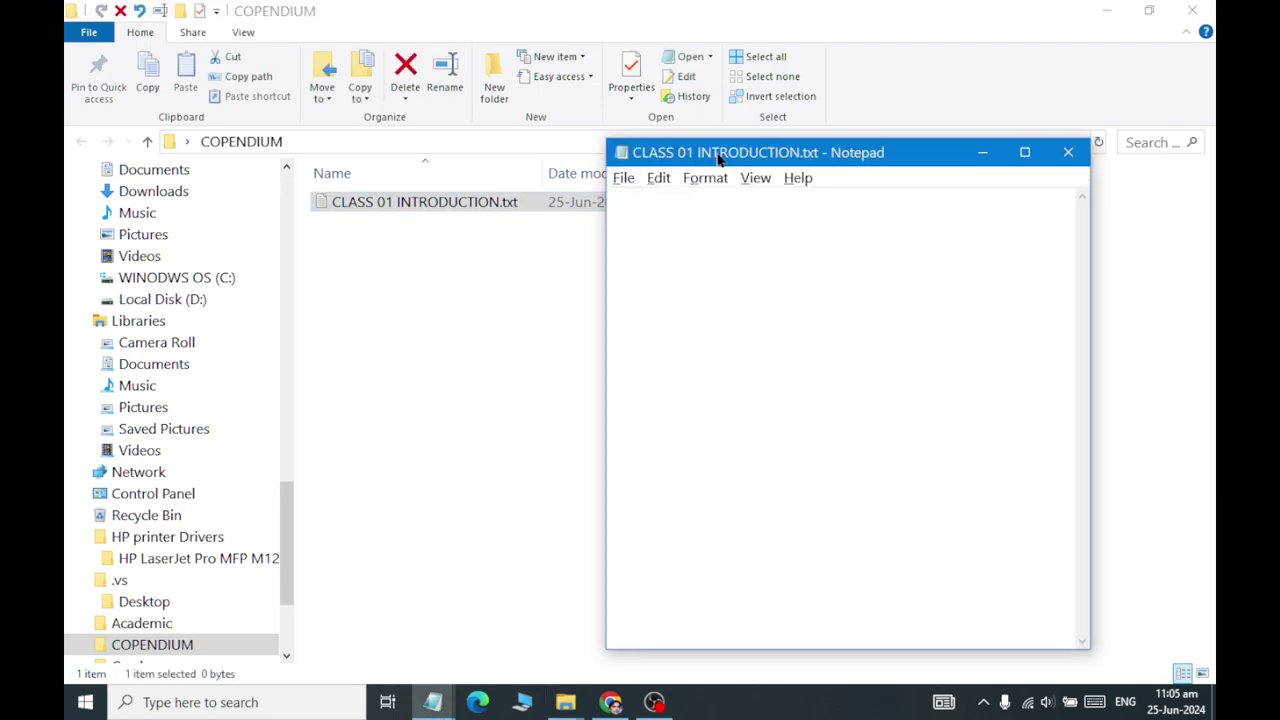
{"action": "left_click_drag", "start_coordinate": [717, 158], "coordinate": [410, 126]}
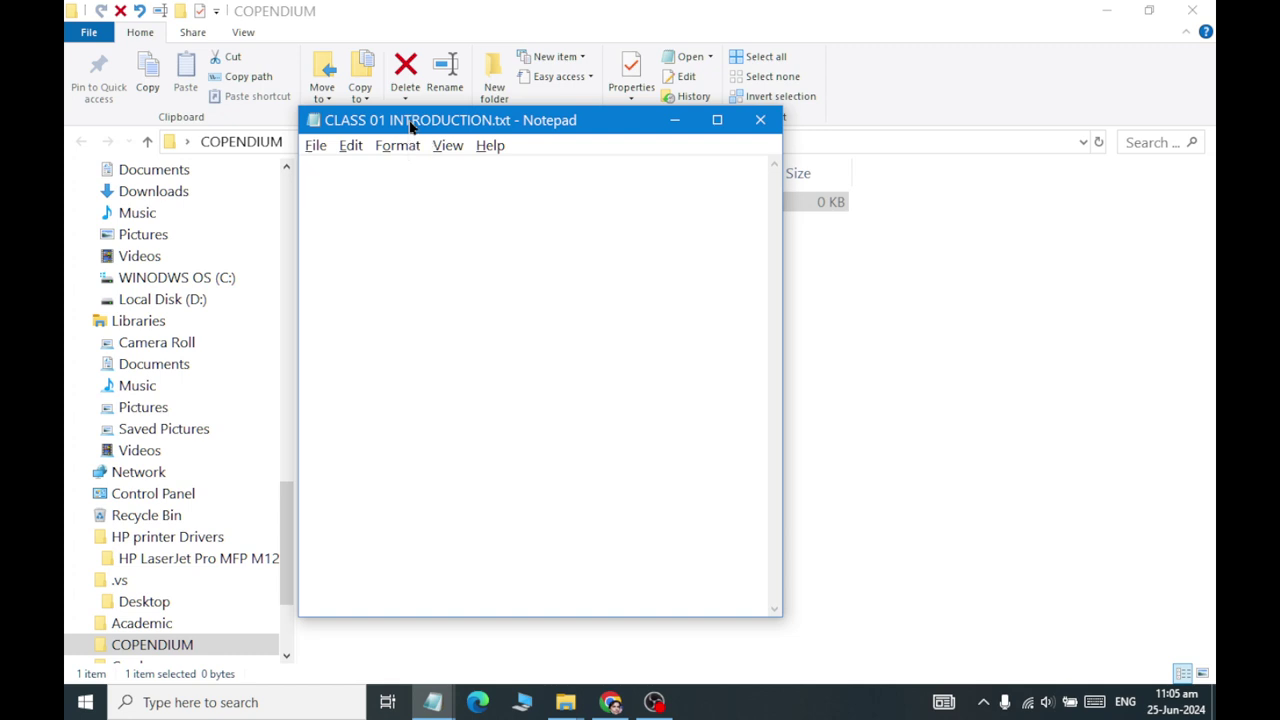
{"action": "double_click", "coordinate": [410, 126]}
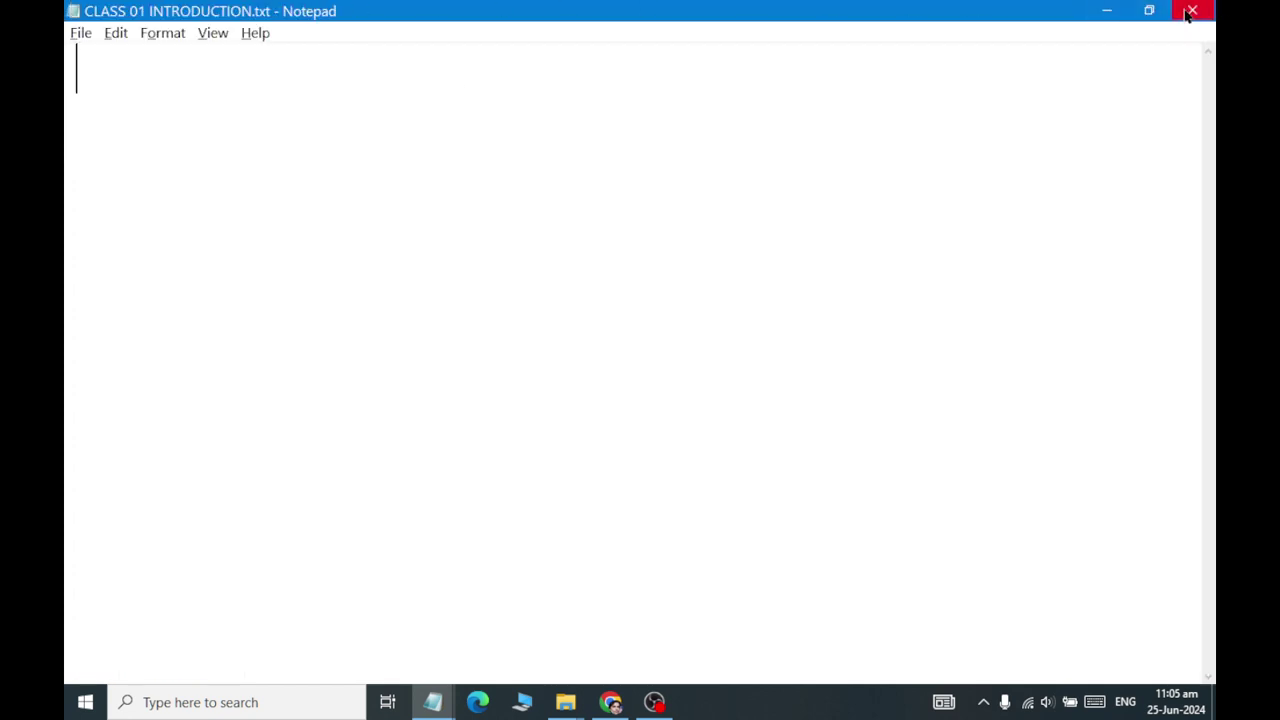
- Minimize the "CLASS 01 INTRODUCTION.txt" window to return to the COPENDIUM folder
{"action": "left_click", "coordinate": [1149, 11]}
{"action": "left_click", "coordinate": [711, 117]}
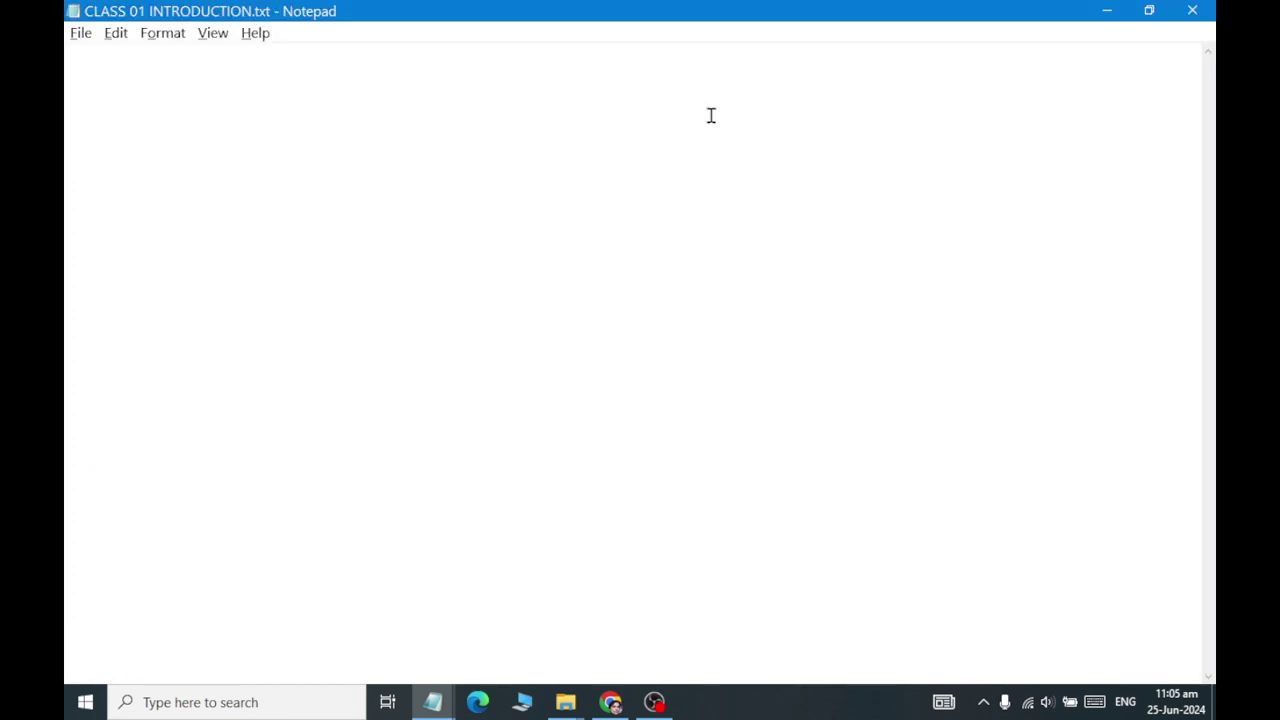
{"action": "left_click", "coordinate": [1107, 10]}
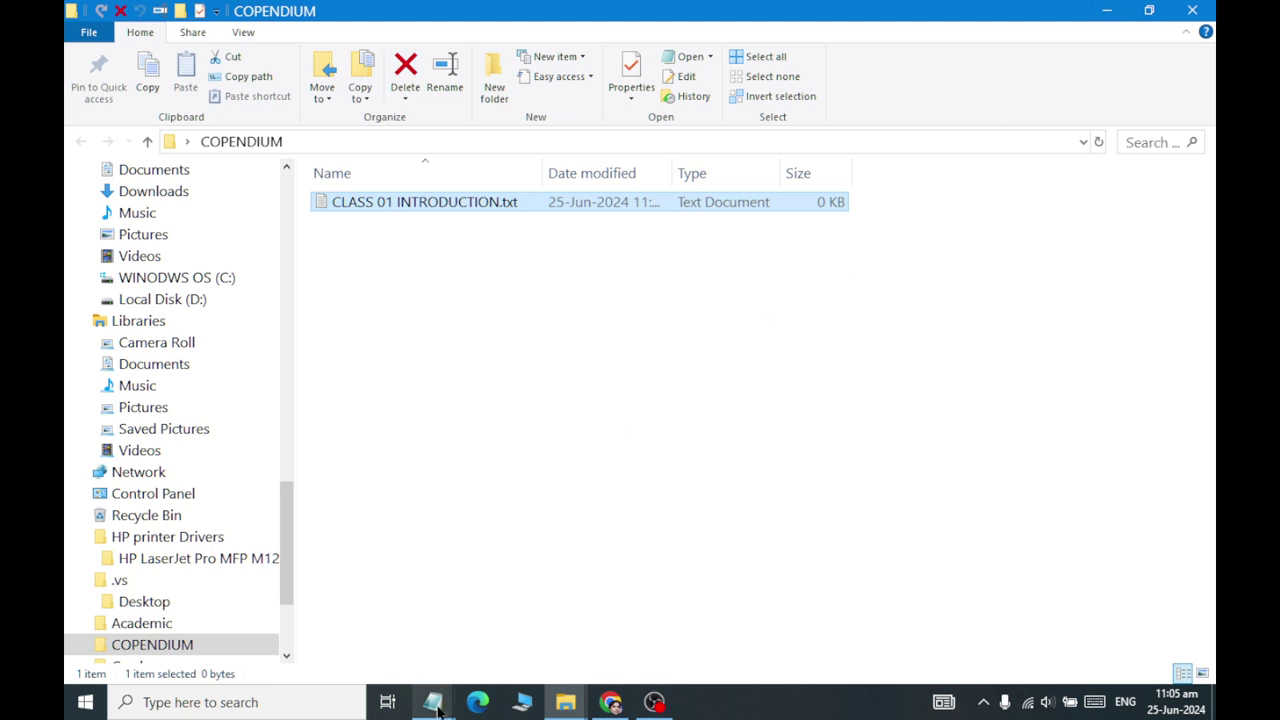
- Restore the minimized "CLASS 01 INTRODUCTION.txt" window and review its available file commands
{"action": "mouse_move", "coordinate": [432, 700]}
{"action": "left_click", "coordinate": [639, 585]}
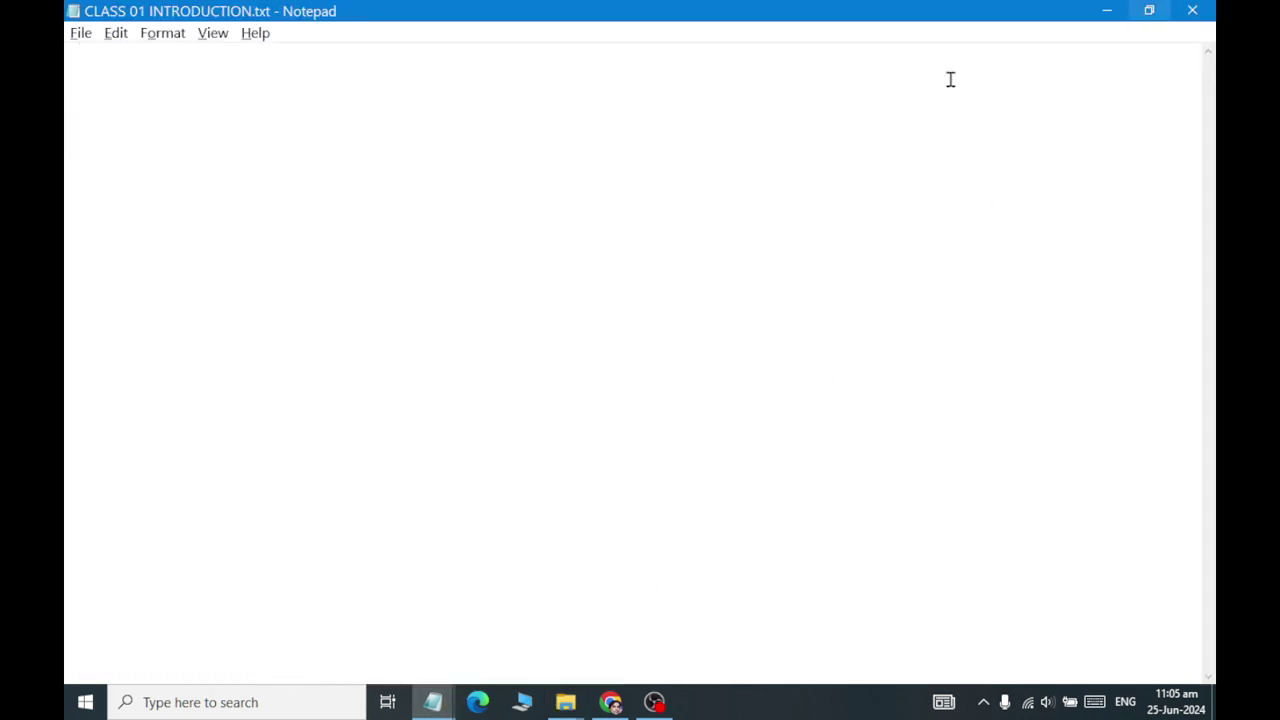
{"action": "left_click", "coordinate": [72, 34]}
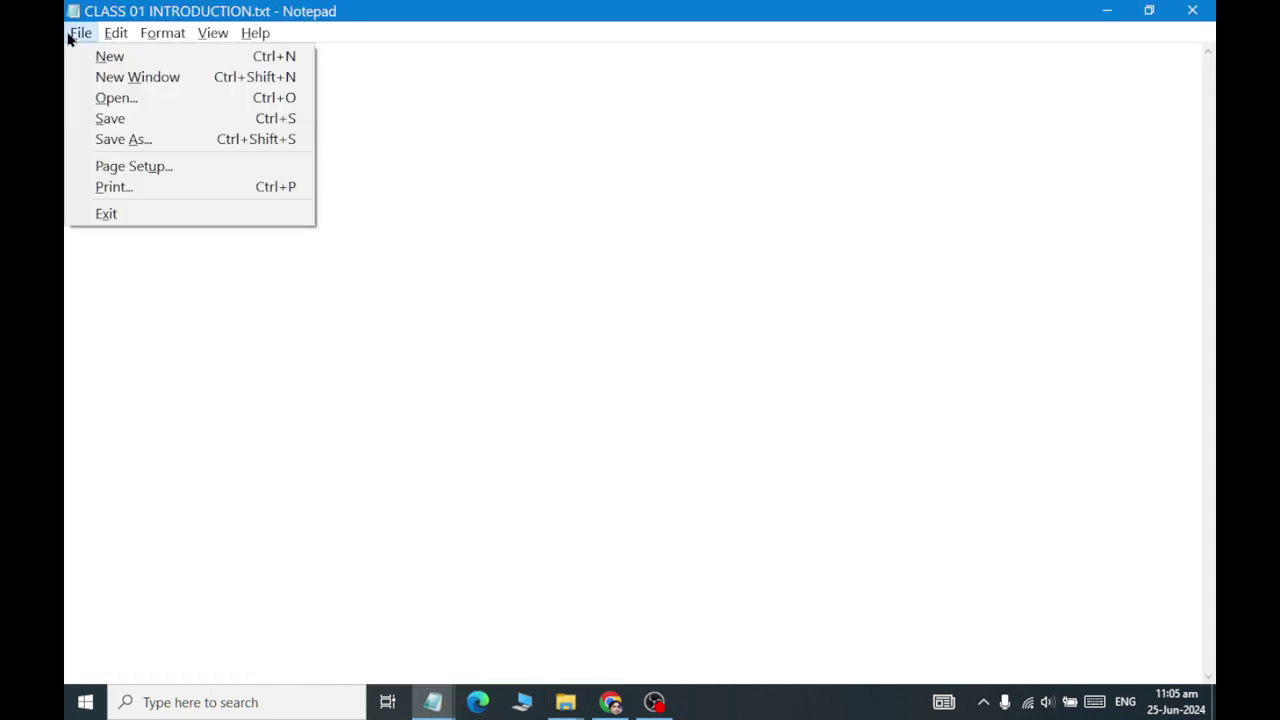
{"action": "mouse_move", "coordinate": [105, 39]}
{"action": "mouse_move", "coordinate": [213, 40]}
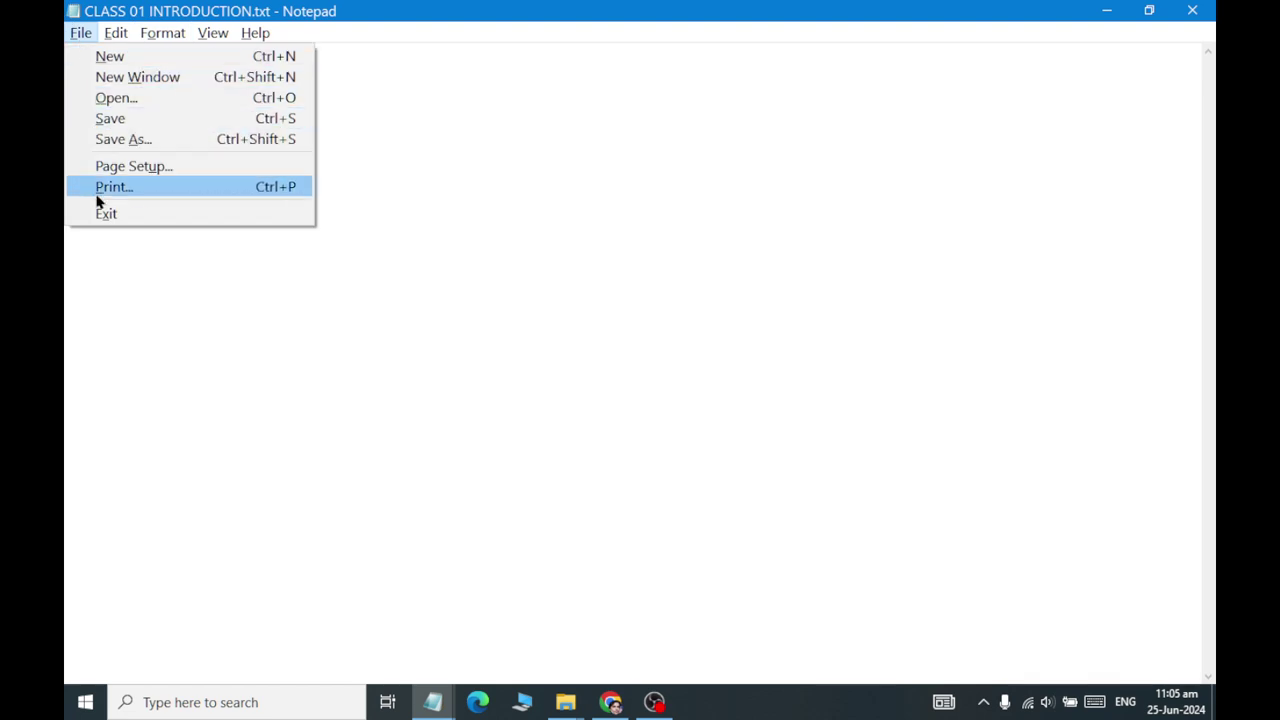
{"action": "left_click", "coordinate": [140, 306]}
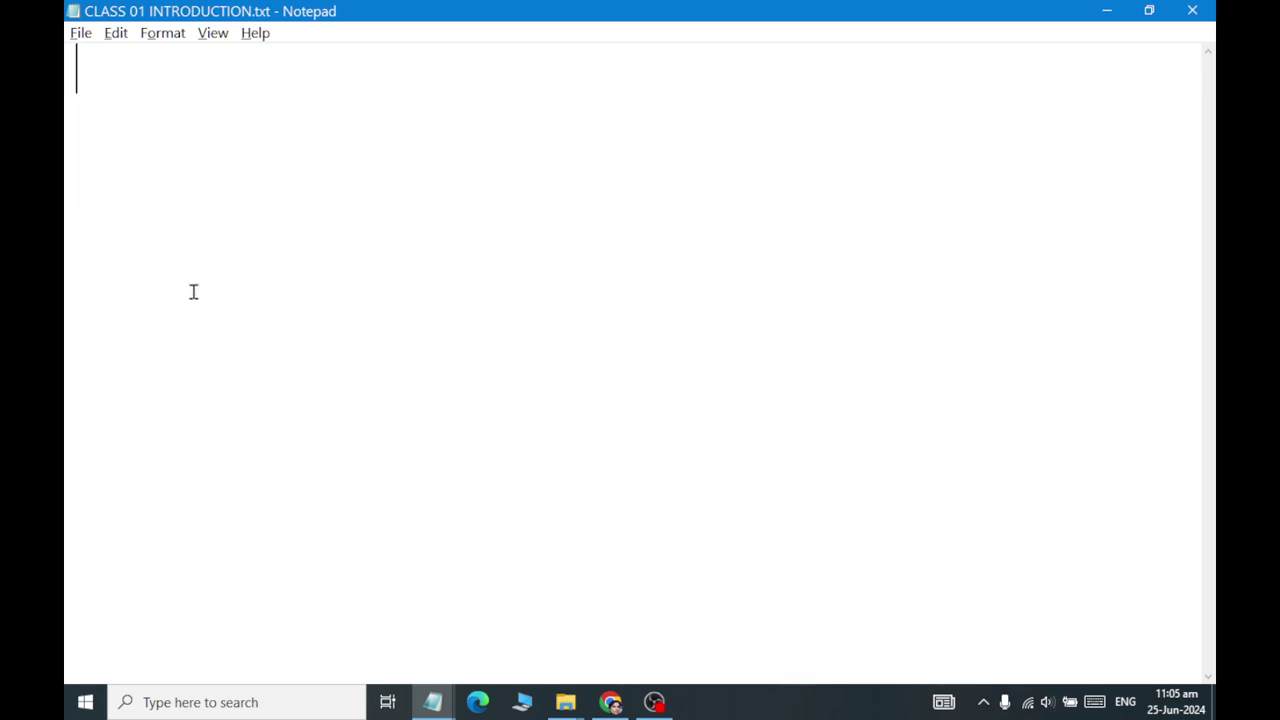
- Write "THIS IS MY FILE." and, on the next line, "I AM TYPING ON MY FILE." in the empty document
{"action": "type", "text": "THIS IS MY "}
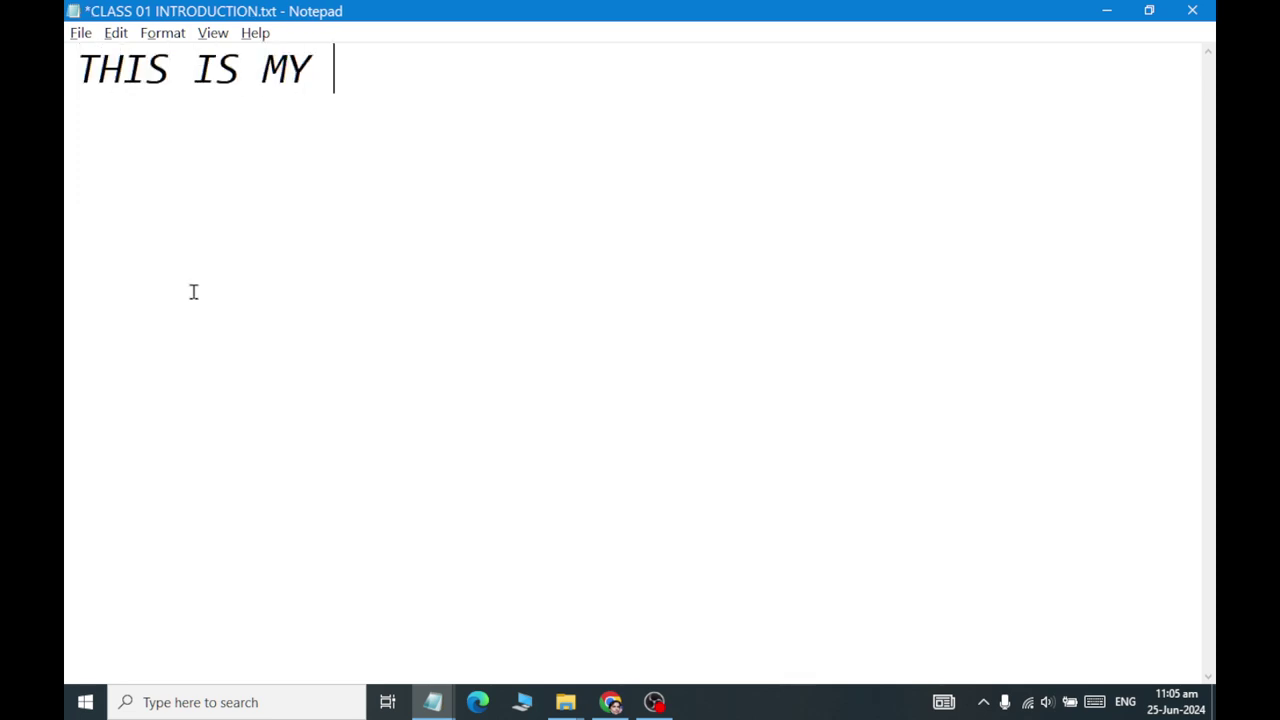
{"action": "type", "text": "FILE."}
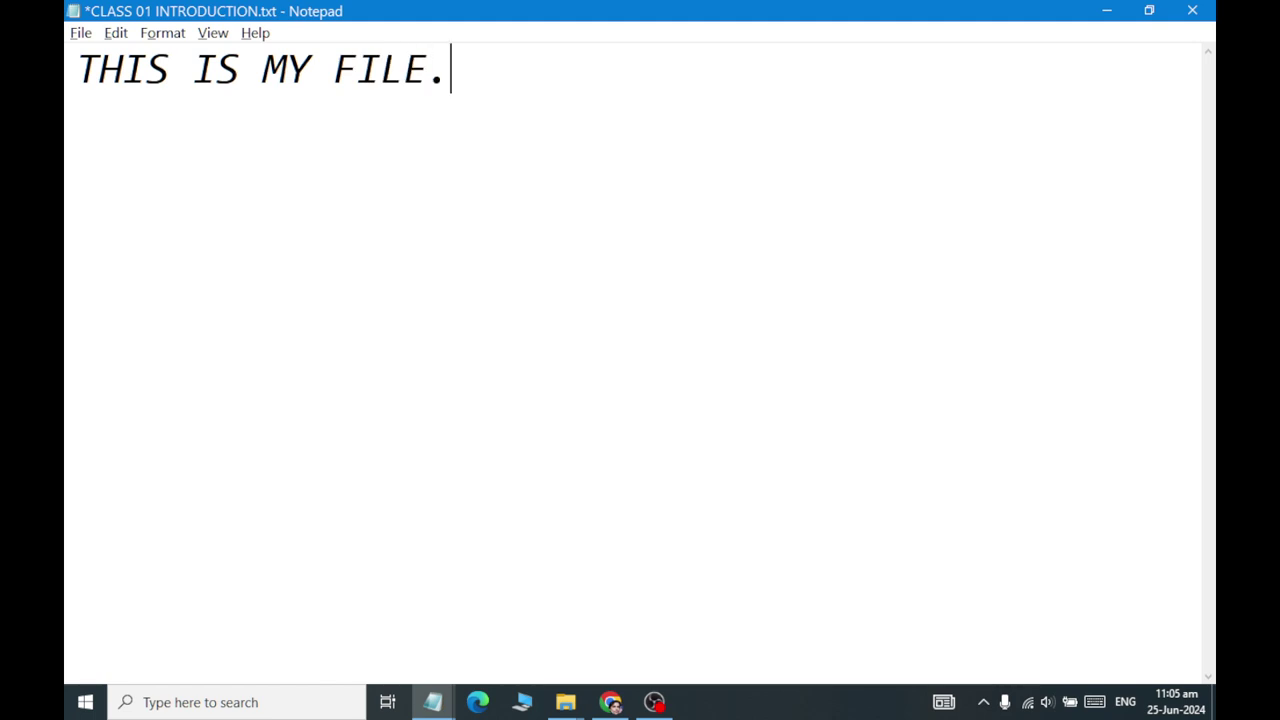
{"action": "type", "text": "I AM"}
{"action": "key", "text": "BackSpace"}
{"action": "key", "text": "BackSpace"}
{"action": "type", "text": "M "}
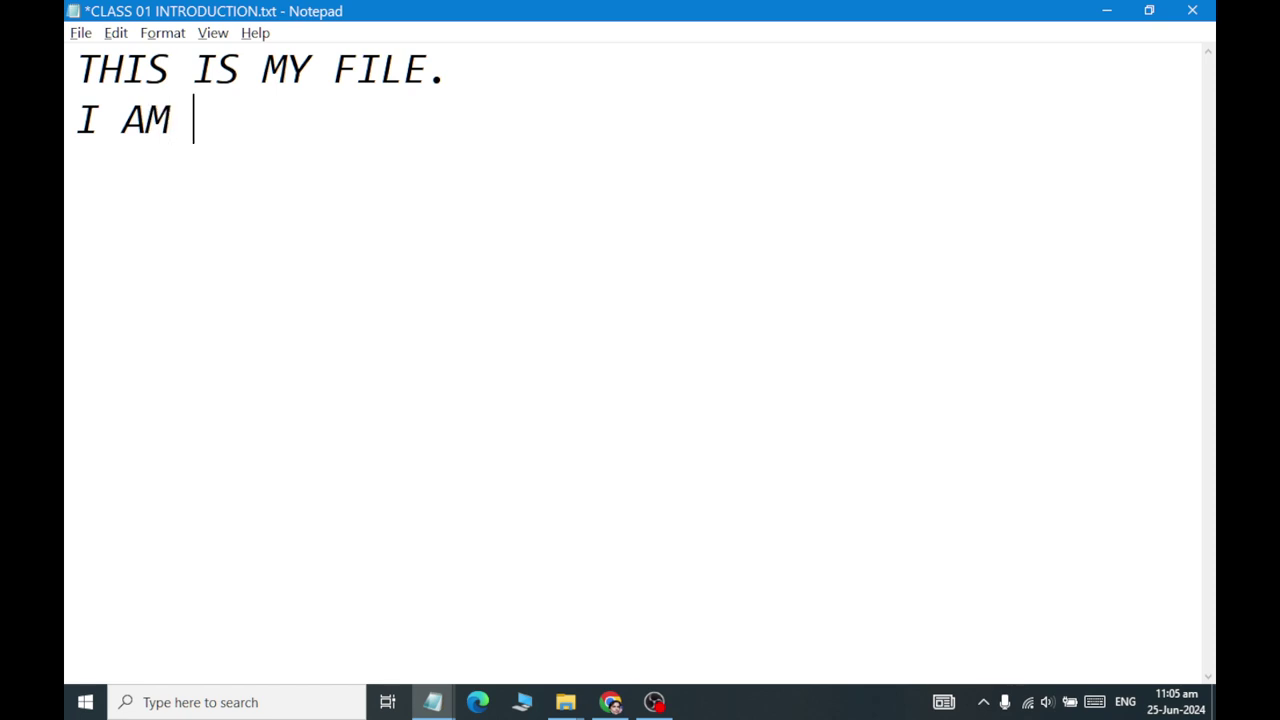
{"action": "type", "text": "TYPING ON MY FILE."}
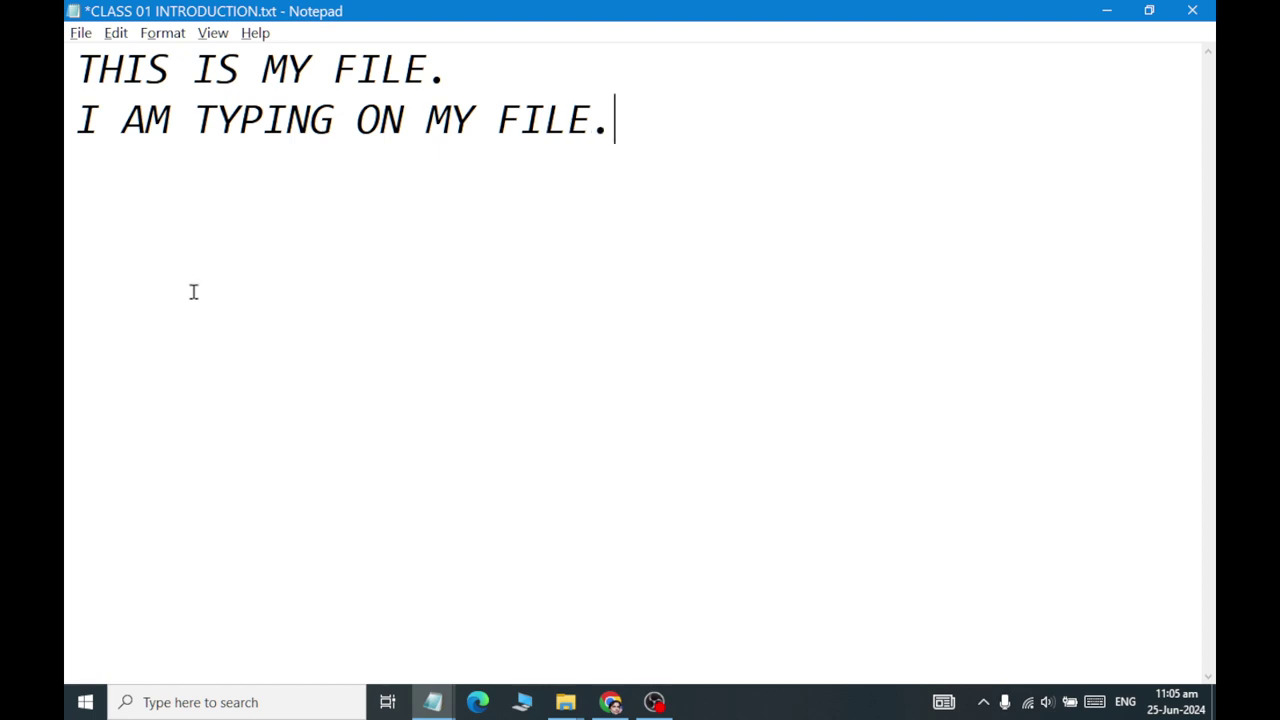
- Save "CLASS 01 INTRODUCTION.txt" and close its window
{"action": "left_click", "coordinate": [81, 32]}
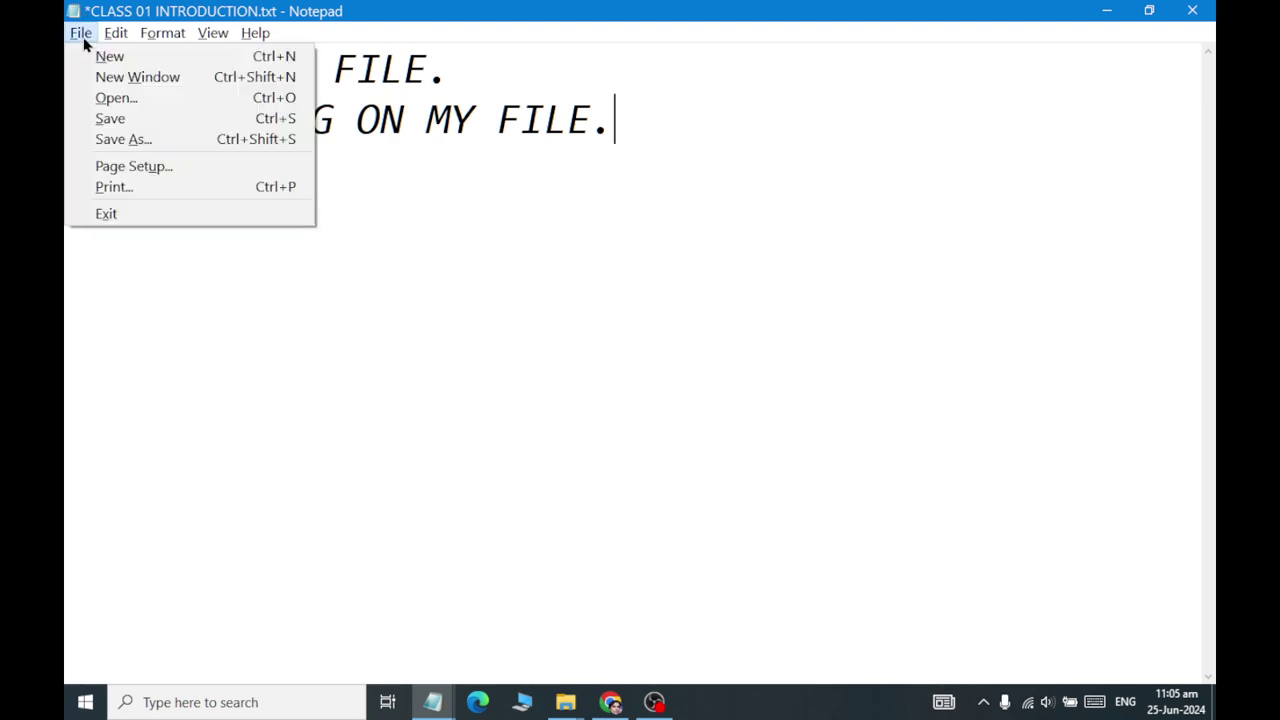
{"action": "left_click", "coordinate": [83, 117]}
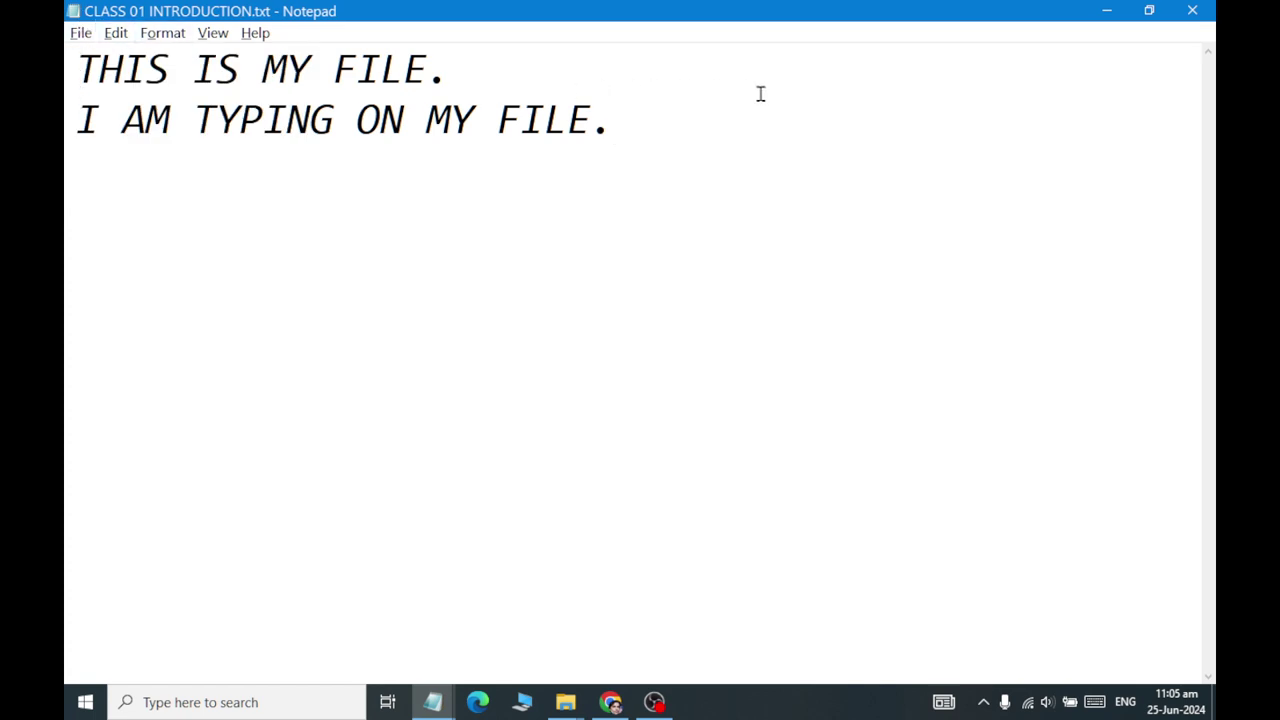
{"action": "left_click", "coordinate": [1192, 10]}
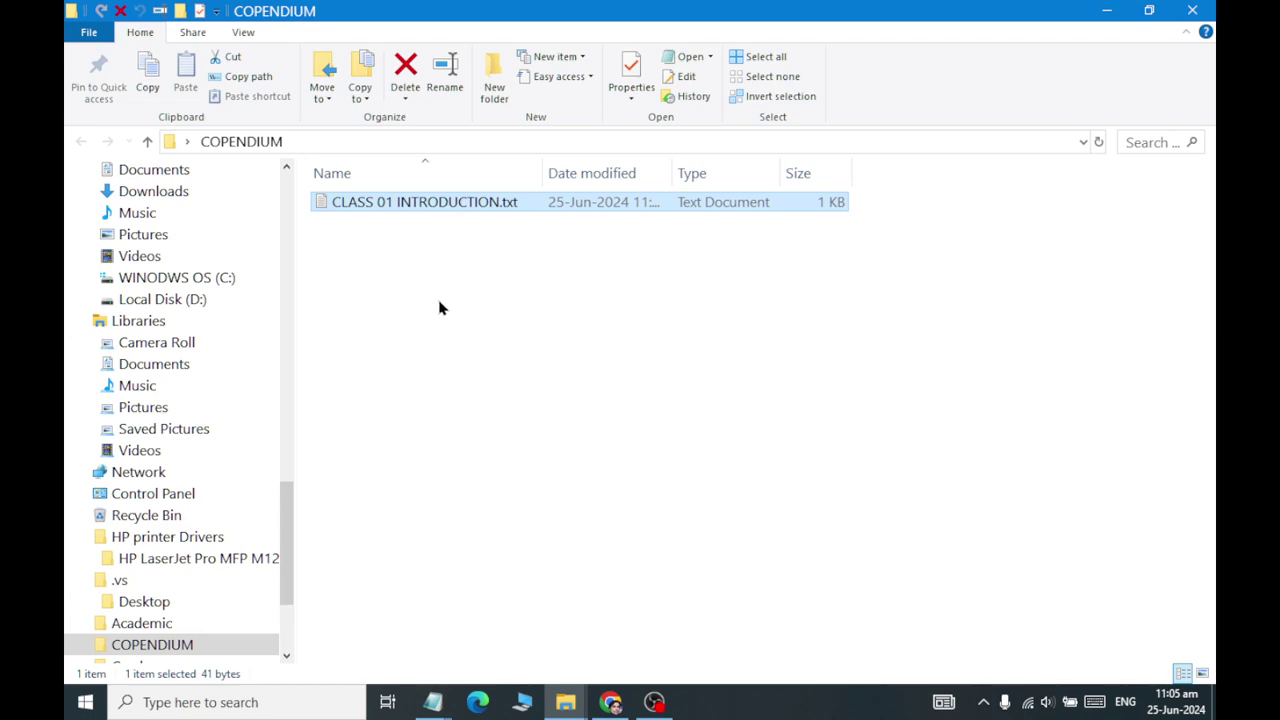
- Close the COPENDIUM folder, then reopen it from the desktop and open "CLASS 01 INTRODUCTION.txt" in it
{"action": "left_click", "coordinate": [1192, 10]}
{"action": "double_click", "coordinate": [773, 315]}
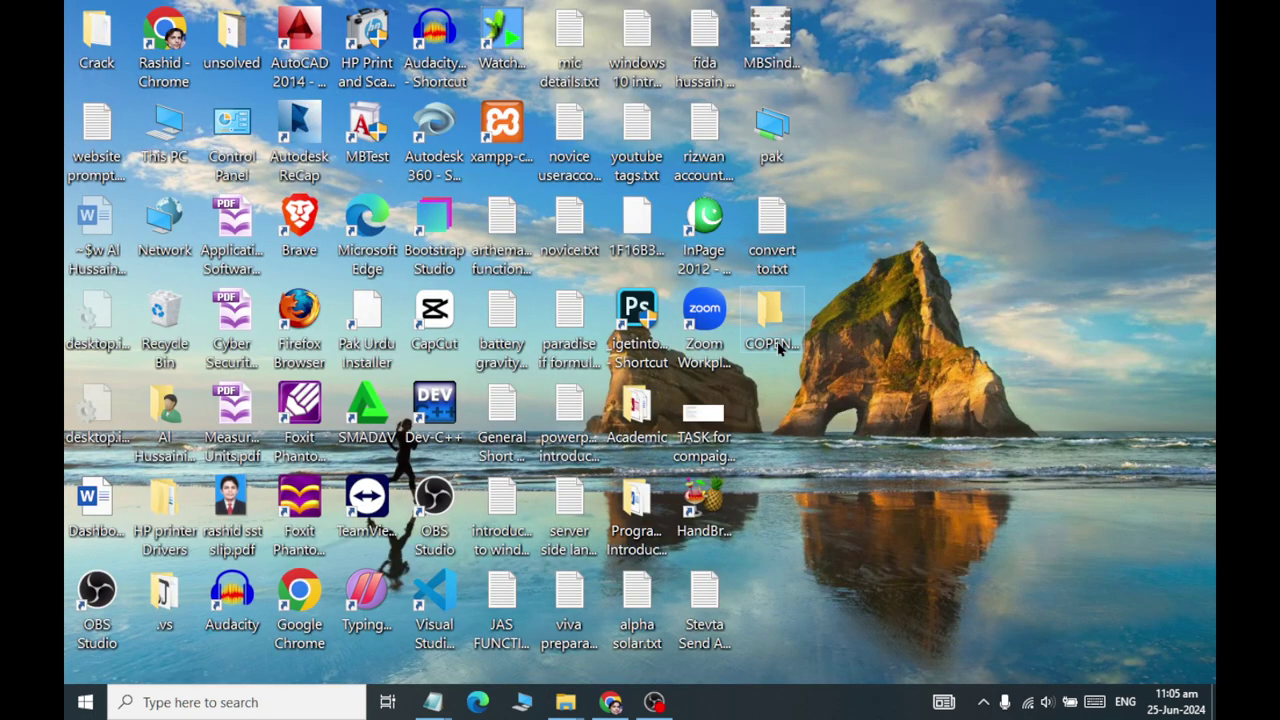
{"action": "double_click", "coordinate": [360, 205]}
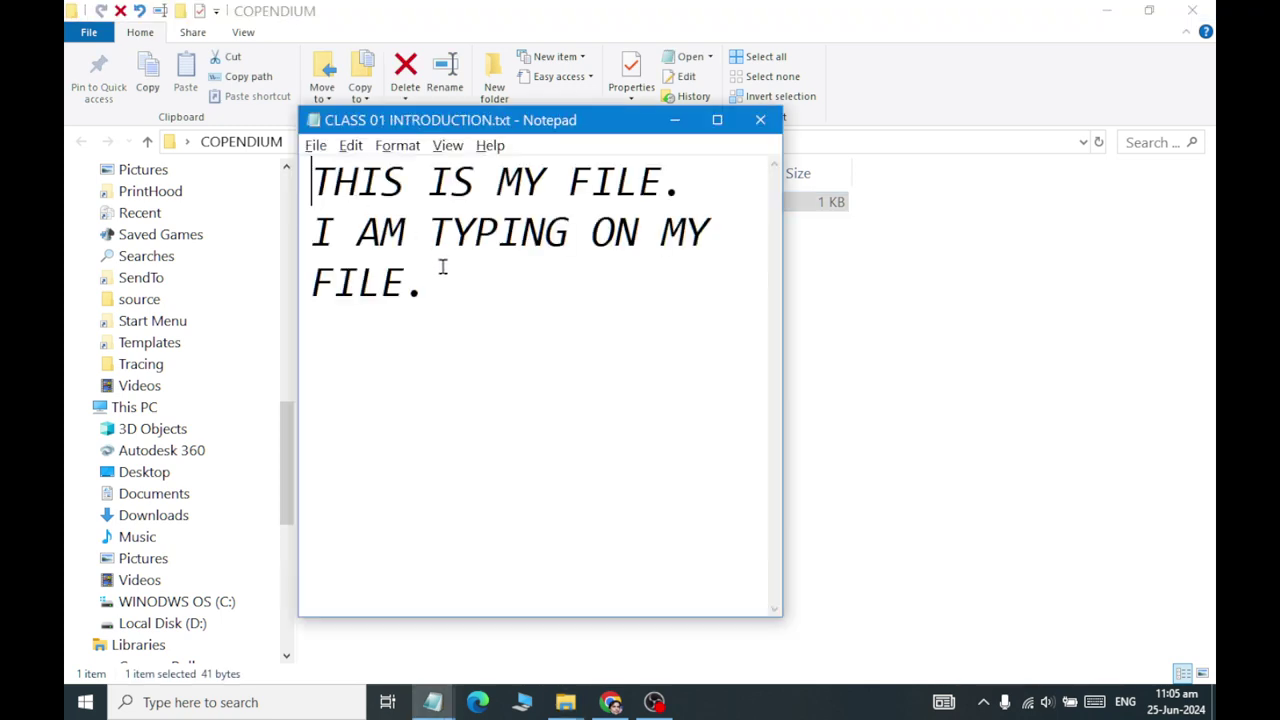
- Add the line "I AM ADDING NEW TEXT LINE." below the existing text, after a blank line
{"action": "left_click", "coordinate": [494, 315]}
{"action": "key", "text": "Return"}
{"action": "key", "text": "Return"}
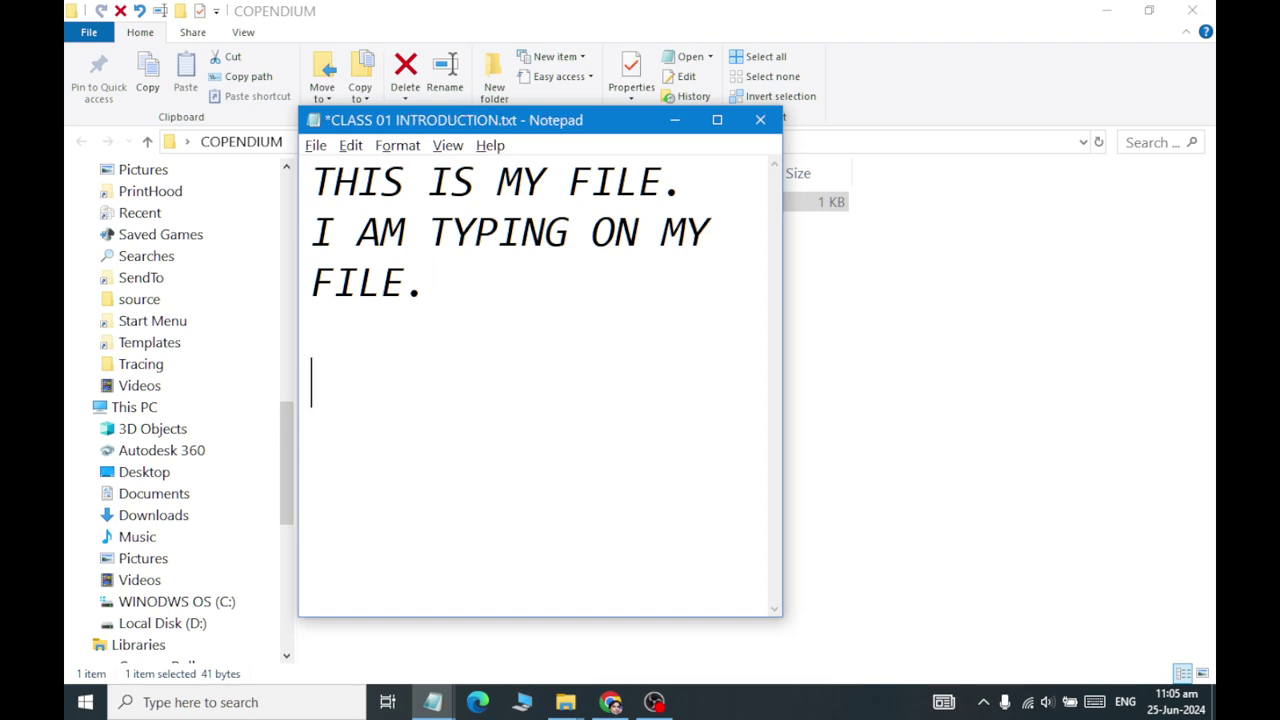
{"action": "type", "text": "IA"}
{"action": "key", "text": "BackSpace"}
{"action": "type", "text": "AM AD"}
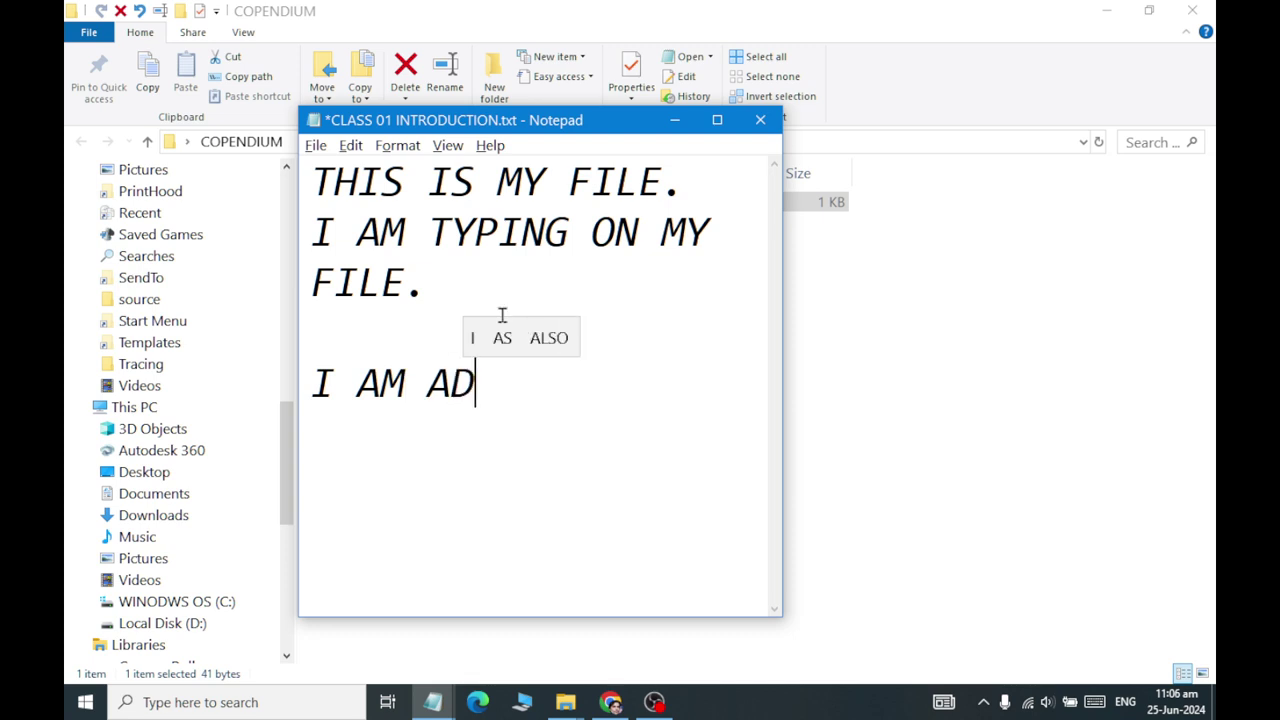
{"action": "type", "text": "DING NEW TEXT LINE."}
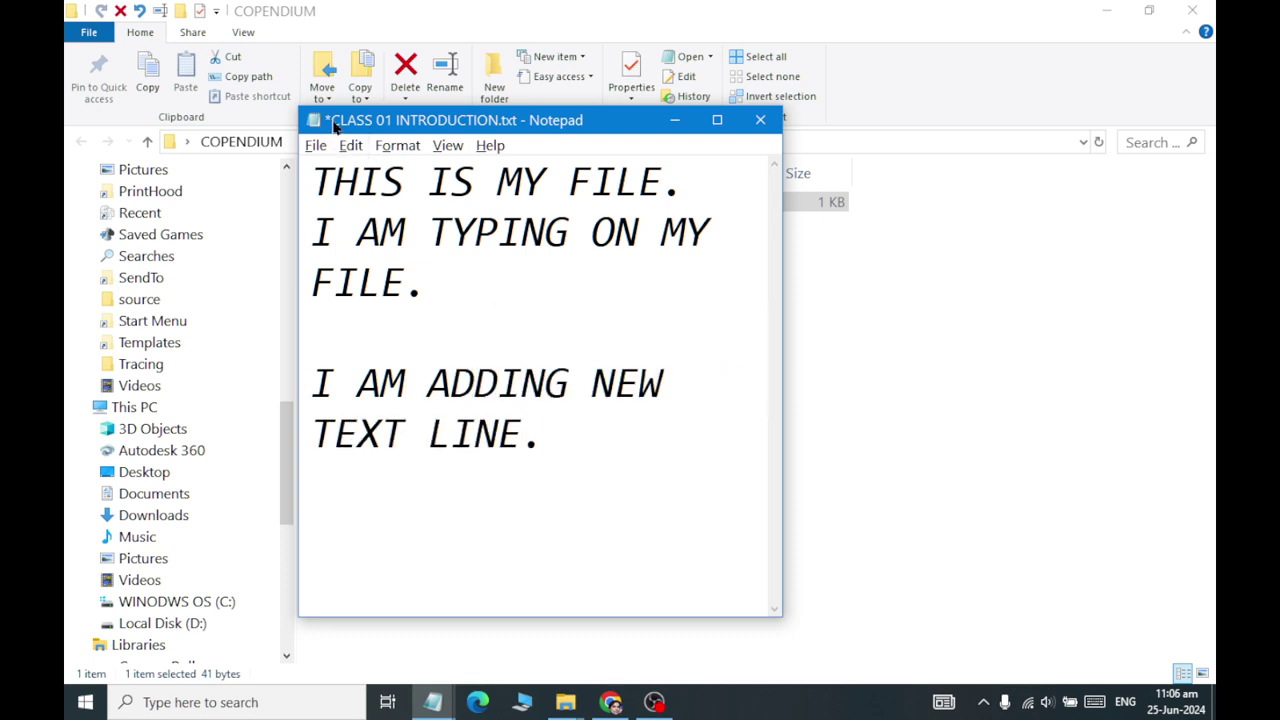
- Save the edited text file and close both its window and the COPENDIUM folder
{"action": "left_click", "coordinate": [314, 144]}
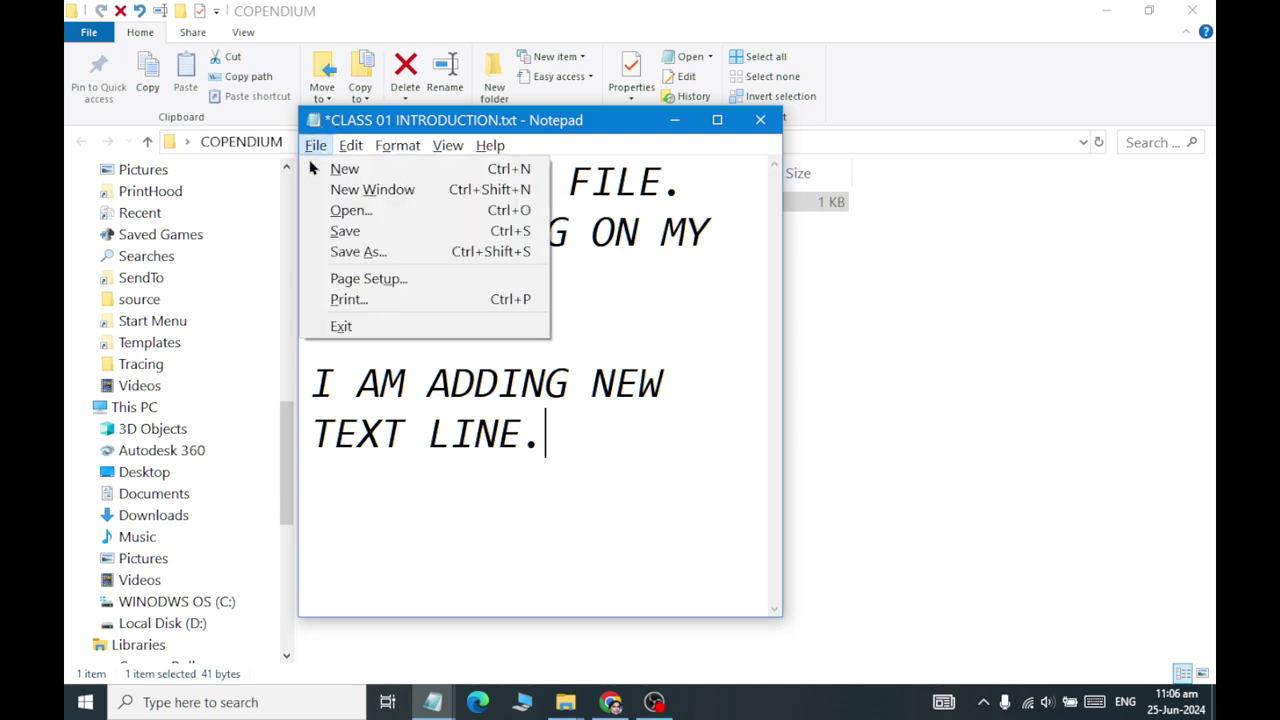
{"action": "left_click", "coordinate": [322, 232]}
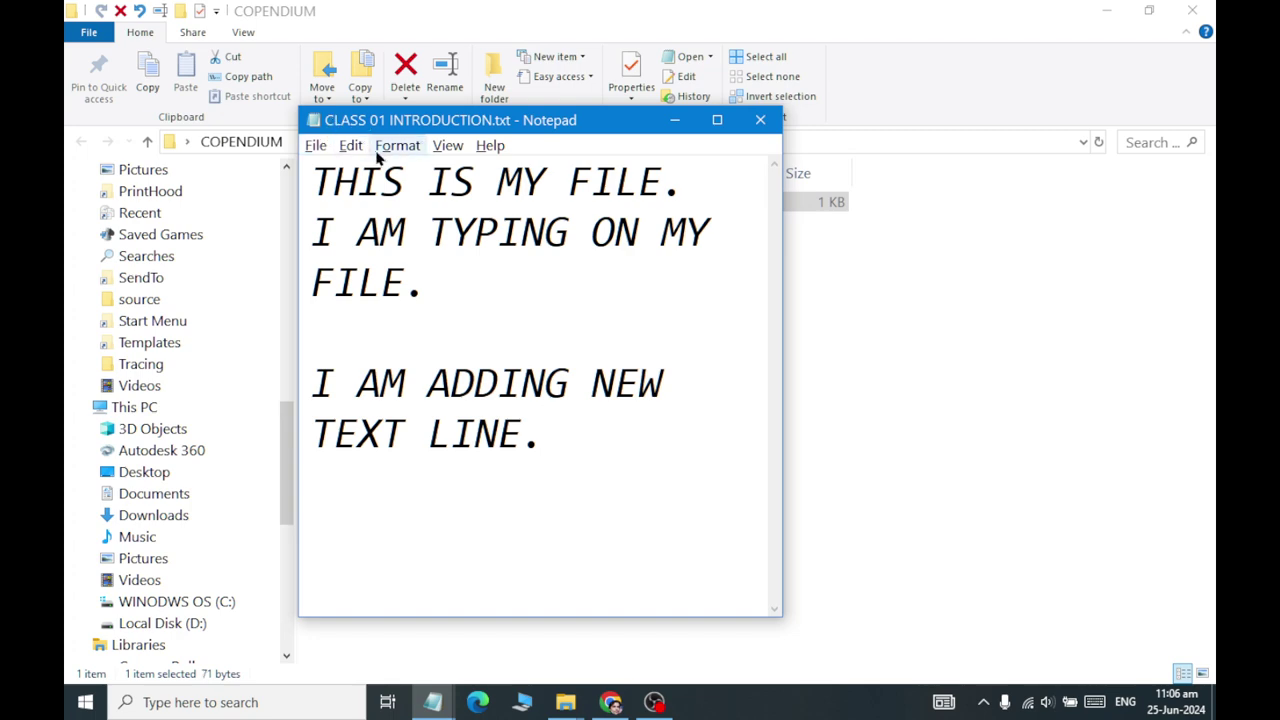
{"action": "left_click", "coordinate": [760, 120]}
{"action": "key", "text": "alt+F4"}
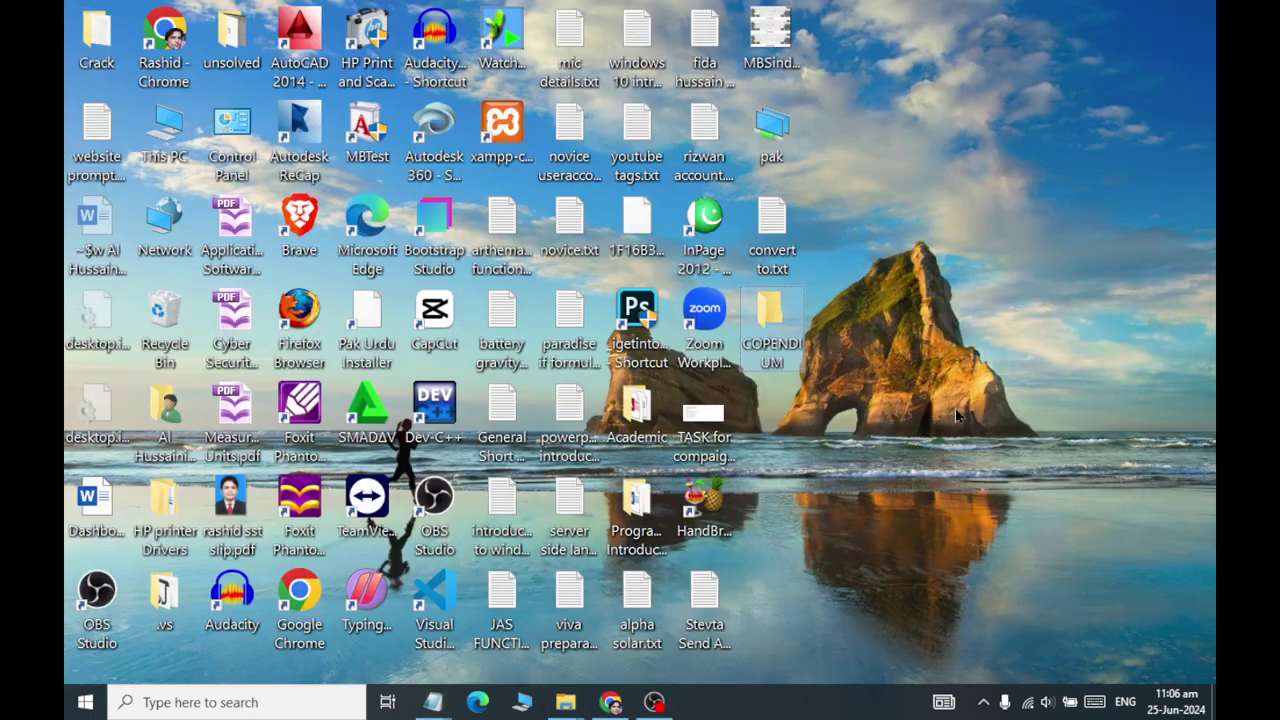
- Reopen "CLASS 01 INTRODUCTION.txt" from the COPENDIUM folder and add two empty lines at the end of the text
{"action": "double_click", "coordinate": [771, 325]}
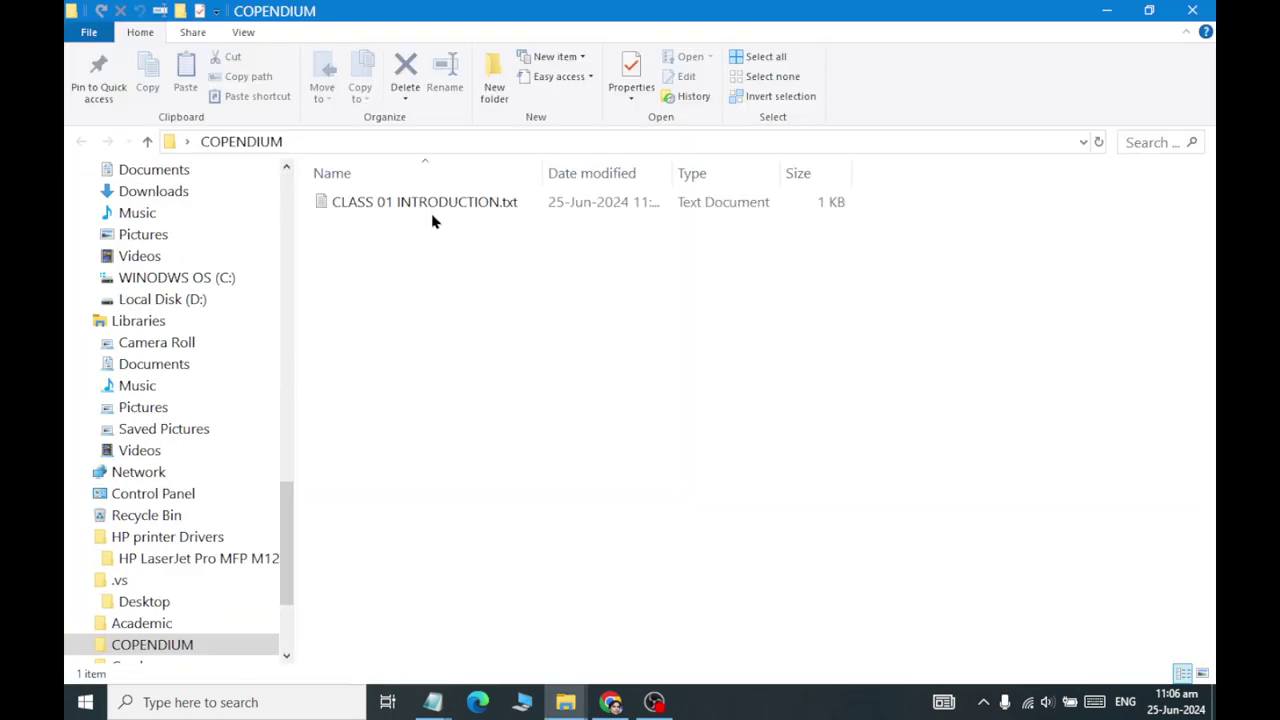
{"action": "double_click", "coordinate": [433, 208]}
{"action": "left_click", "coordinate": [604, 434]}
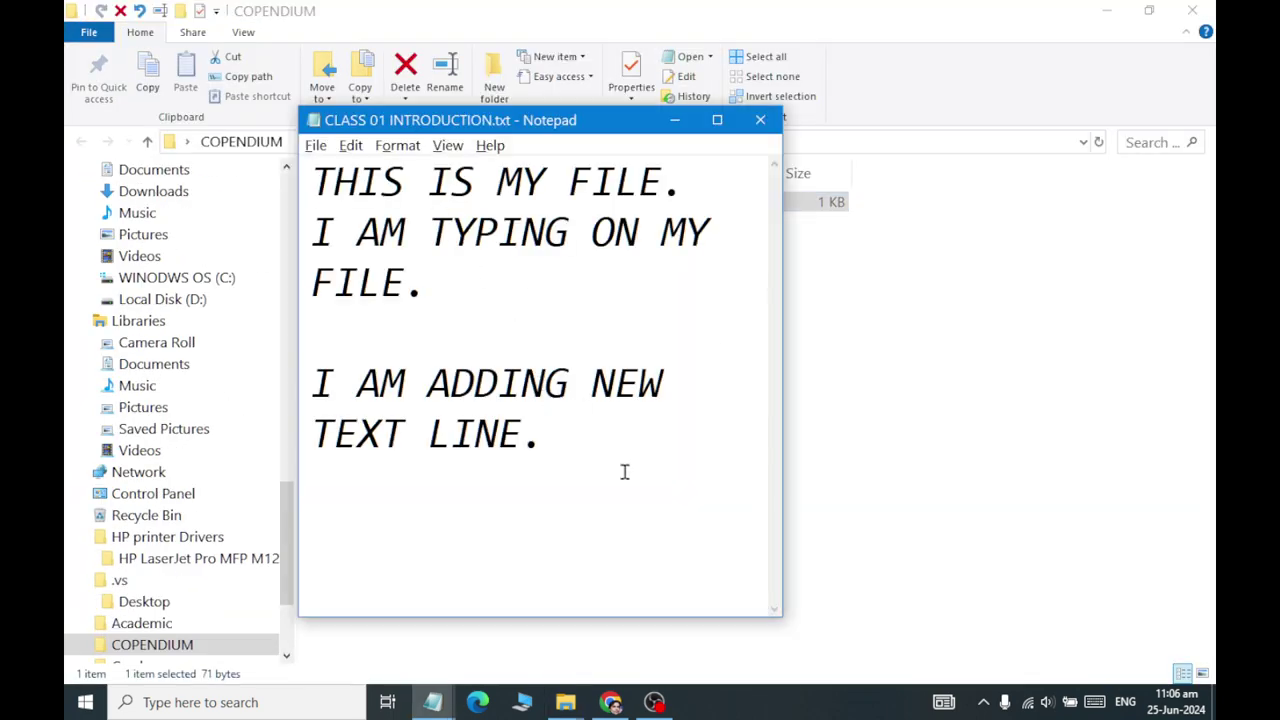
{"action": "key", "text": "Return"}
{"action": "key", "text": "Return"}
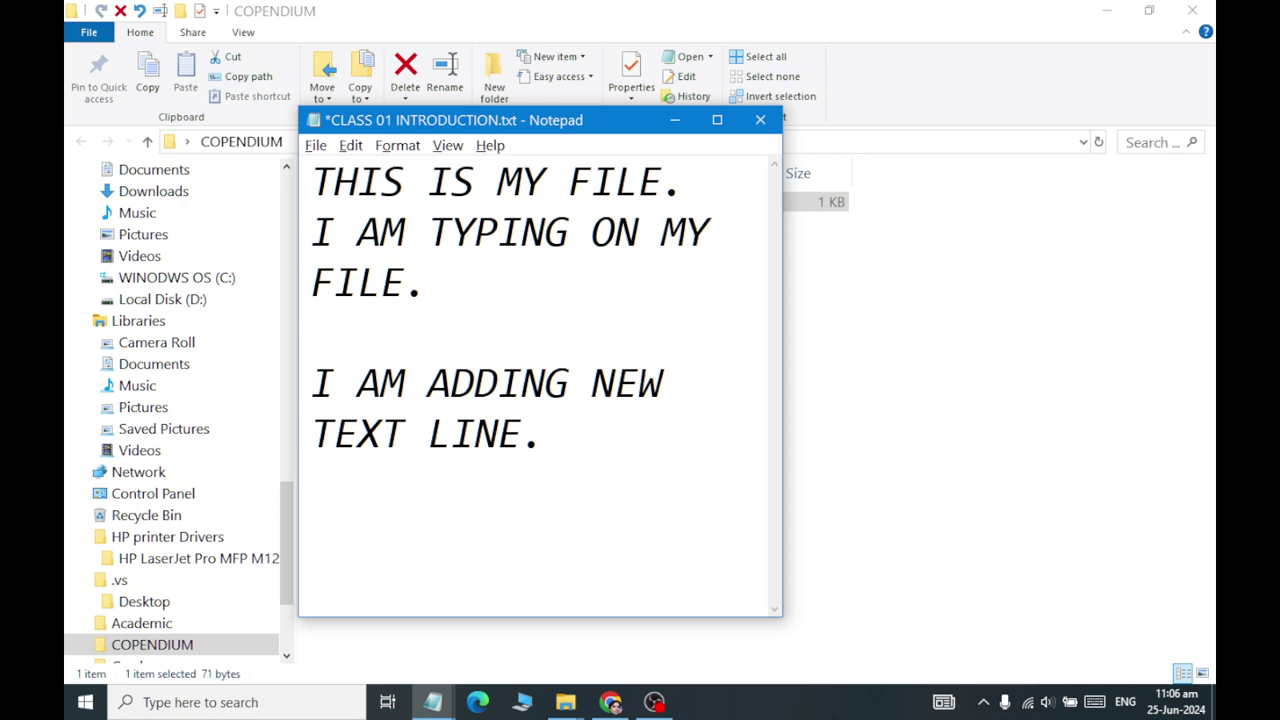
- Close the text file with its changes saved, and reopen it briefly to check its contents
{"action": "left_click", "coordinate": [760, 120]}
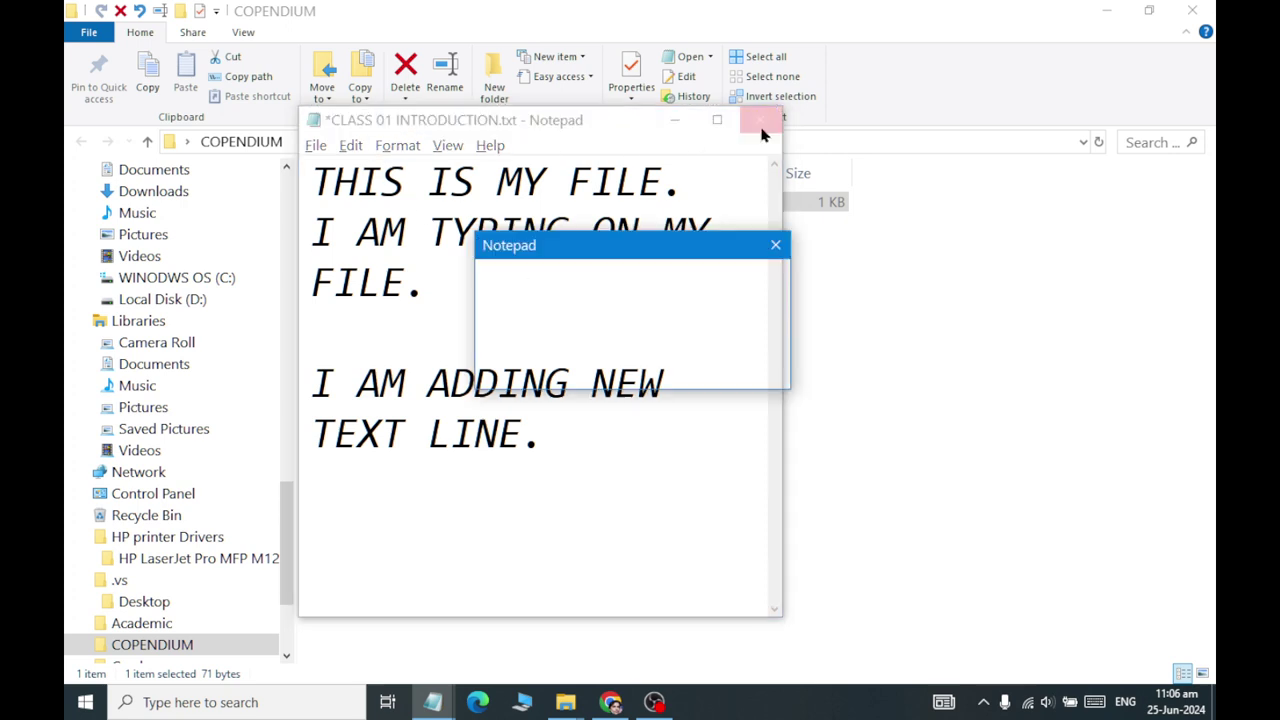
{"action": "mouse_move", "coordinate": [632, 248]}
{"action": "left_mouse_down"}
{"action": "mouse_move", "coordinate": [298, 108]}
{"action": "mouse_move", "coordinate": [290, 80]}
{"action": "left_mouse_up"}
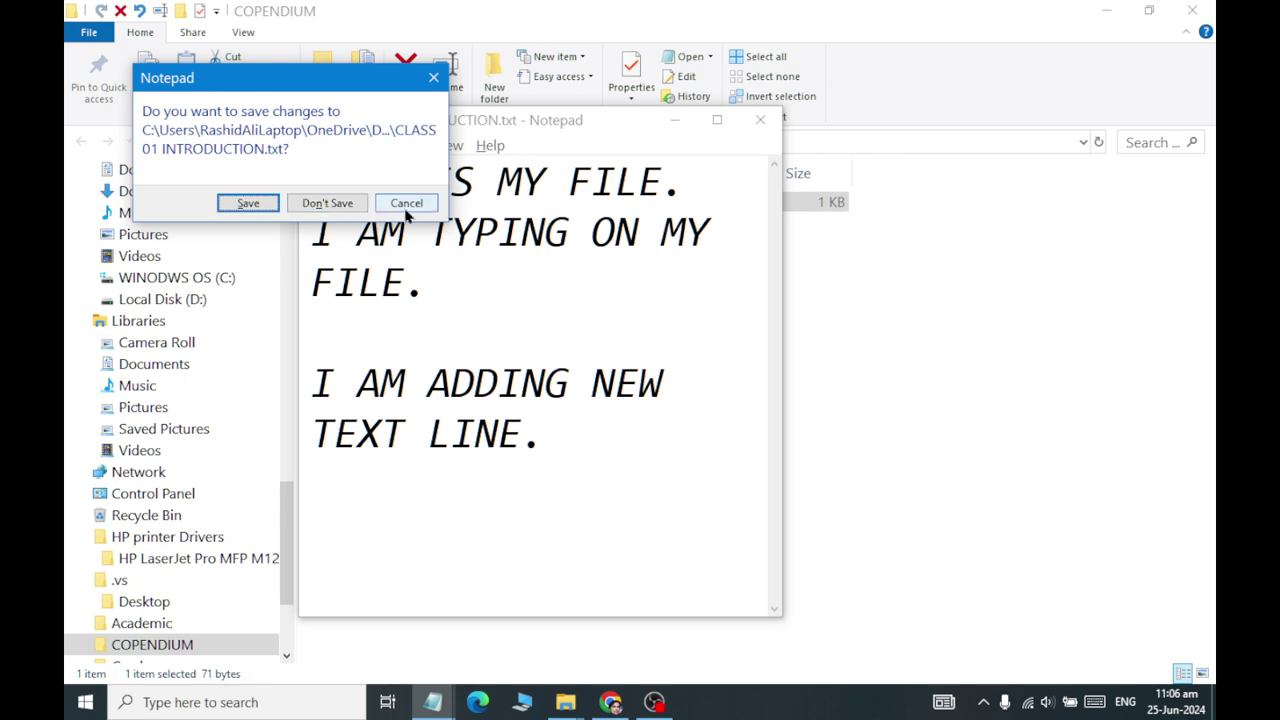
{"action": "left_click", "coordinate": [248, 203]}
{"action": "double_click", "coordinate": [378, 204]}
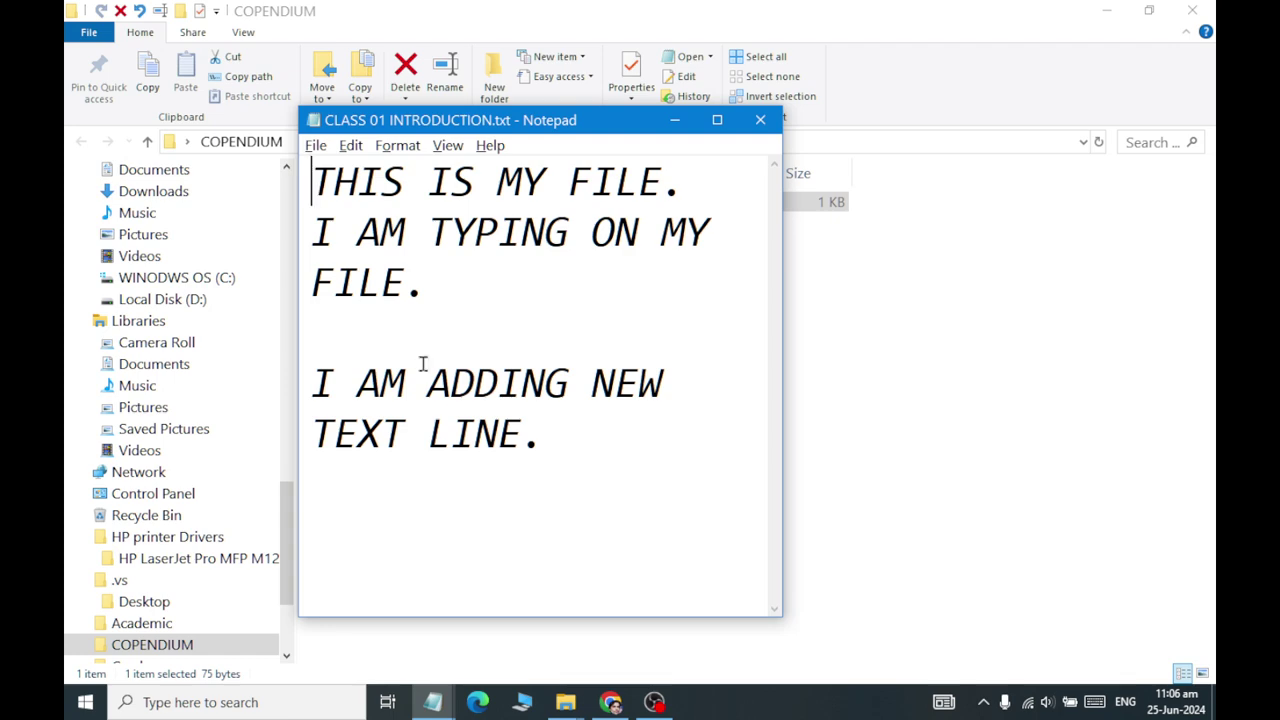
{"action": "left_click", "coordinate": [759, 121]}
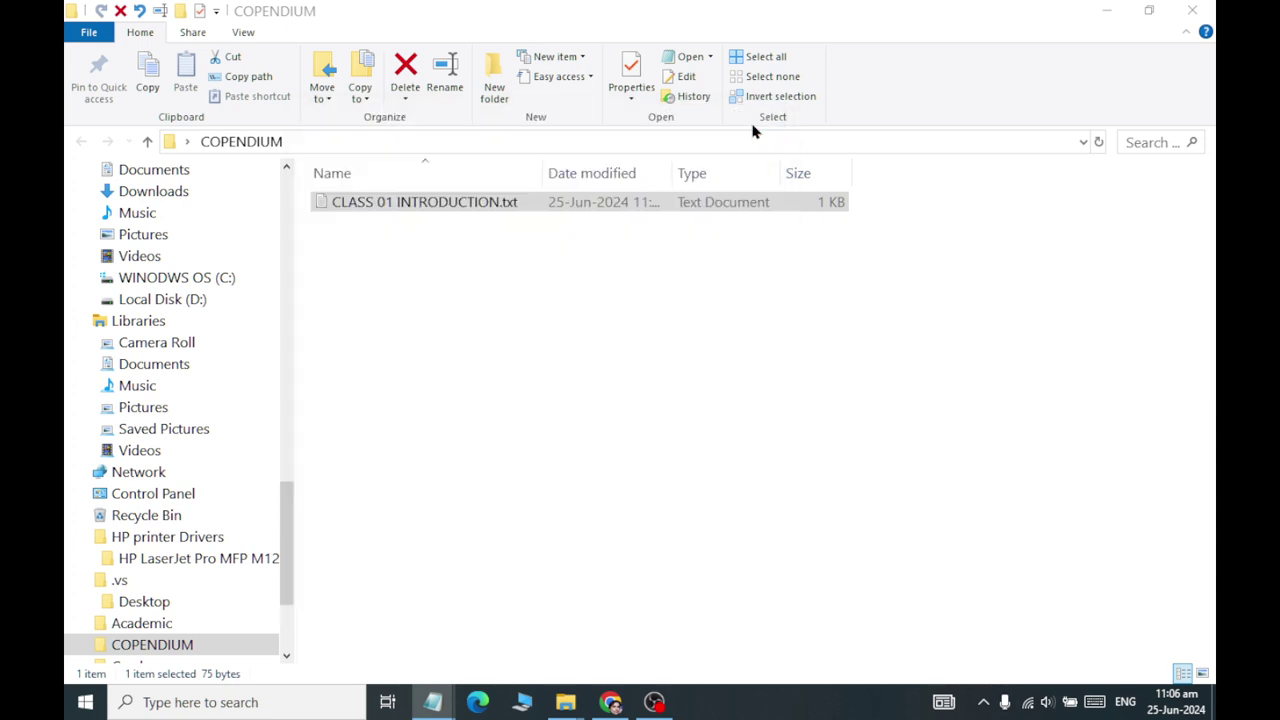
- Duplicate "CLASS 01 INTRODUCTION.txt" within the COPENDIUM folder and fit the Name column to the full file names
{"action": "right_click", "coordinate": [408, 210]}
{"action": "left_click", "coordinate": [466, 568]}
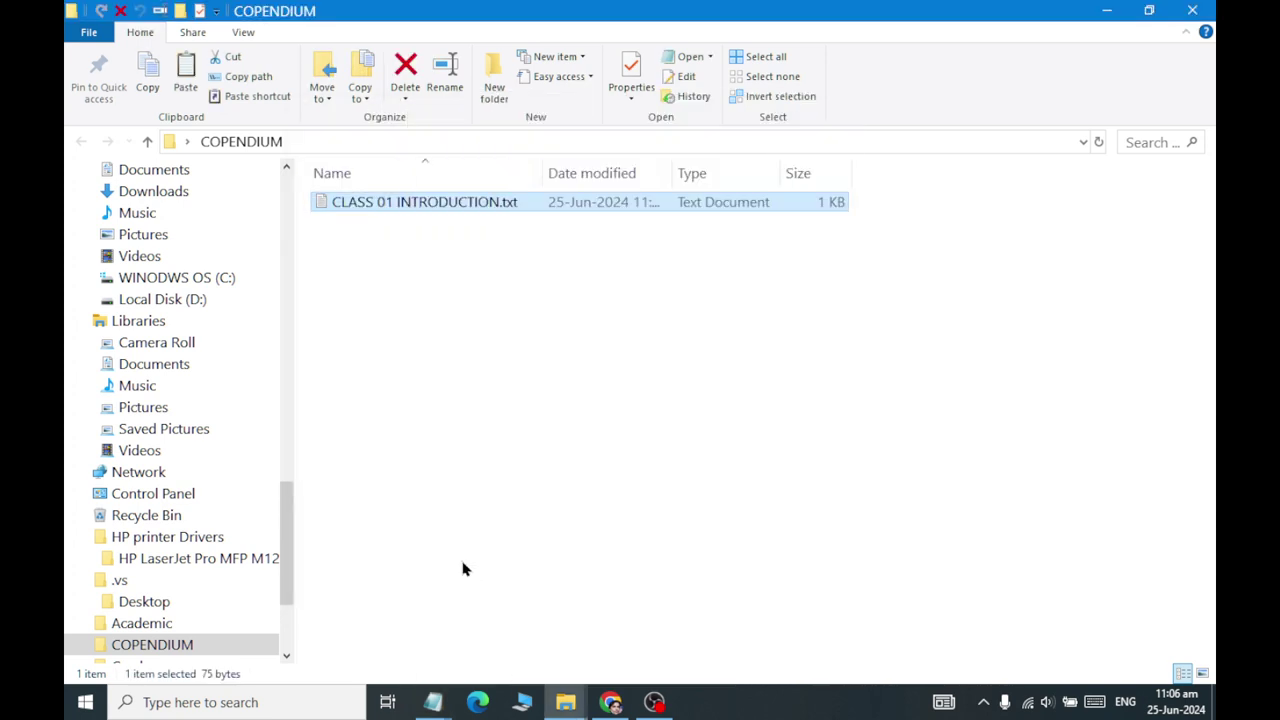
{"action": "right_click", "coordinate": [432, 346]}
{"action": "left_click", "coordinate": [480, 448]}
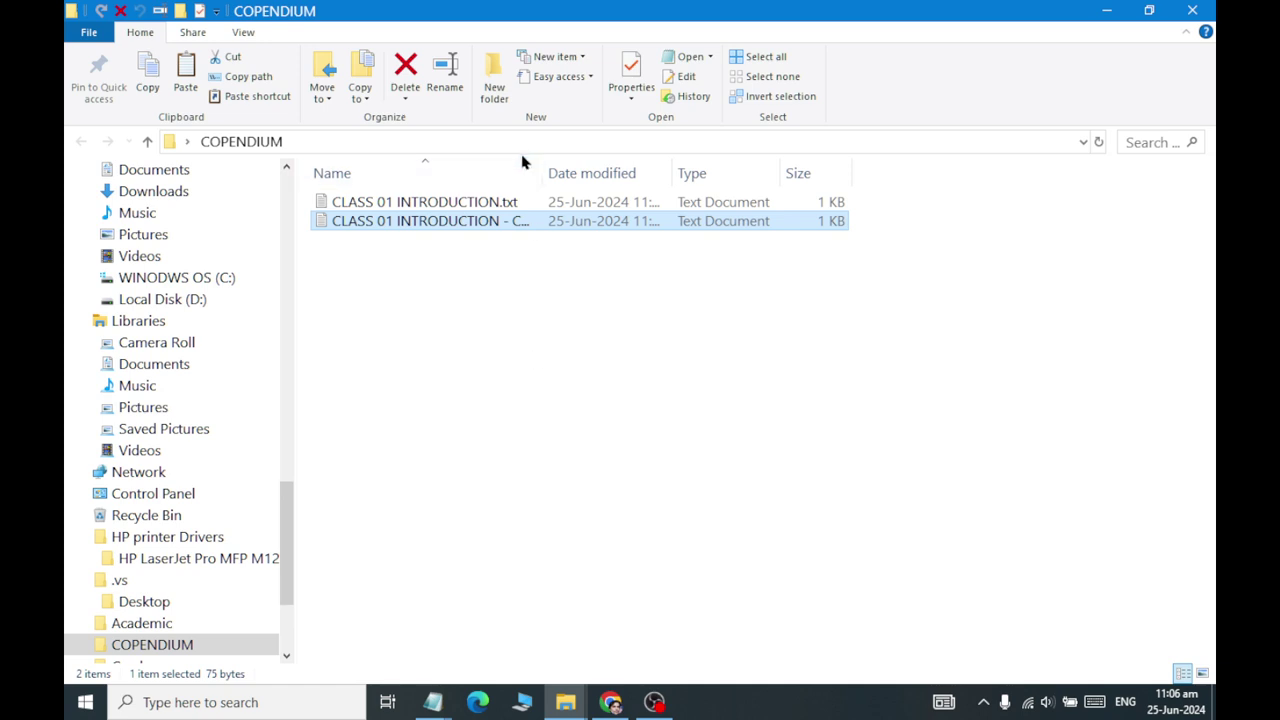
{"action": "double_click", "coordinate": [544, 172]}
- Rename the copied text file to "ENGLISH FILE.txt", keeping its extension
{"action": "right_click", "coordinate": [490, 229]}
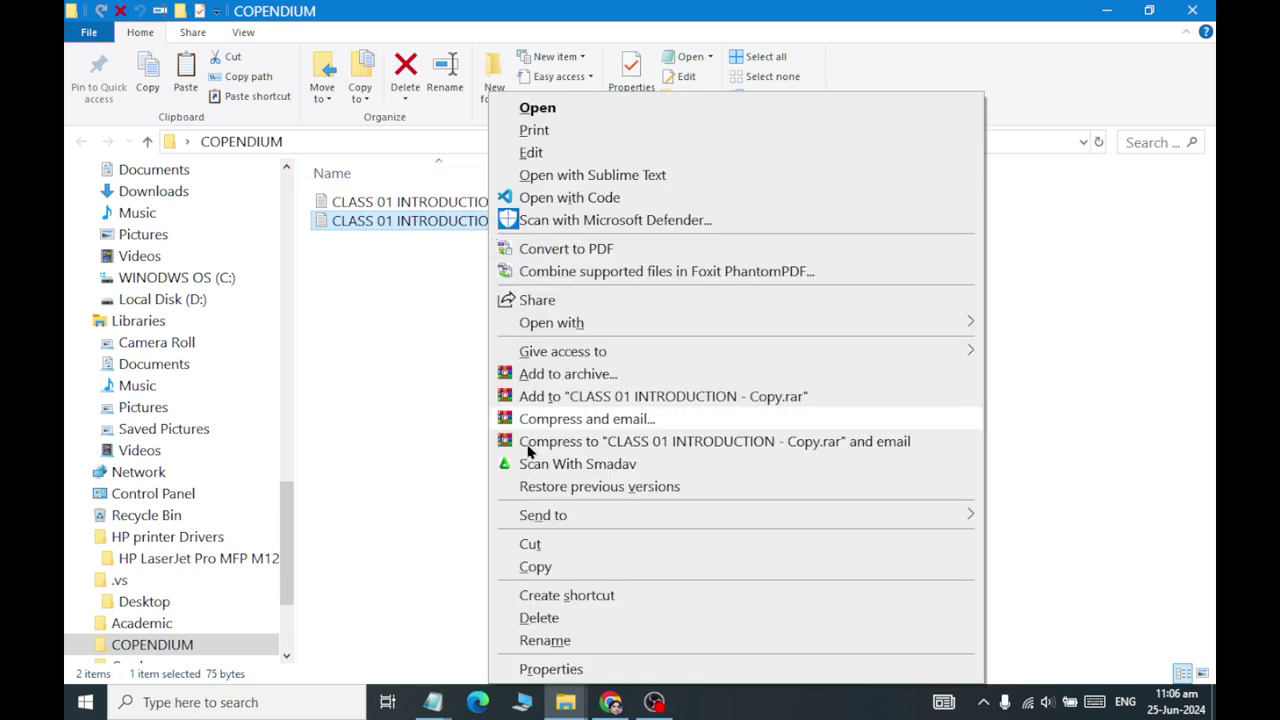
{"action": "left_click", "coordinate": [575, 638]}
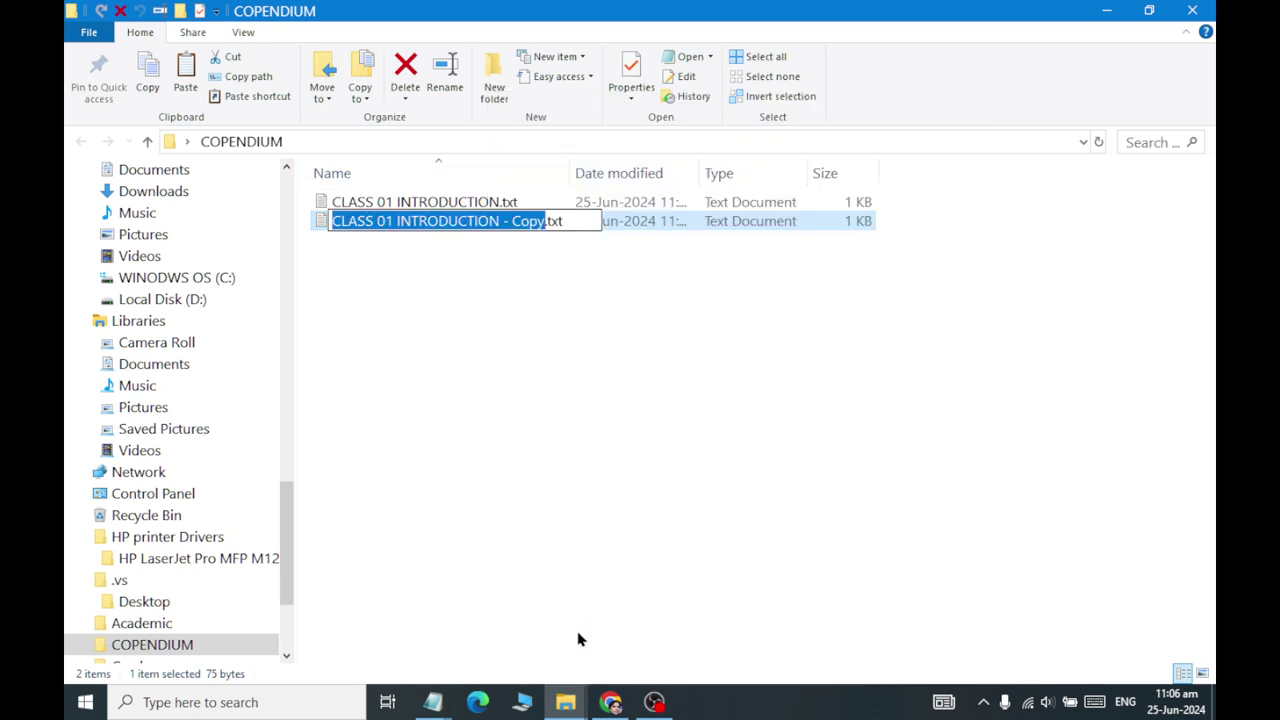
{"action": "type", "text": "ENGLISH FILE"}
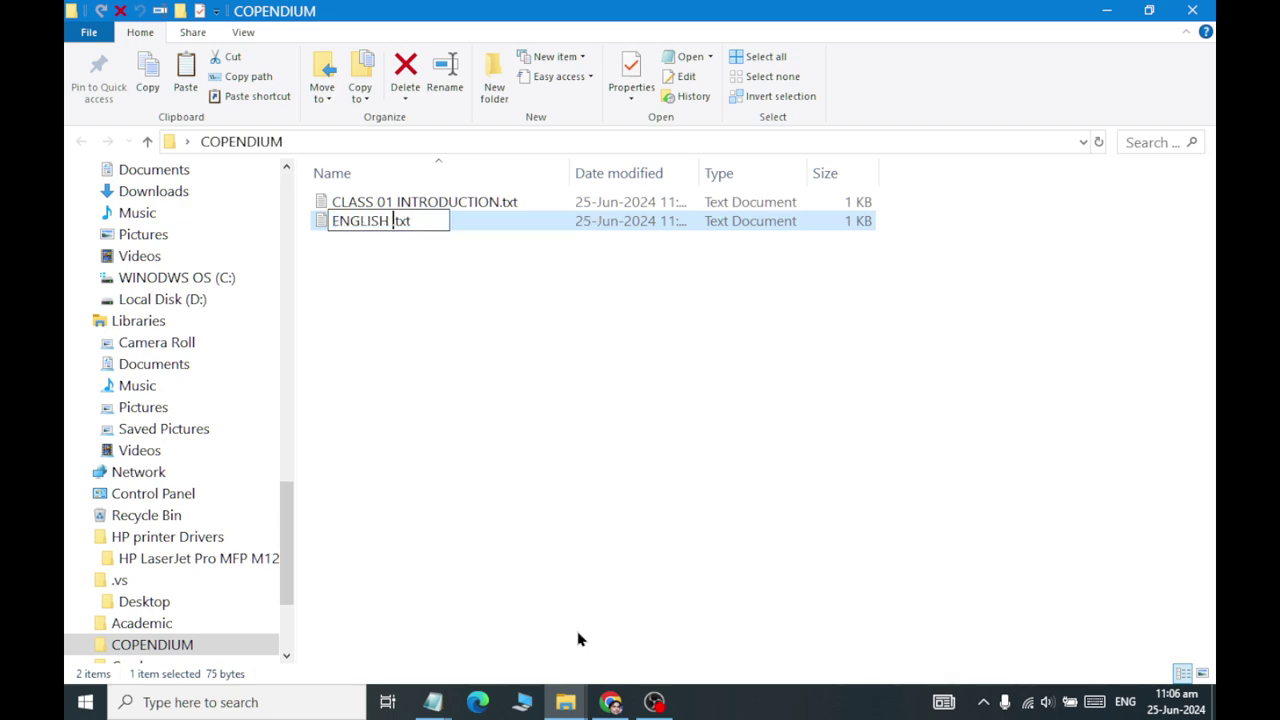
{"action": "key", "text": "Return"}
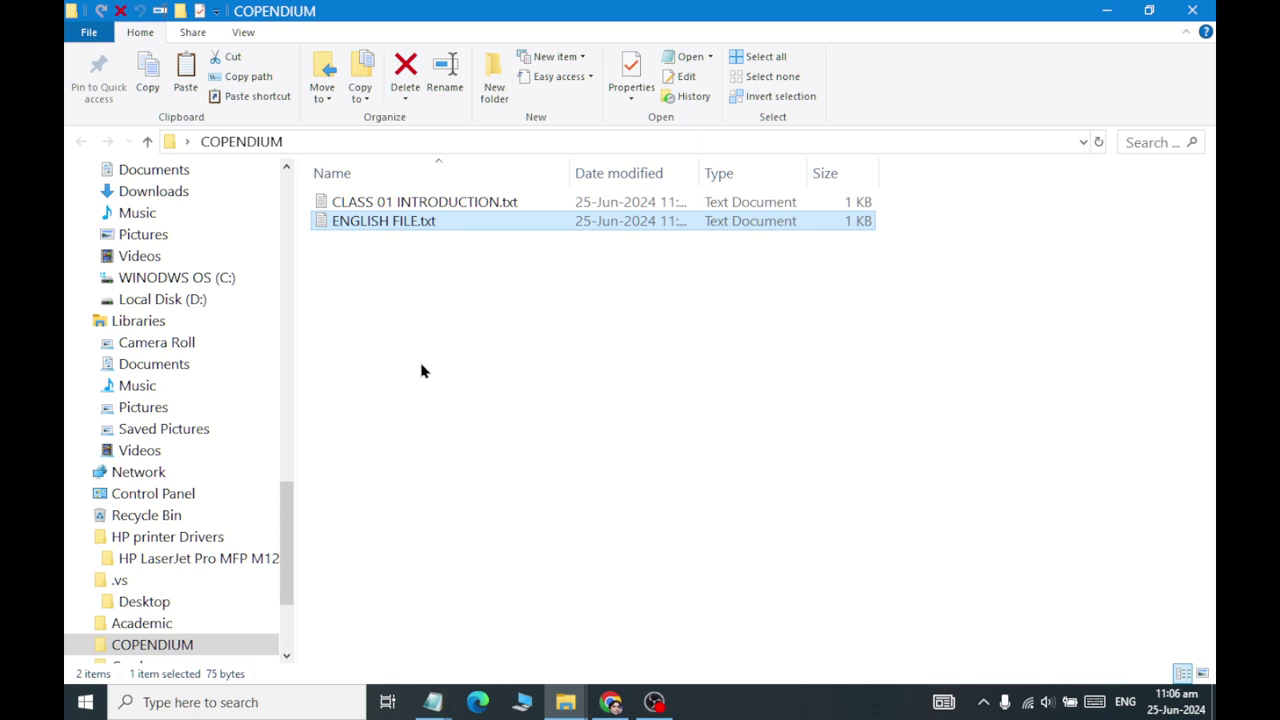
{"action": "left_click", "coordinate": [436, 288]}
- Open "ENGLISH FILE.txt", save it under the new name "MATH FILE" in the COPENDIUM folder, and close it
{"action": "double_click", "coordinate": [407, 228]}
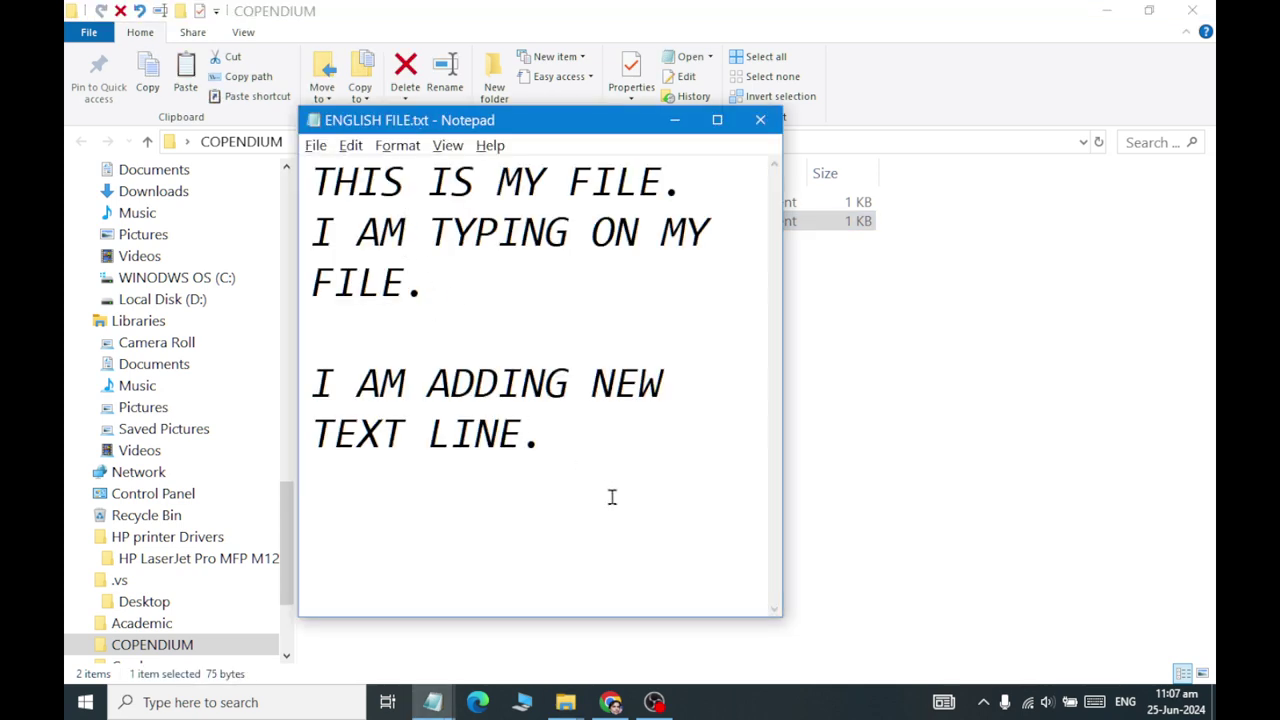
{"action": "left_click", "coordinate": [315, 146]}
{"action": "left_click", "coordinate": [340, 251]}
{"action": "left_click_drag", "start_coordinate": [460, 94], "coordinate": [332, 94]}
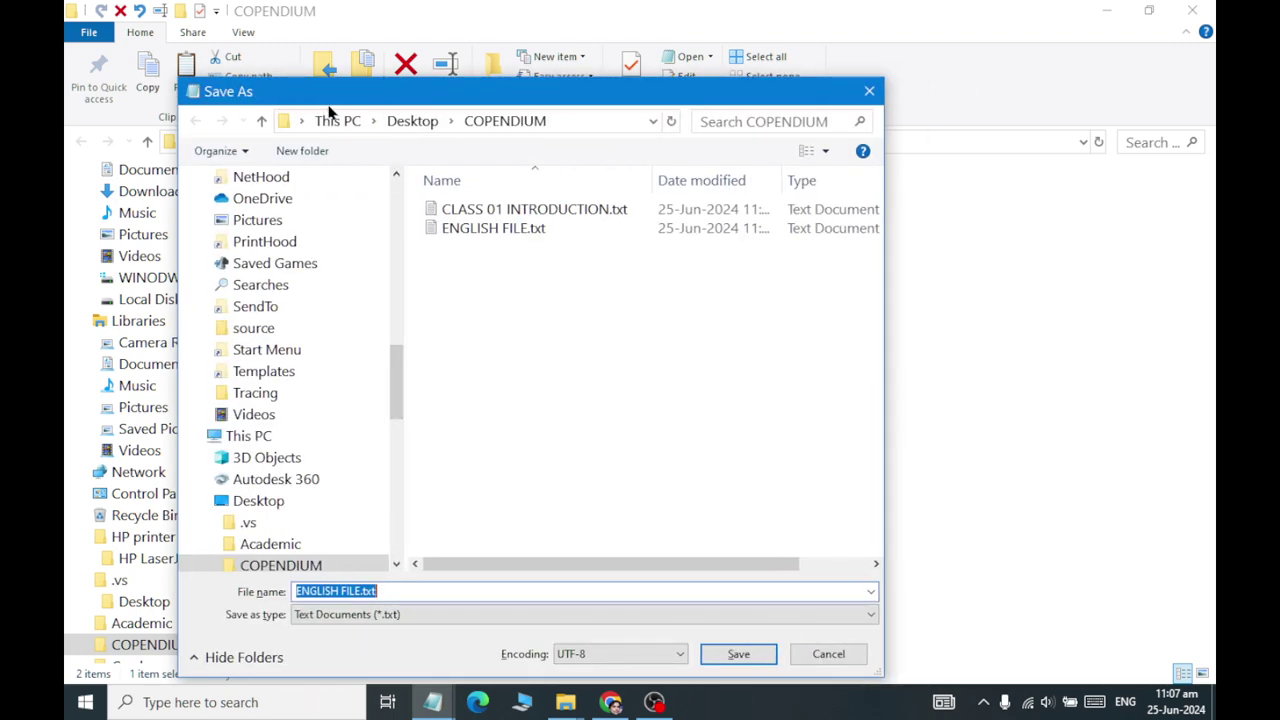
{"action": "type", "text": "MA"}
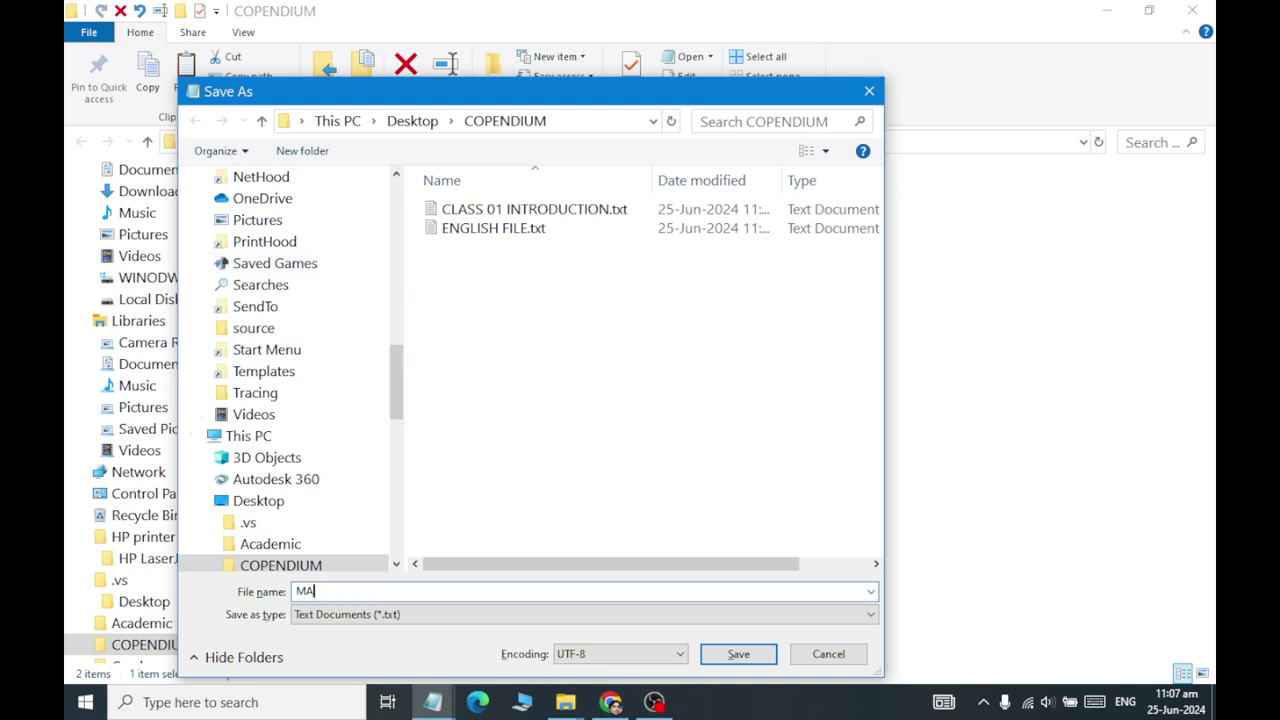
{"action": "type", "text": "TH FILE"}
{"action": "key", "text": "Return"}
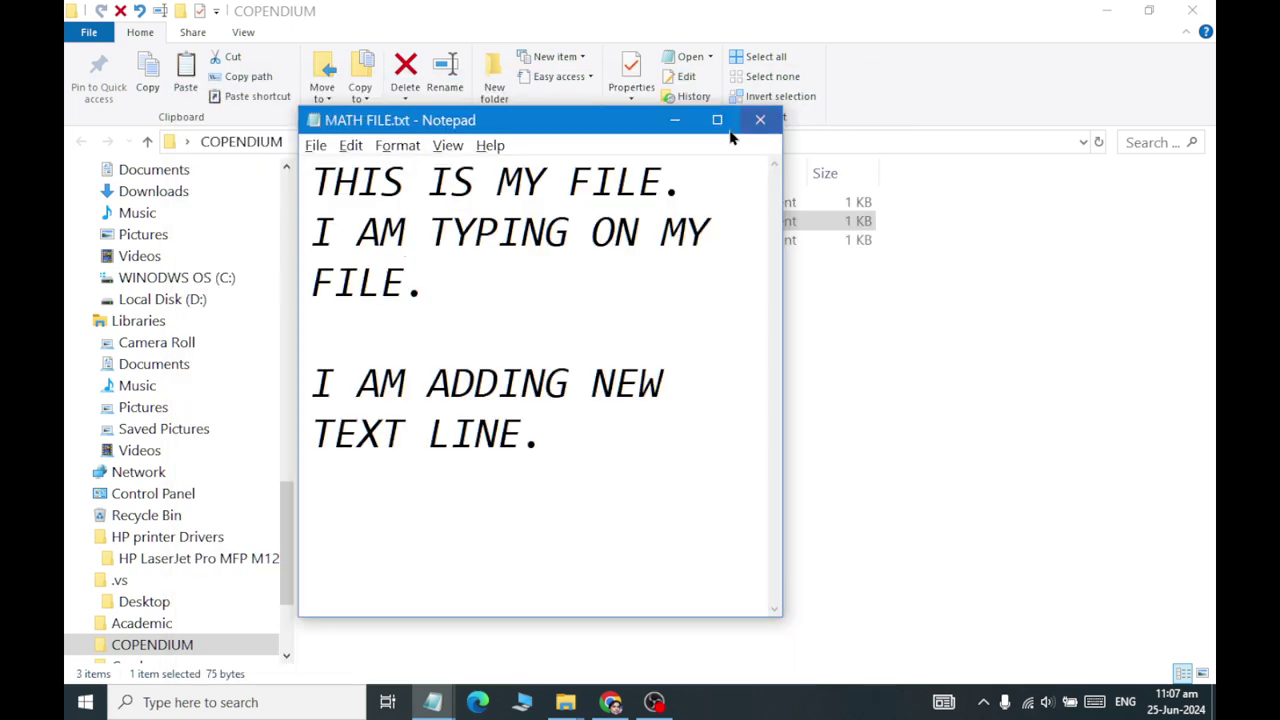
{"action": "left_click", "coordinate": [760, 120]}
- Open "ENGLISH FILE.txt" and "MATH FILE.txt" one after the other to compare their contents, closing each one
{"action": "double_click", "coordinate": [372, 222]}
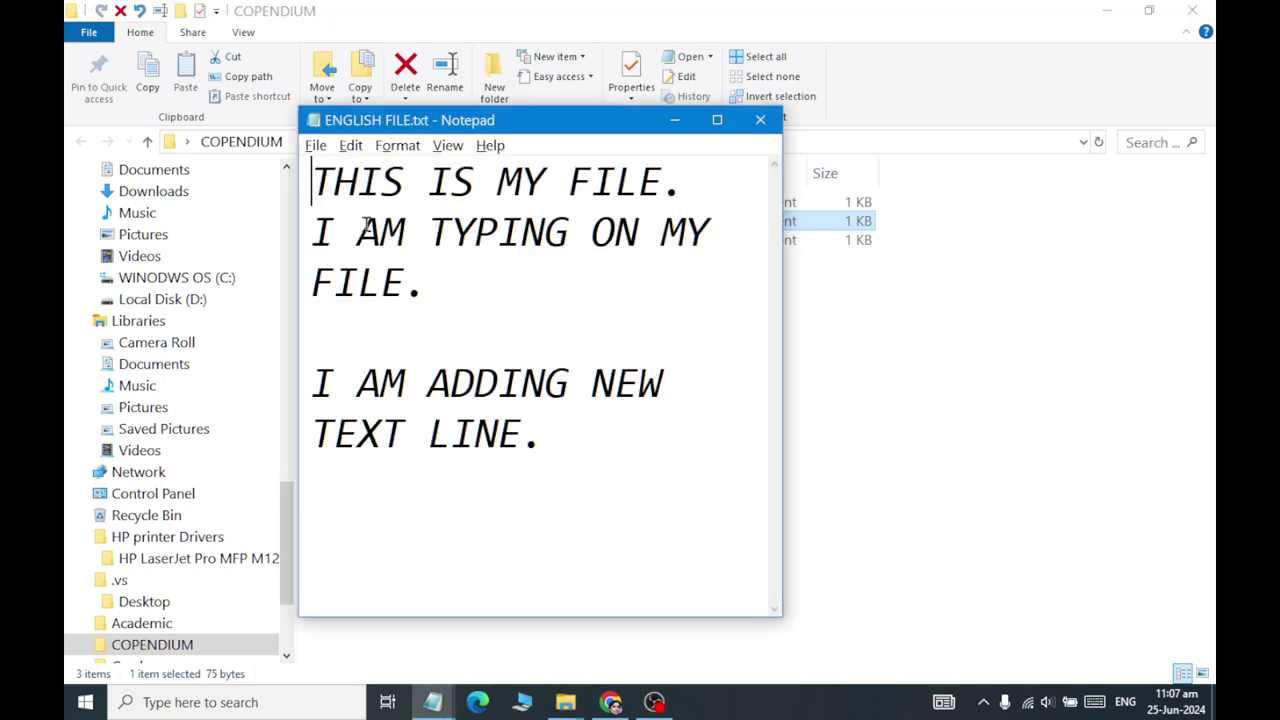
{"action": "left_click", "coordinate": [759, 120]}
{"action": "double_click", "coordinate": [366, 242]}
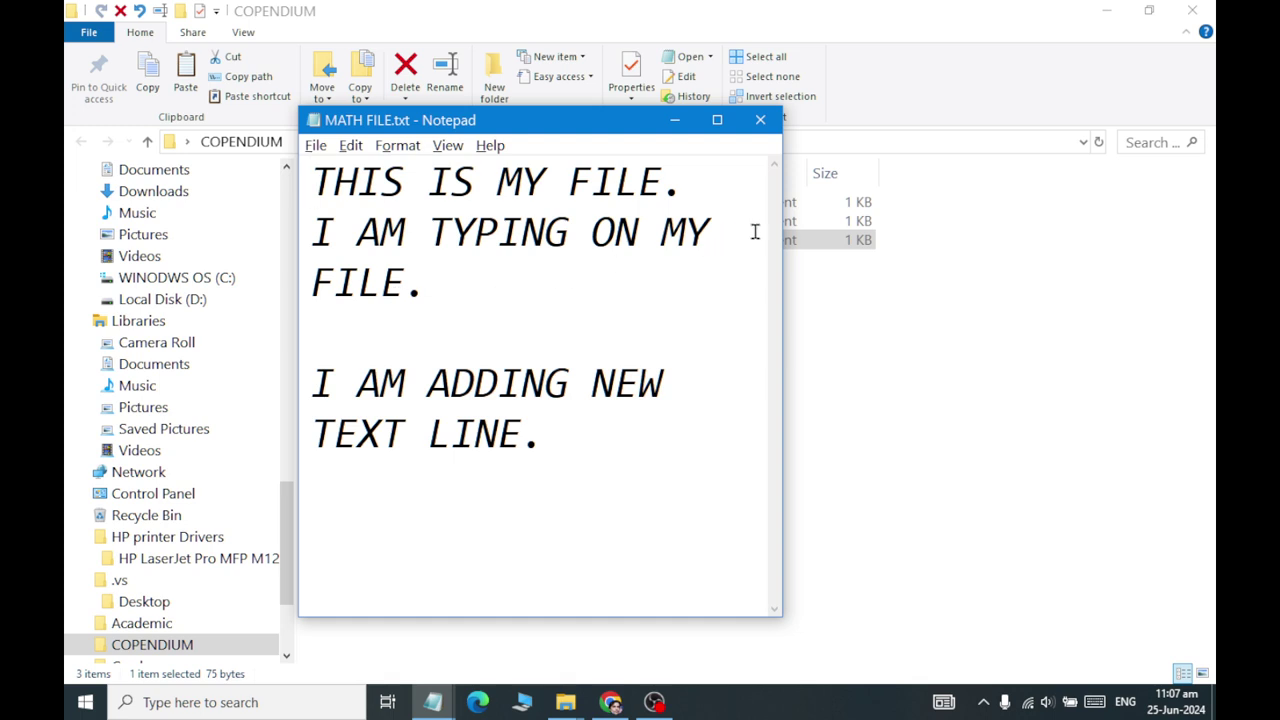
{"action": "left_click", "coordinate": [760, 120]}
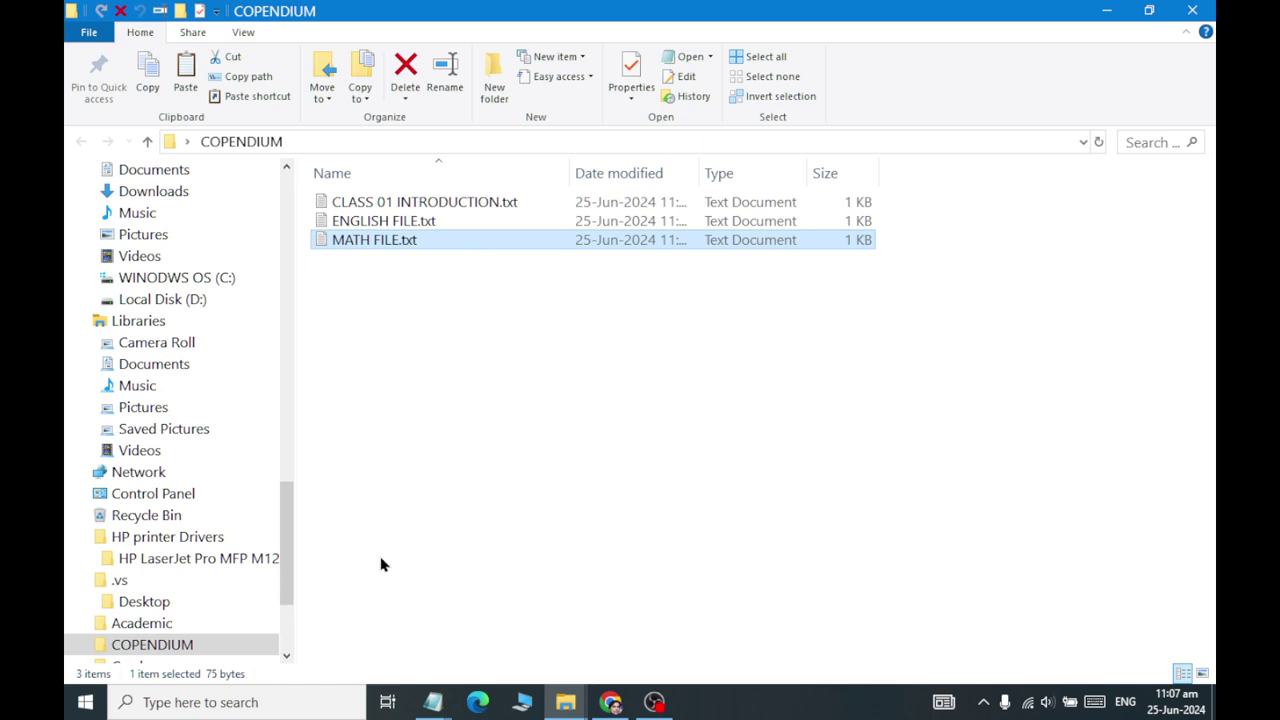
{"action": "right_click", "coordinate": [399, 460]}
{"action": "mouse_move", "coordinate": [615, 421]}
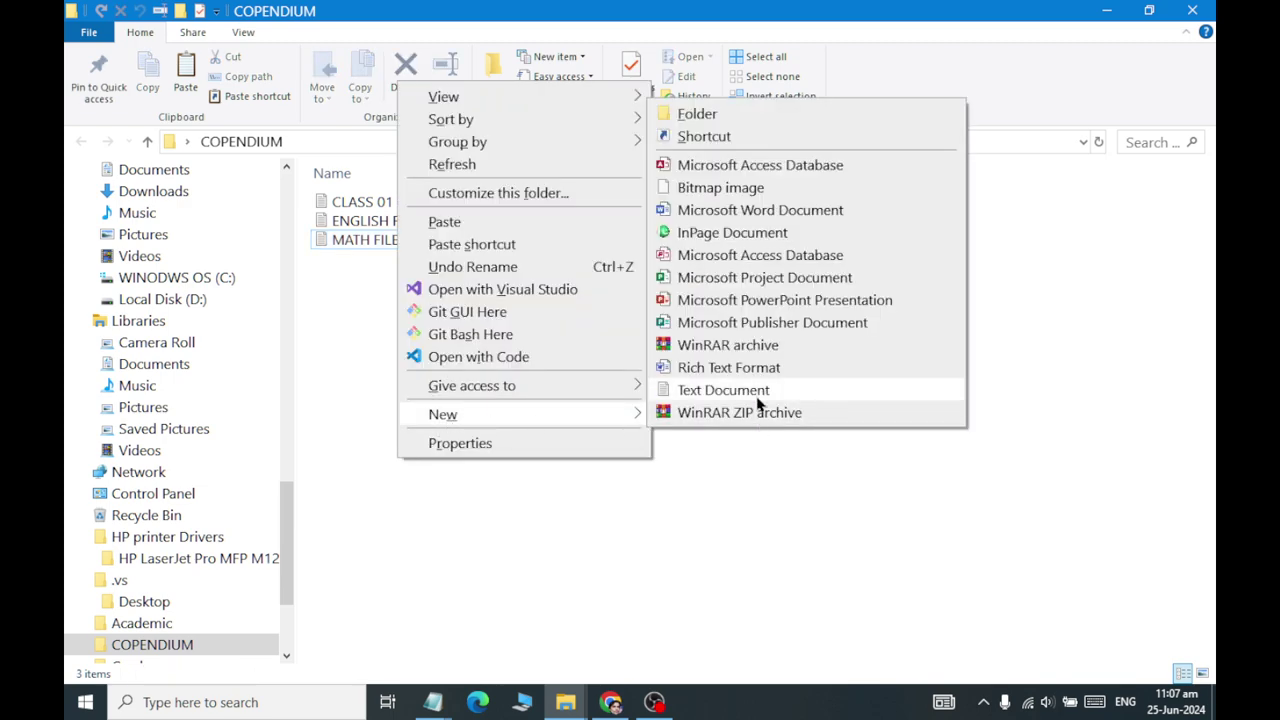
{"action": "left_click", "coordinate": [688, 508]}
- Start a new blank document from within "CLASS 01 INTRODUCTION.txt" and save it as "DRAWING" in the COPENDIUM folder
{"action": "left_click", "coordinate": [386, 201]}
{"action": "double_click", "coordinate": [386, 201]}
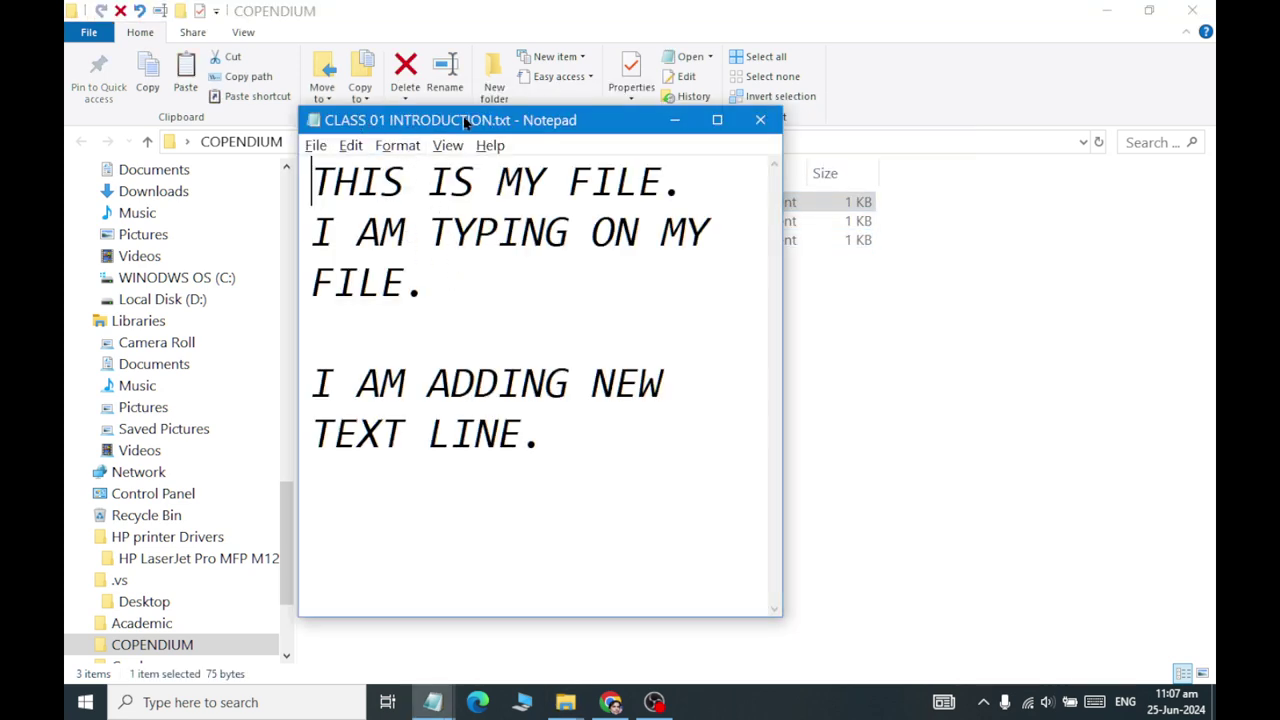
{"action": "left_click", "coordinate": [316, 147]}
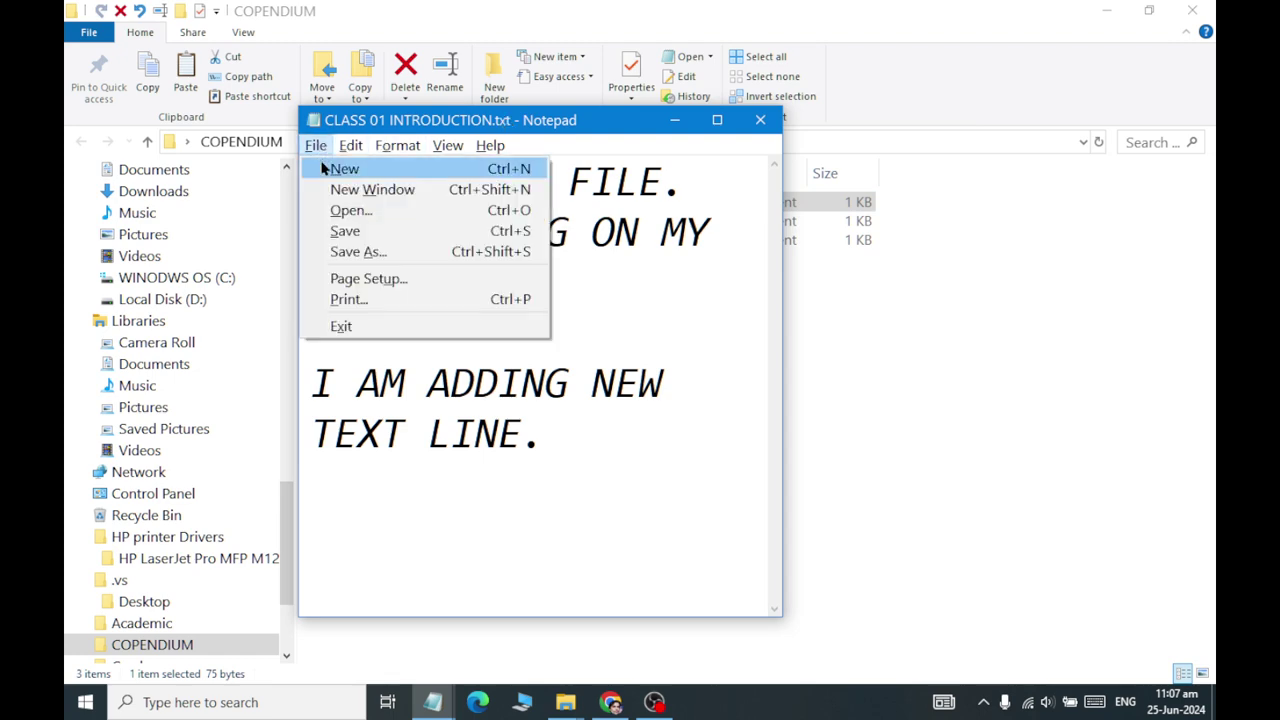
{"action": "left_click", "coordinate": [340, 169]}
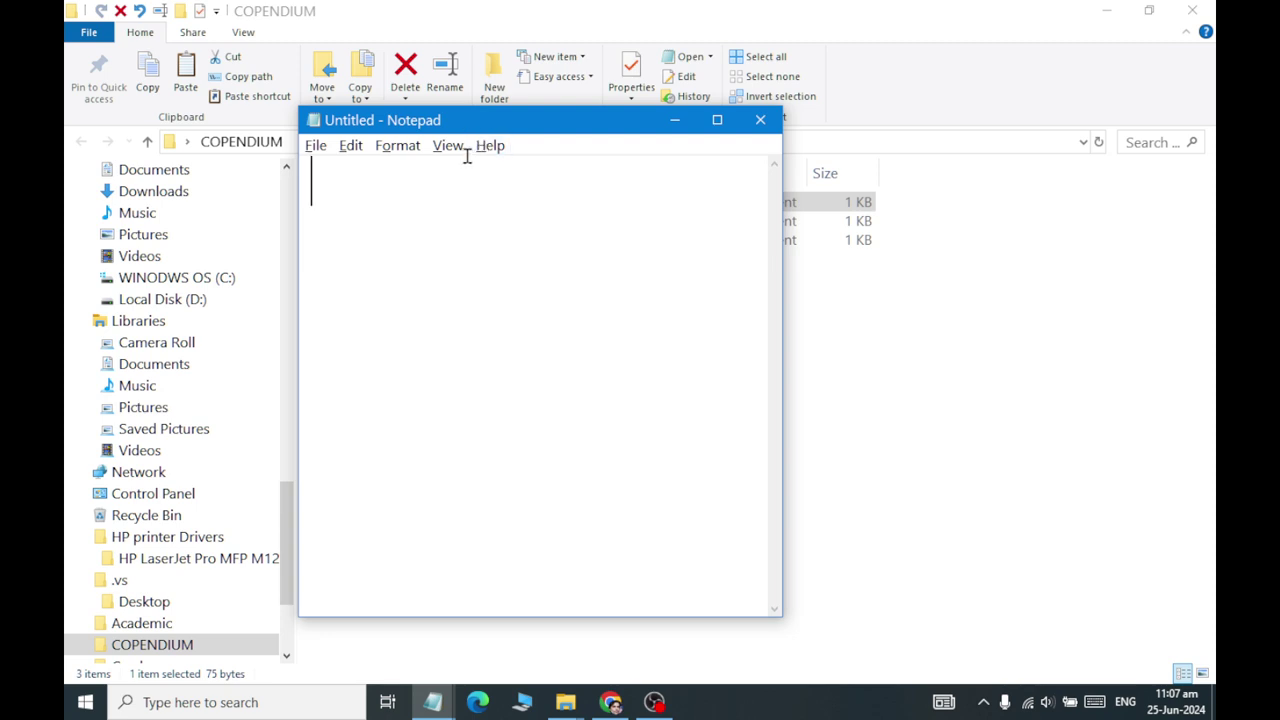
{"action": "left_click", "coordinate": [318, 148]}
{"action": "left_click", "coordinate": [340, 248]}
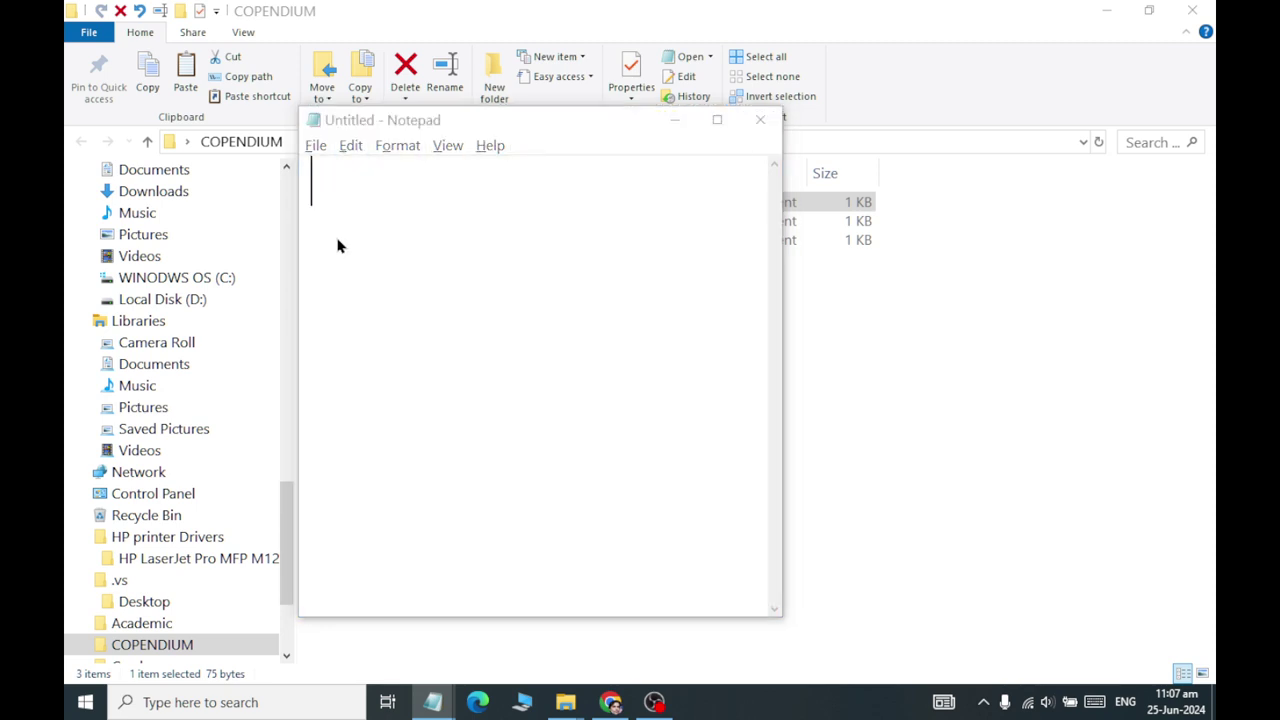
{"action": "left_click_drag", "start_coordinate": [294, 92], "coordinate": [407, 93]}
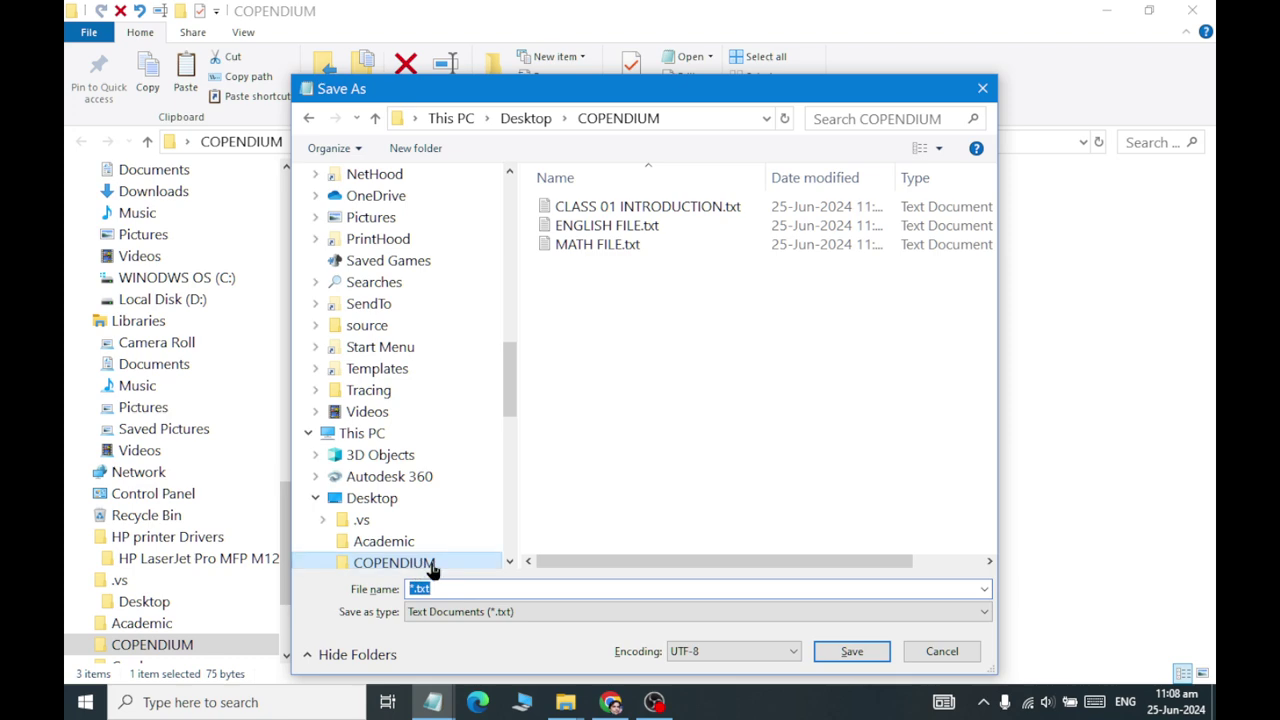
{"action": "type", "text": "DRAWING"}
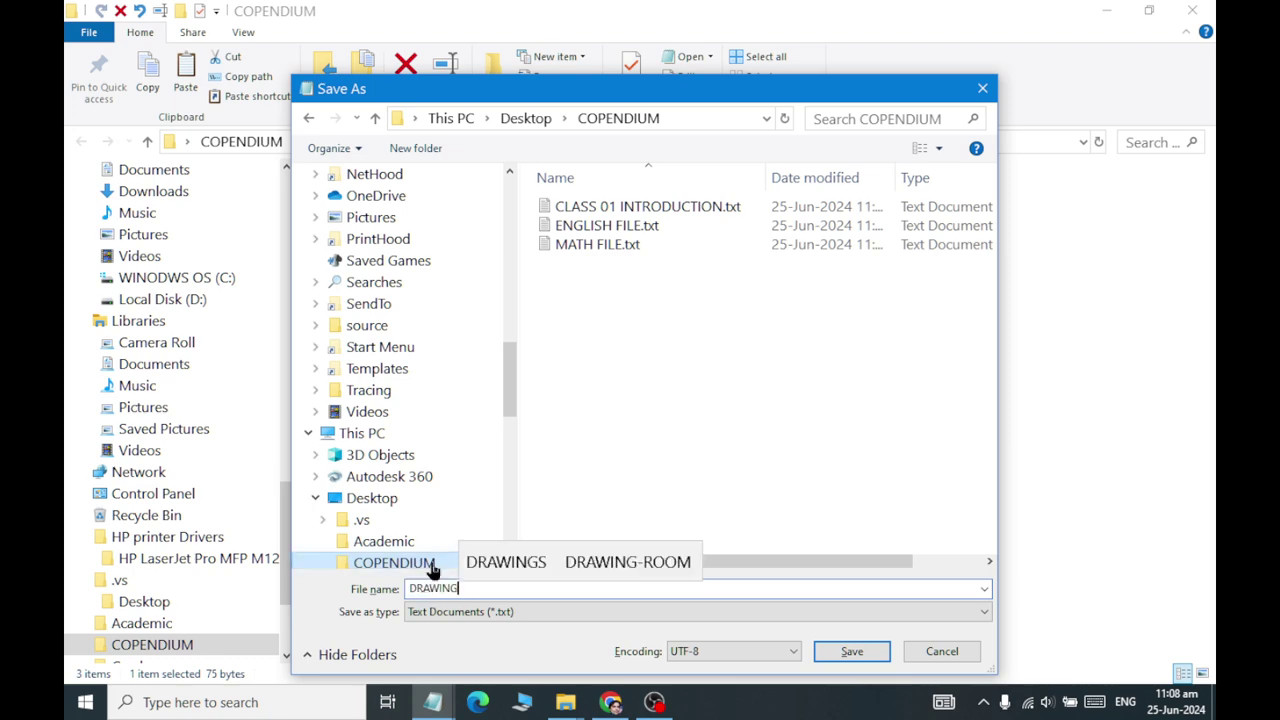
{"action": "left_click", "coordinate": [852, 651]}
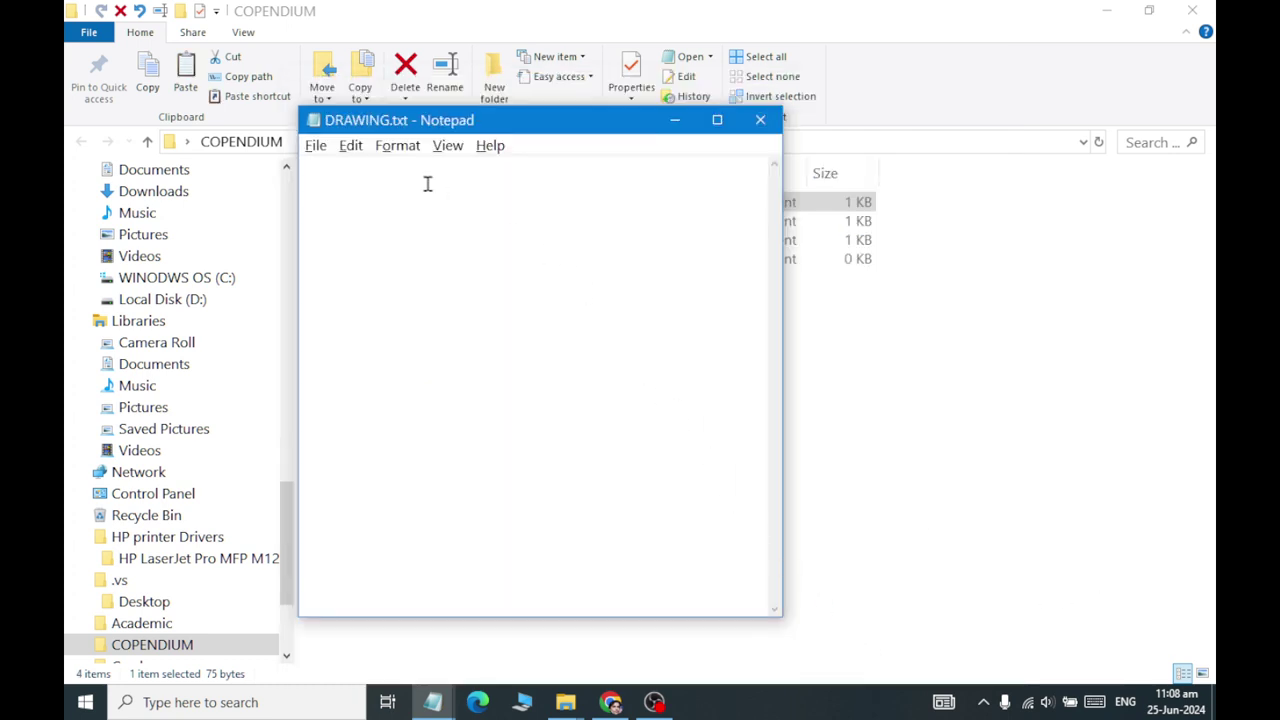
- Write "DRAWINGS ARE THE GOOD THINGS TO REFERESH YOUR MIND." in the empty DRAWING text file
{"action": "type", "text": "D"}
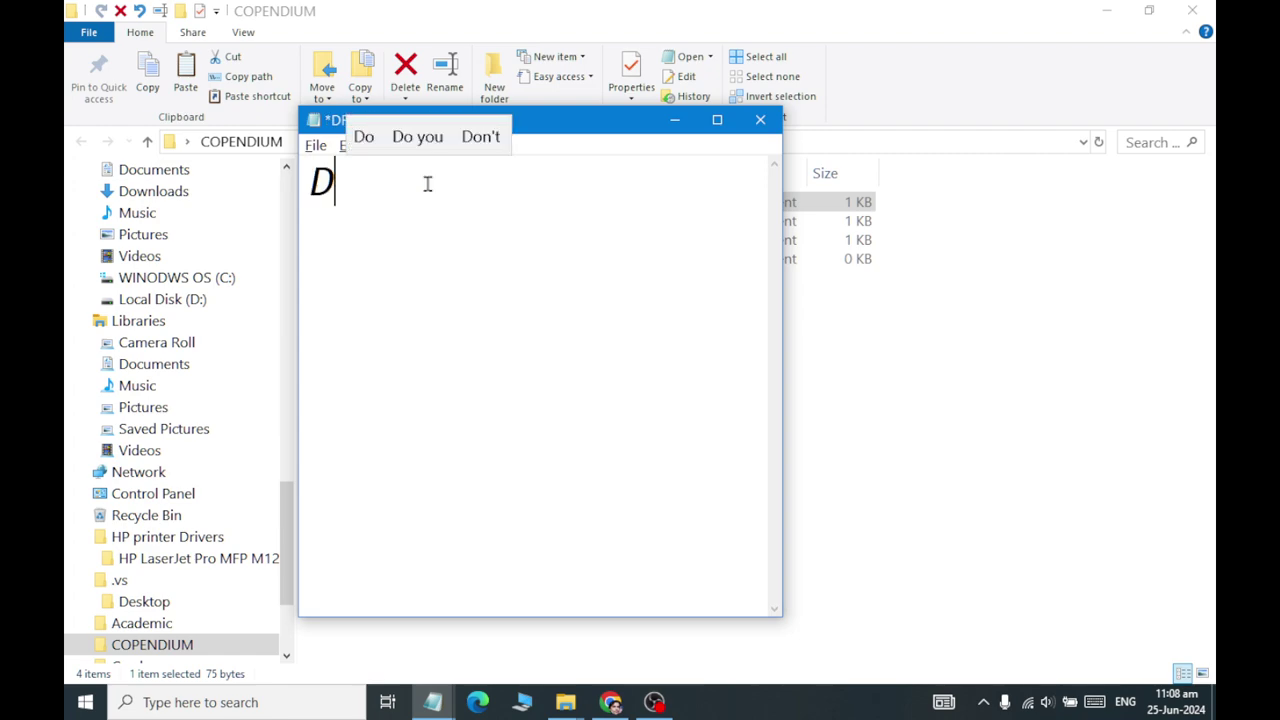
{"action": "type", "text": "RAWINGS ARE THE FOO"}
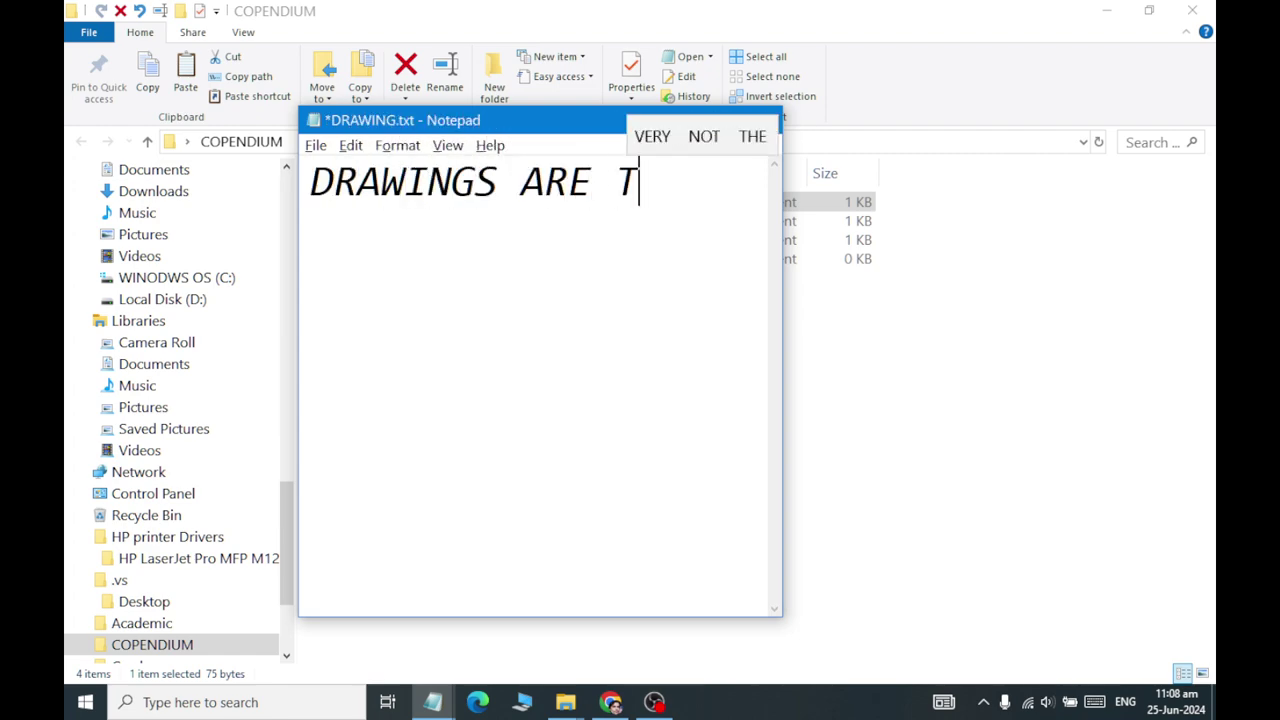
{"action": "key", "text": "BackSpace"}
{"action": "key", "text": "BackSpace"}
{"action": "key", "text": "BackSpace"}
{"action": "type", "text": "GOOD THING T"}
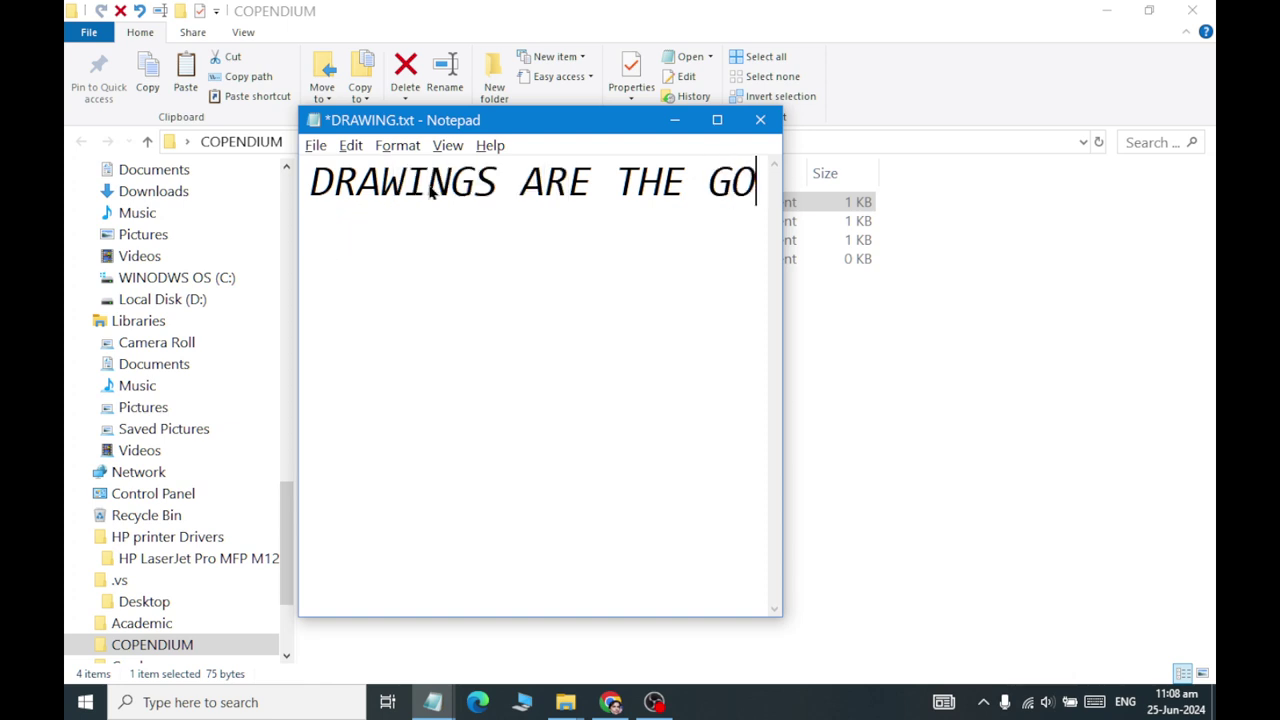
{"action": "key", "text": "BackSpace"}
{"action": "key", "text": "BackSpace"}
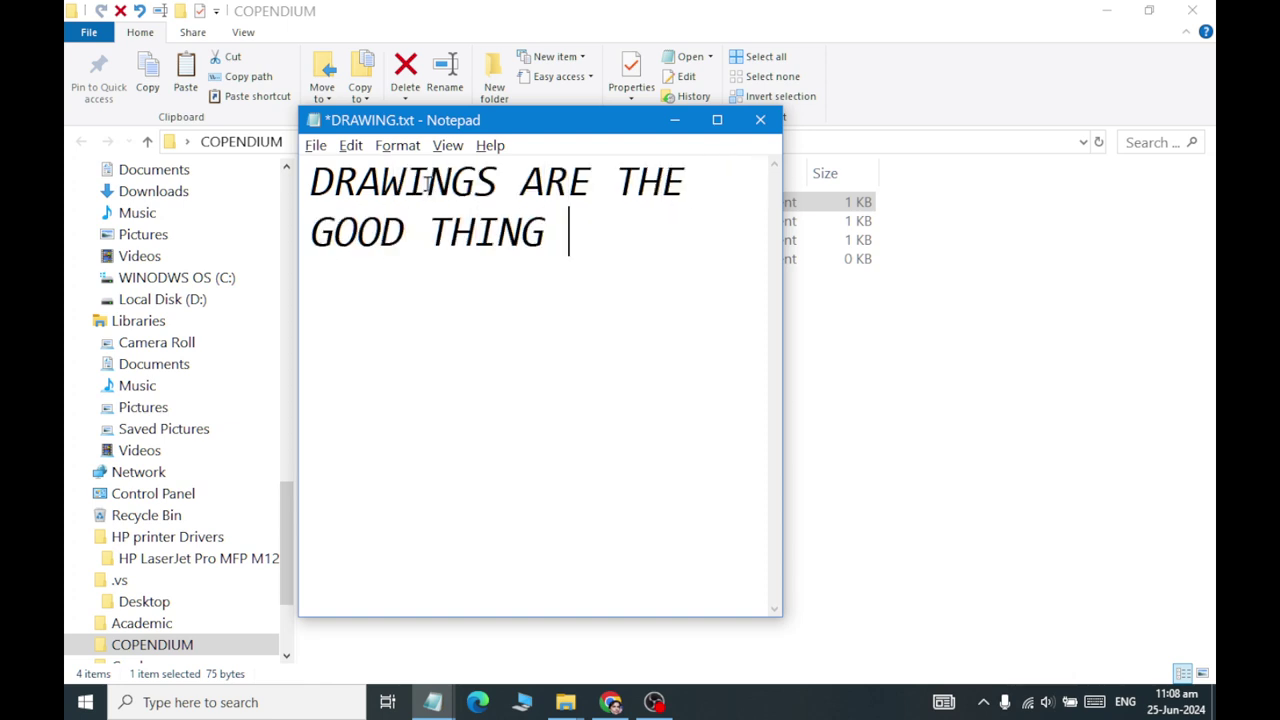
{"action": "type", "text": "S TO REFERESH"}
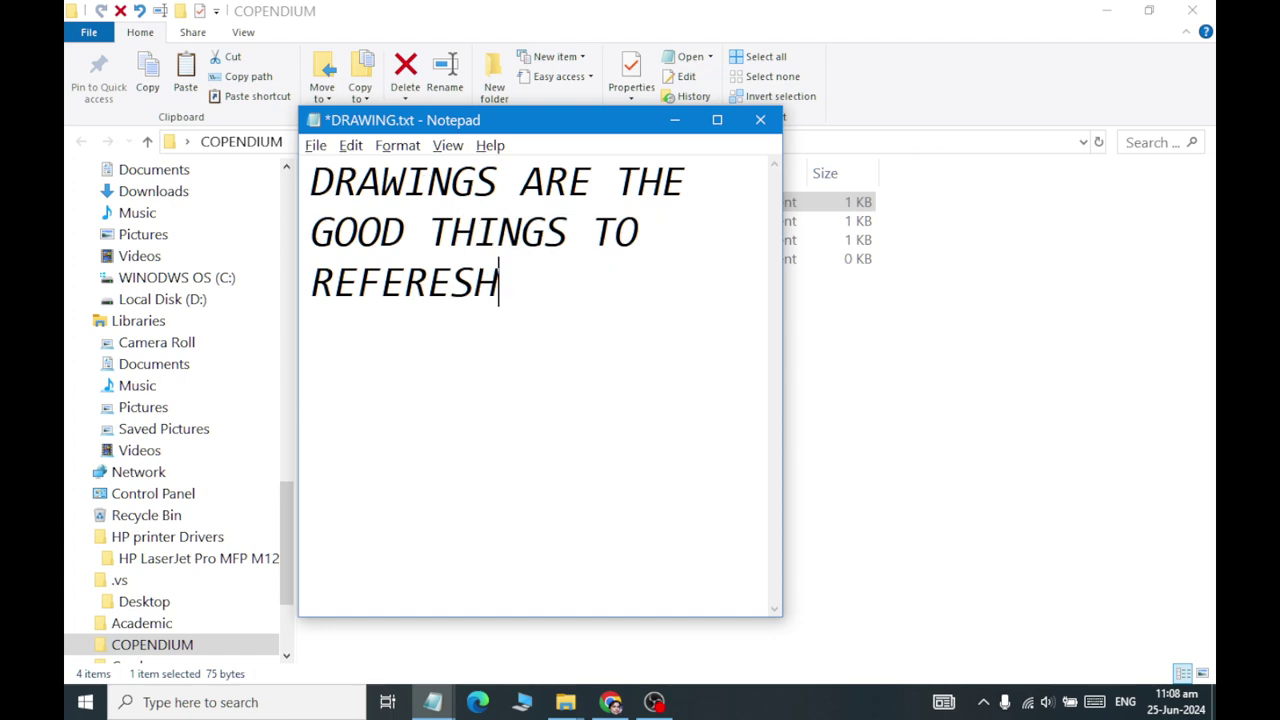
{"action": "type", "text": " YOUR MINDE"}
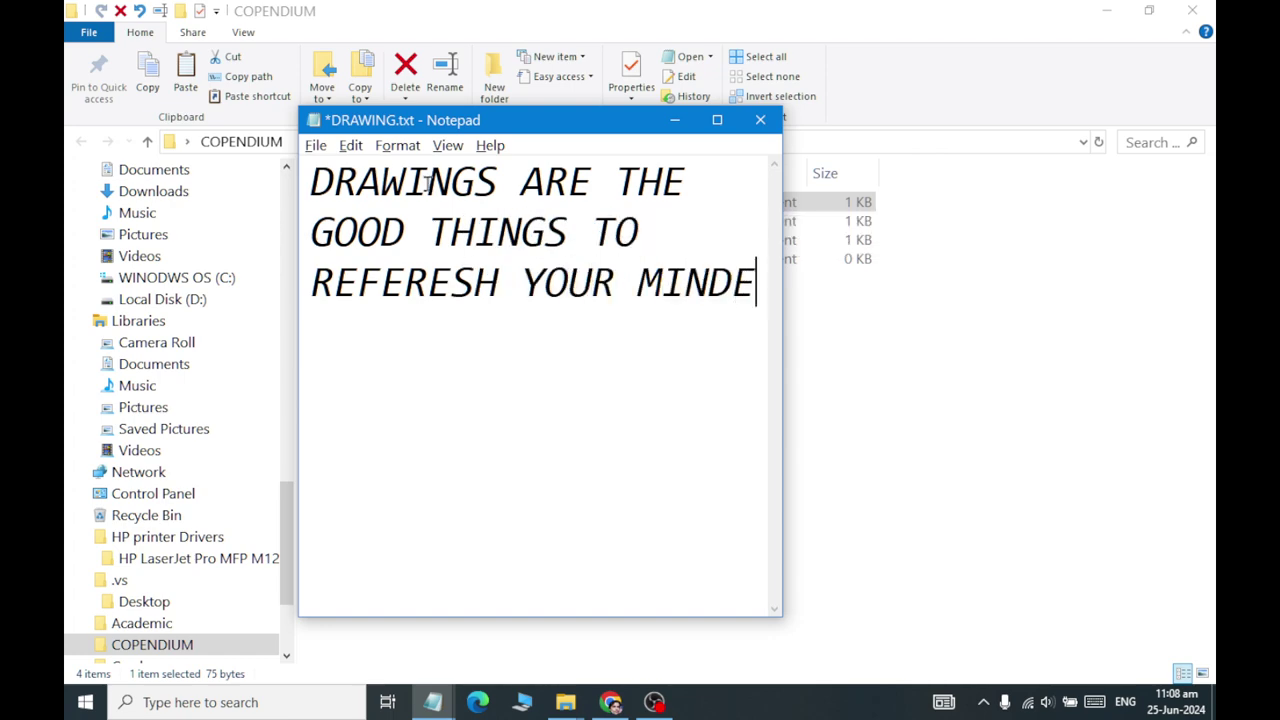
{"action": "key", "text": "BackSpace"}
{"action": "type", "text": "."}
- Save the changes to "DRAWING.txt" and close the file
{"action": "left_click", "coordinate": [328, 147]}
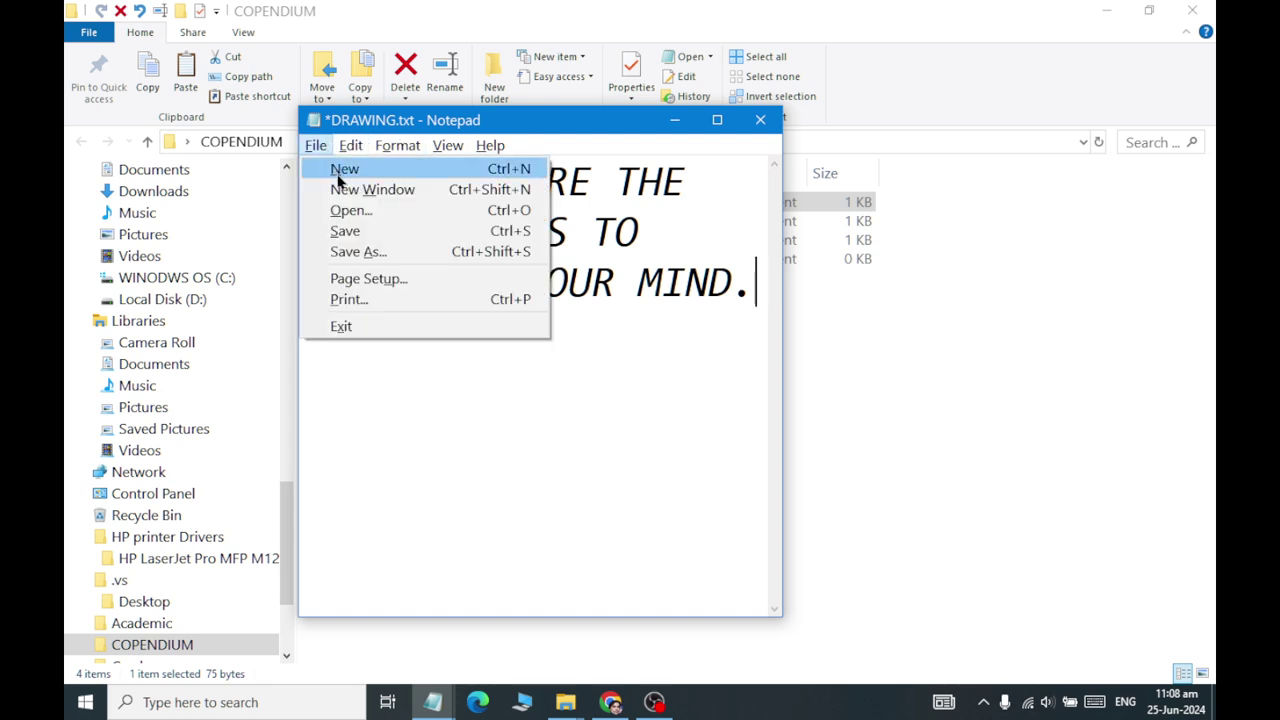
{"action": "left_click", "coordinate": [350, 231]}
{"action": "left_click", "coordinate": [760, 120]}
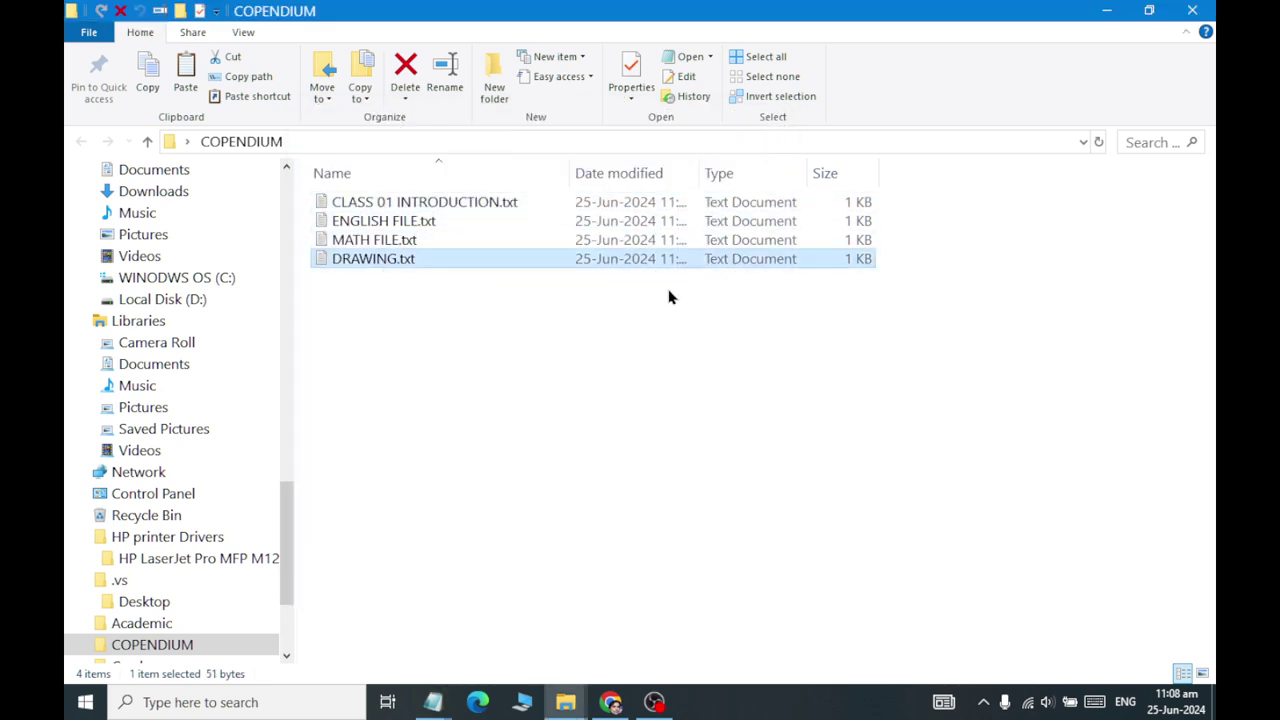
{"action": "right_click", "coordinate": [398, 243]}
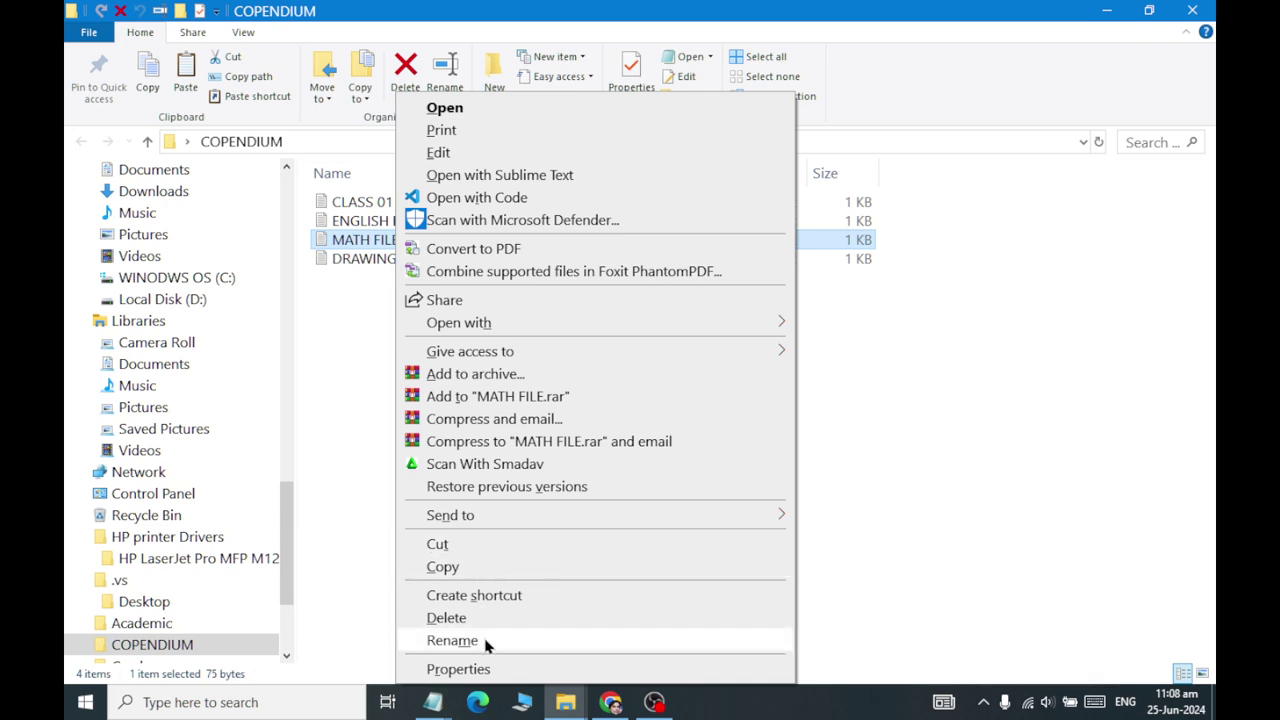
{"action": "left_click", "coordinate": [980, 370]}
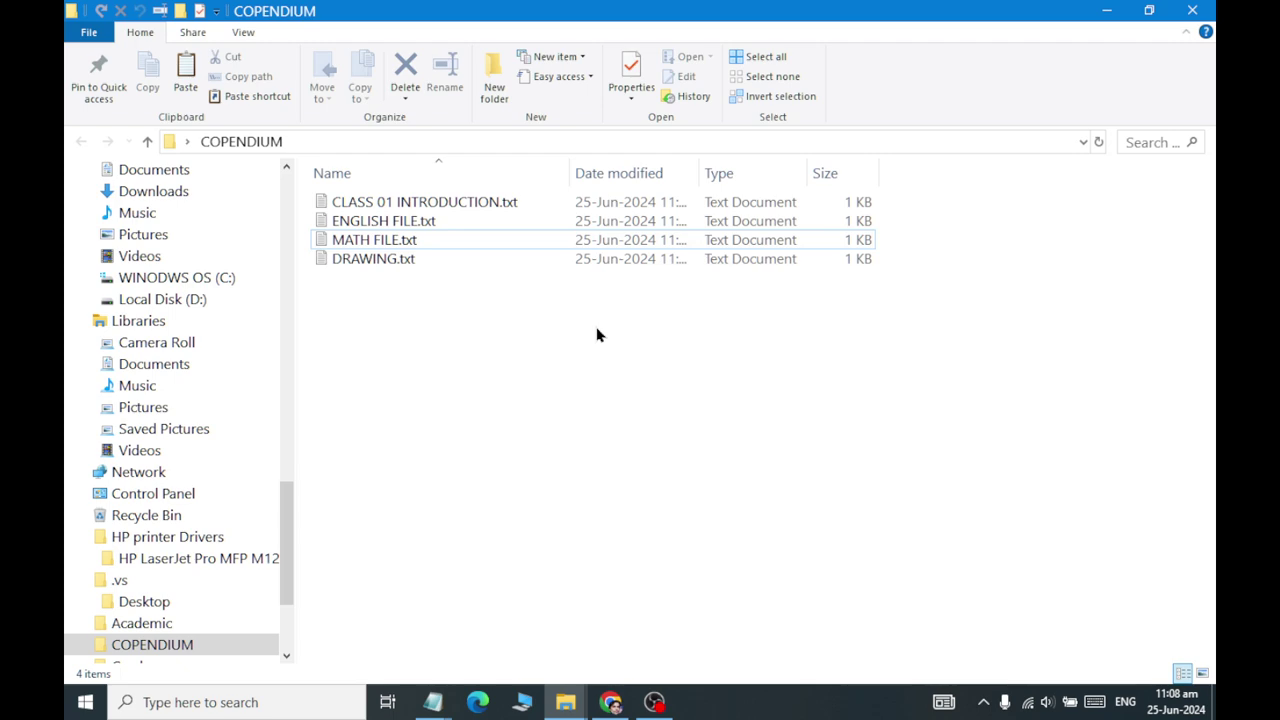
{"action": "left_click", "coordinate": [654, 702]}
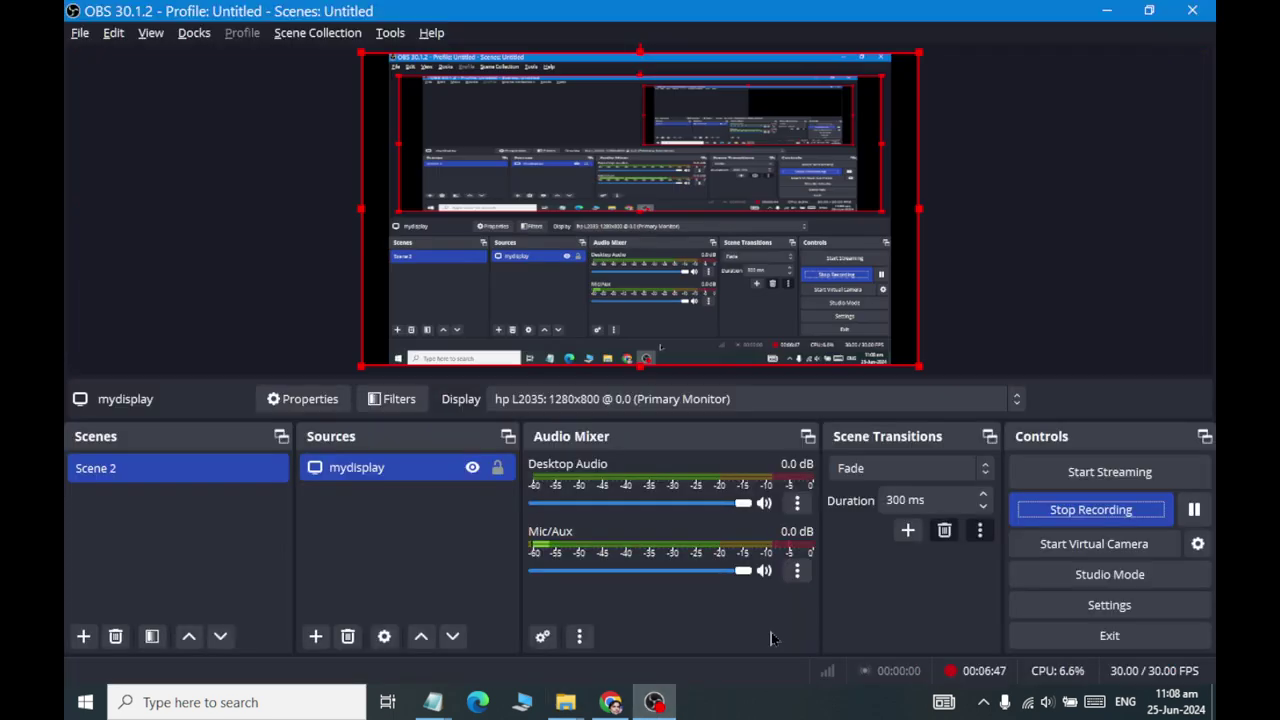